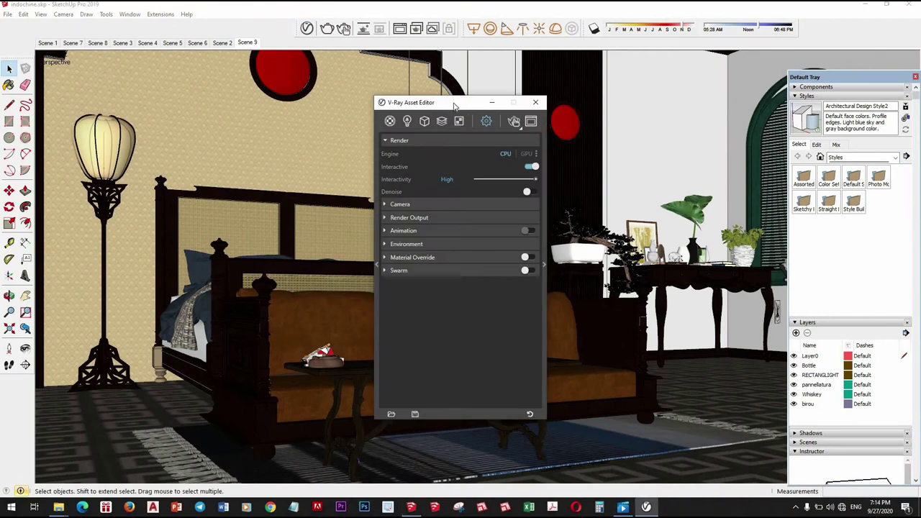
Step: Move the V-Ray Asset Editor aside and orbit down to the floor tiles and rug beside the sofa
{"action": "left_click_drag", "start_coordinate": [454, 106], "coordinate": [320, 111]}
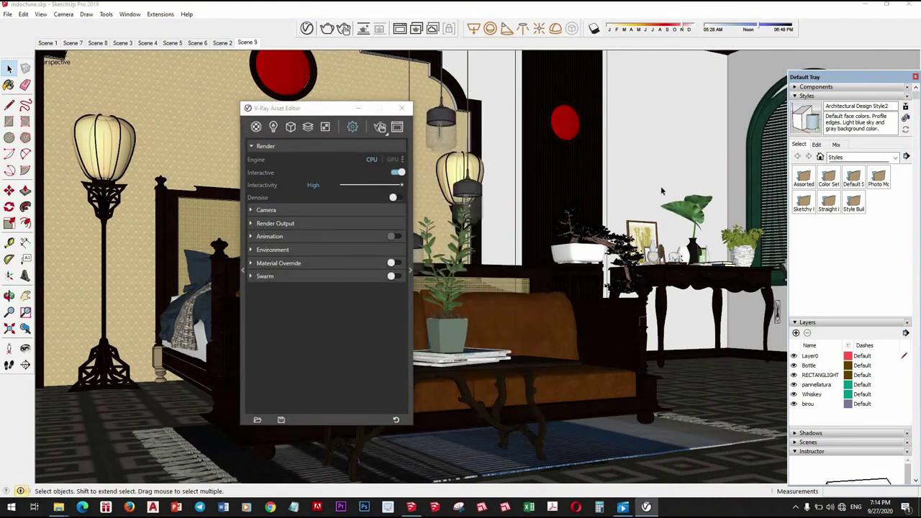
{"action": "key", "text": "b"}
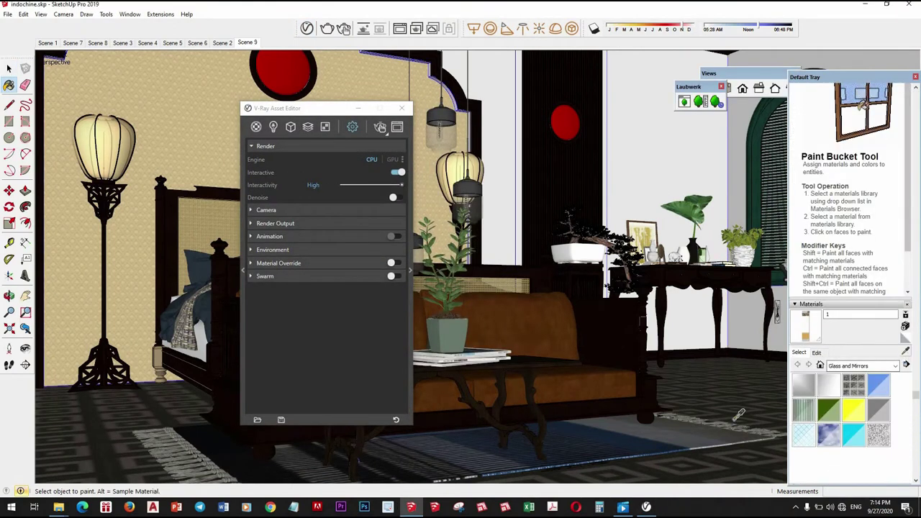
{"action": "mouse_move", "coordinate": [630, 400]}
{"action": "middle_mouse_down"}
{"action": "mouse_move", "coordinate": [634, 380]}
{"action": "mouse_move", "coordinate": [592, 396]}
{"action": "mouse_move", "coordinate": [688, 284]}
{"action": "mouse_move", "coordinate": [420, 288]}
{"action": "middle_mouse_up"}
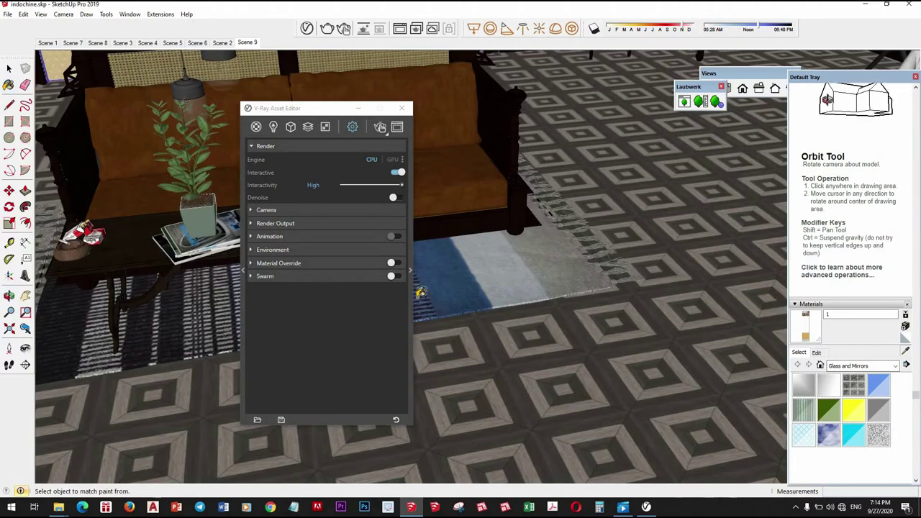
Step: Sample the Wood_236 floor material and preview it on a sphere in V-Ray
{"action": "left_click", "coordinate": [420, 288], "text": "alt"}
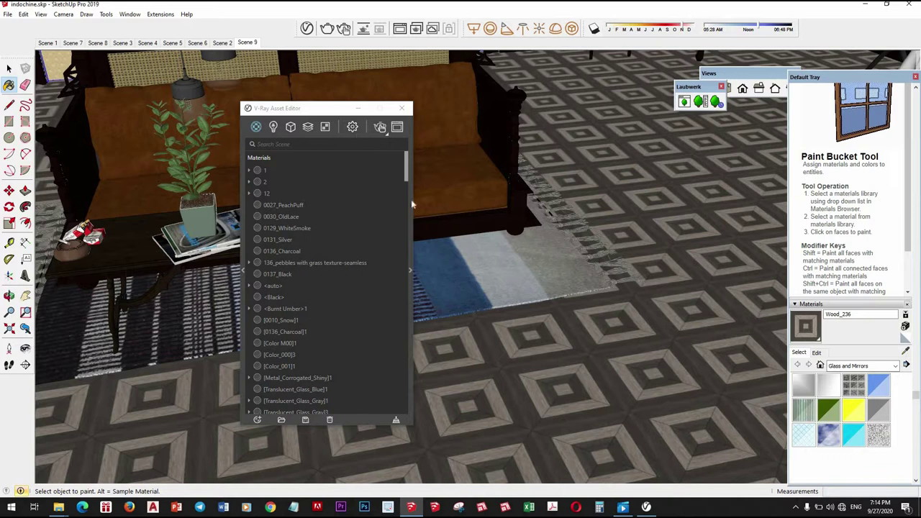
{"action": "left_click", "coordinate": [411, 272]}
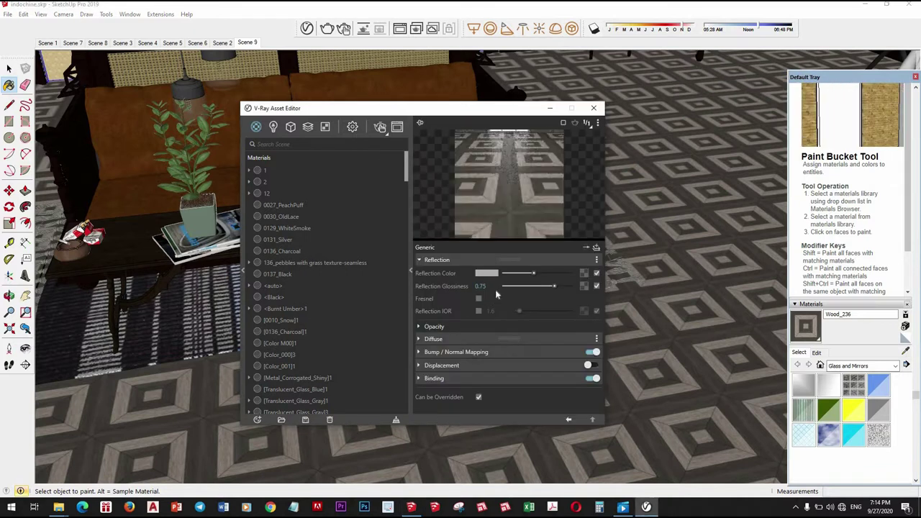
{"action": "left_click", "coordinate": [599, 124]}
{"action": "left_click", "coordinate": [572, 153]}
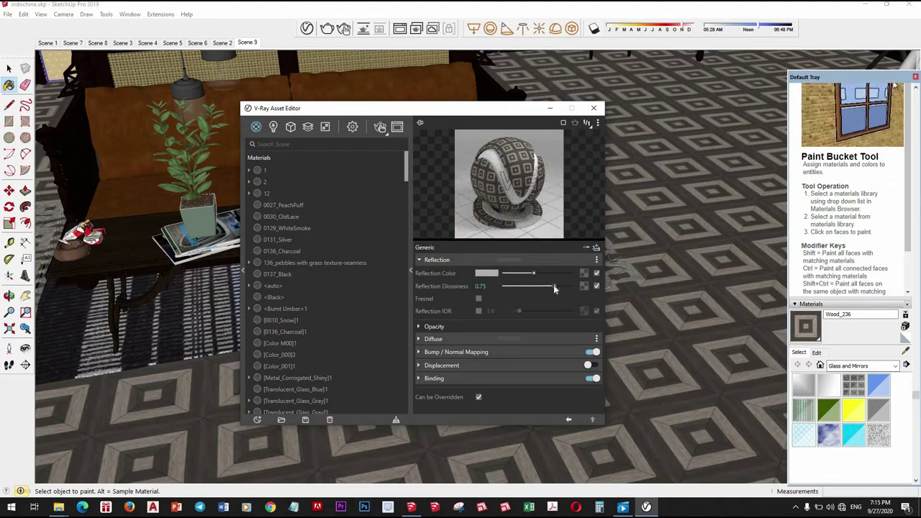
Step: Set Wood_236 reflection glossiness to 0.9 and darken its reflection colour
{"action": "left_click_drag", "start_coordinate": [553, 286], "coordinate": [568, 286]}
{"action": "left_click", "coordinate": [523, 274]}
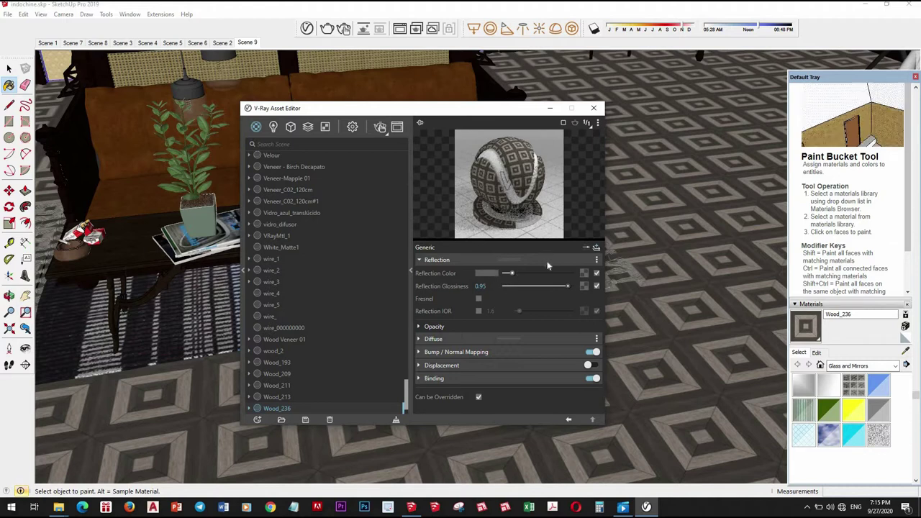
{"action": "left_click_drag", "start_coordinate": [515, 276], "coordinate": [524, 279]}
{"action": "left_click", "coordinate": [520, 276]}
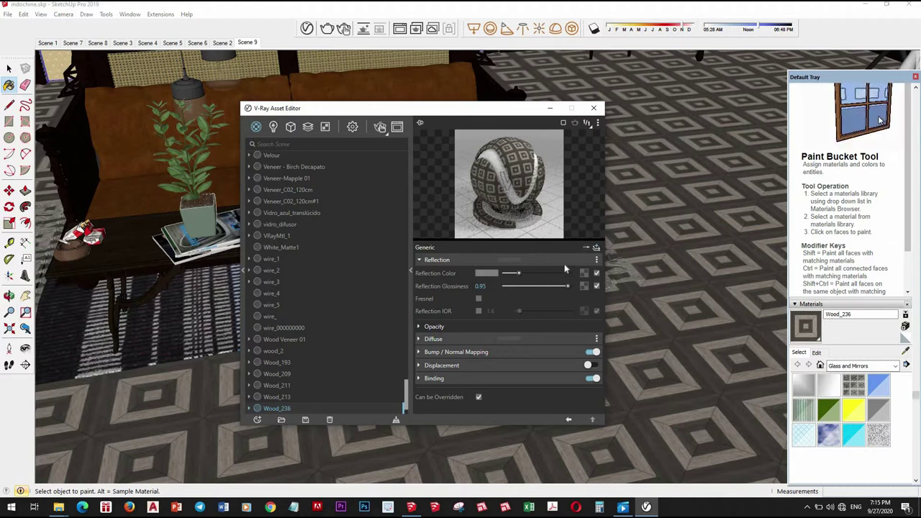
{"action": "left_click_drag", "start_coordinate": [567, 288], "coordinate": [564, 287]}
{"action": "left_click", "coordinate": [462, 339]}
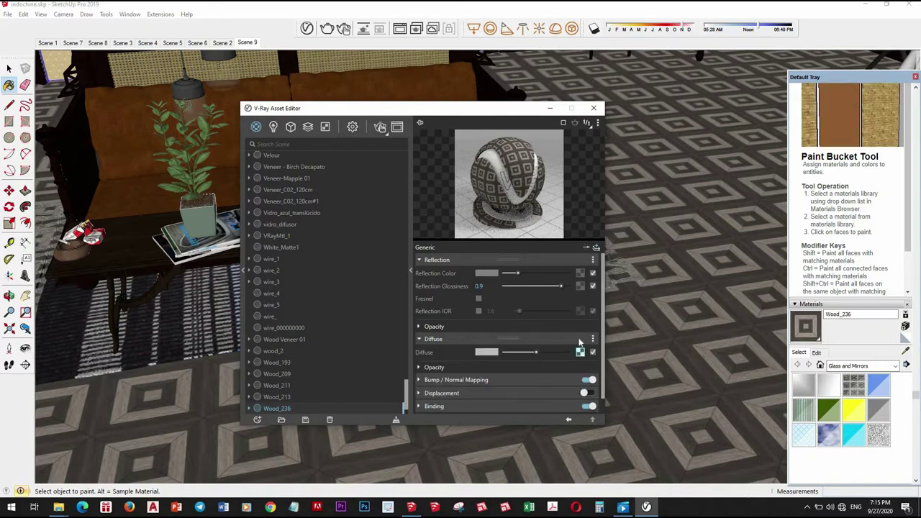
Step: Enable Wood_236 bump mapping with a pasted copy of its texture at amount 0.7
{"action": "left_click", "coordinate": [584, 382]}
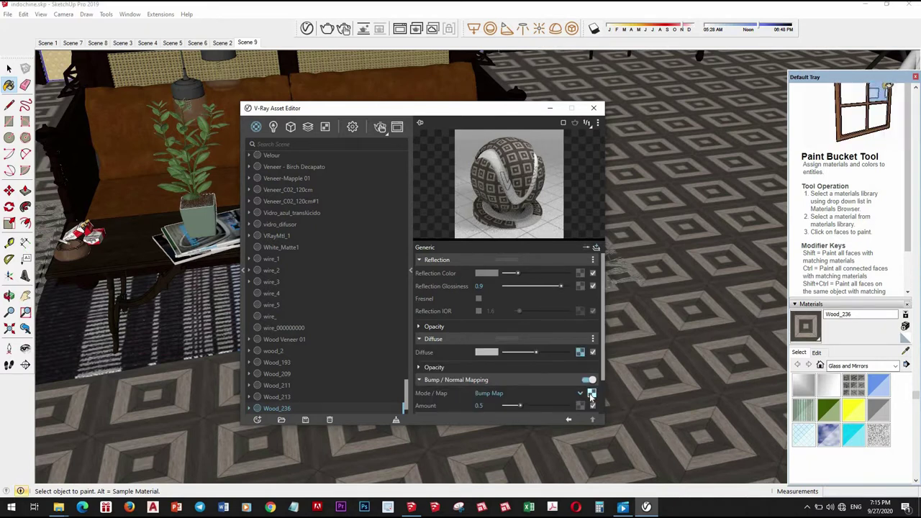
{"action": "right_click", "coordinate": [592, 395]}
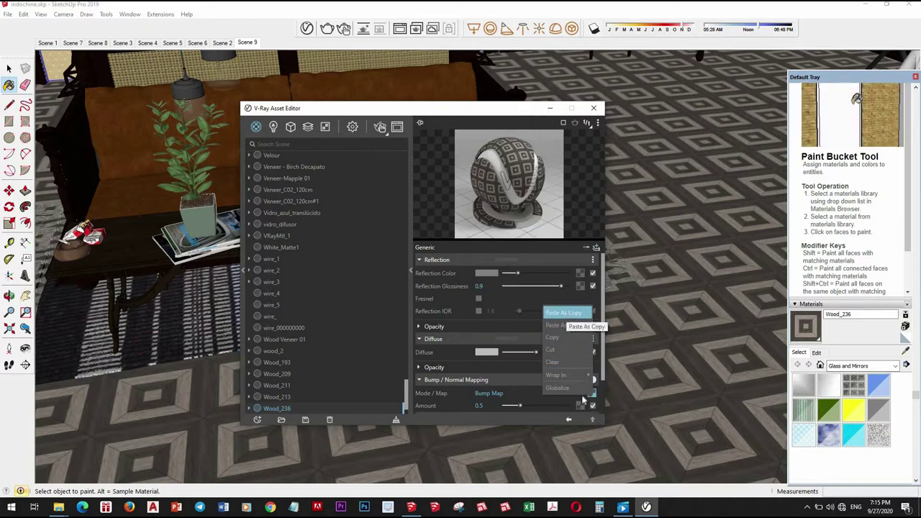
{"action": "mouse_move", "coordinate": [555, 375]}
{"action": "left_click", "coordinate": [566, 313]}
{"action": "left_click_drag", "start_coordinate": [527, 407], "coordinate": [530, 408]}
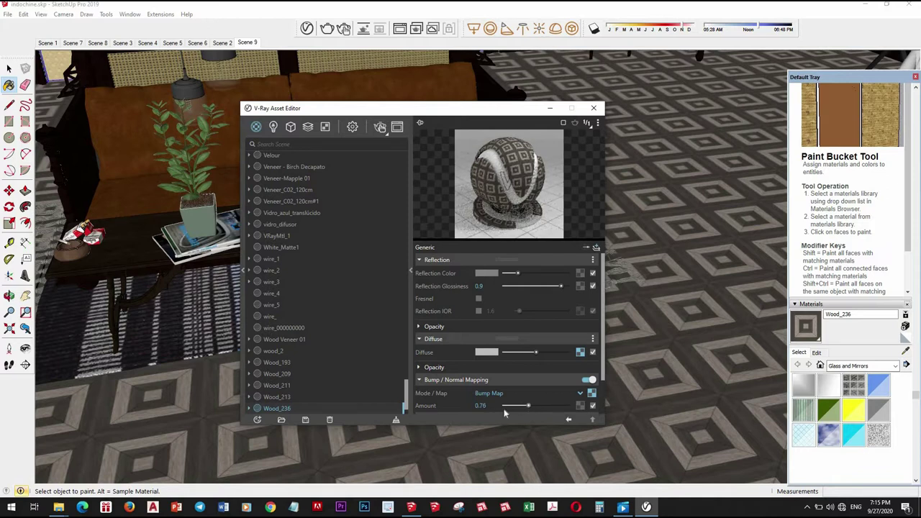
{"action": "scroll", "coordinate": [463, 408], "scroll_direction": "down", "scroll_amount": 1}
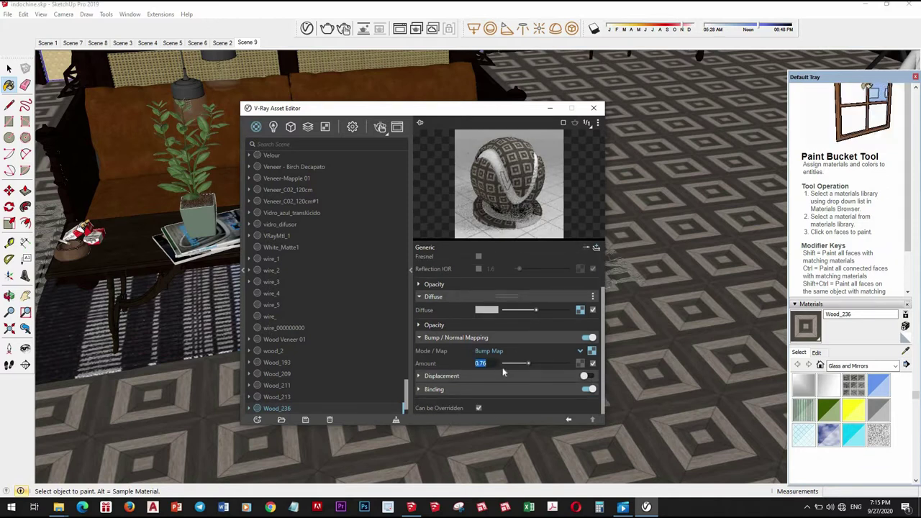
{"action": "type", "text": "0.7"}
{"action": "key", "text": "Return"}
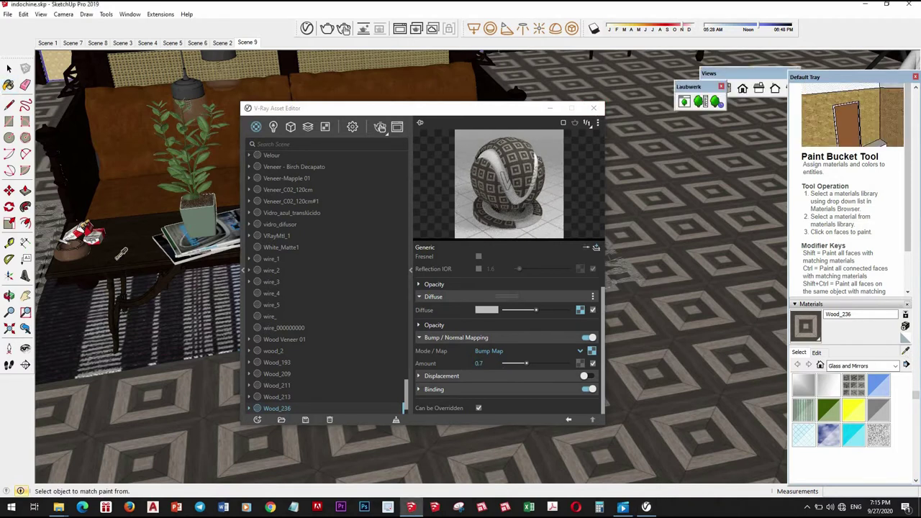
Step: Sample Image6, darken its reflection colour and set reflection glossiness to 0.9
{"action": "left_click", "coordinate": [123, 253], "text": "alt"}
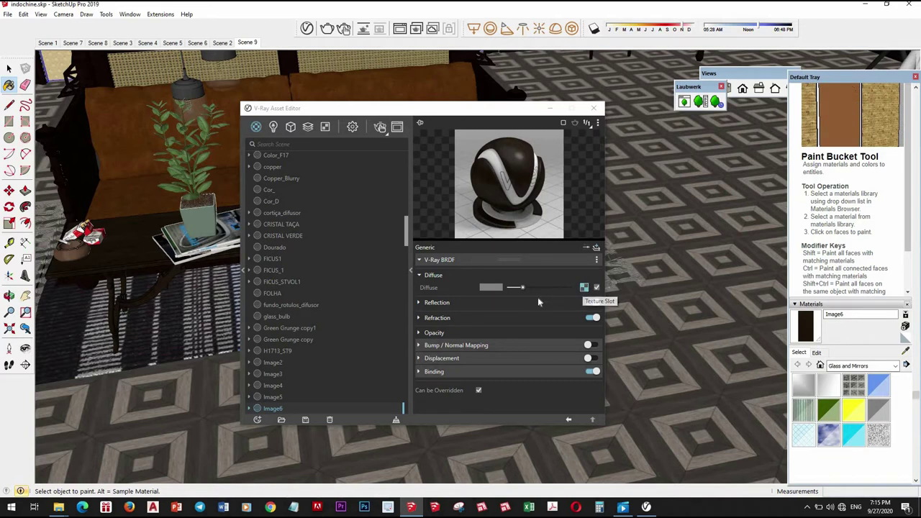
{"action": "left_click", "coordinate": [518, 303]}
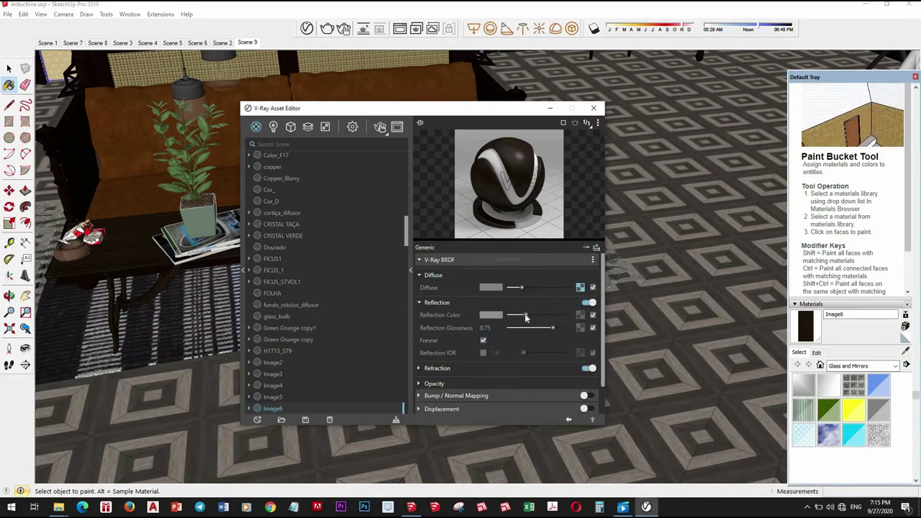
{"action": "mouse_move", "coordinate": [528, 315]}
{"action": "left_mouse_down"}
{"action": "mouse_move", "coordinate": [520, 315]}
{"action": "mouse_move", "coordinate": [561, 329]}
{"action": "left_mouse_up"}
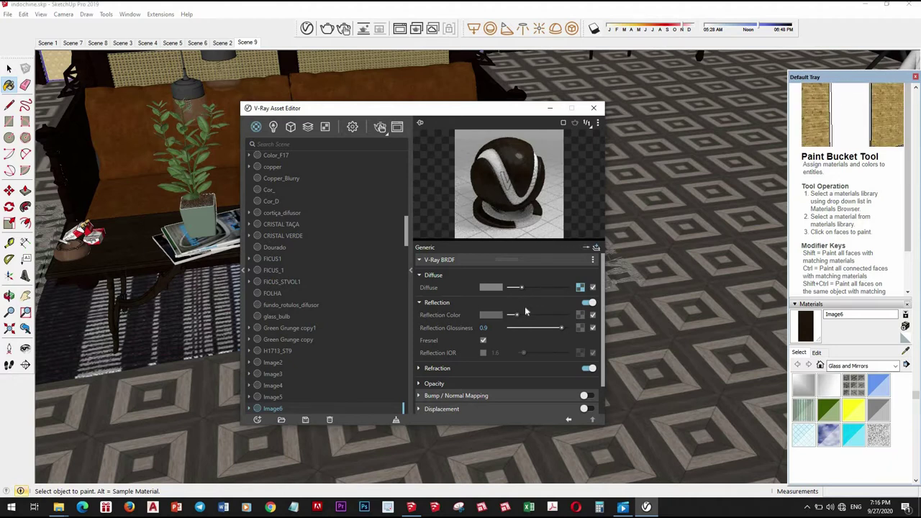
{"action": "left_click", "coordinate": [905, 350]}
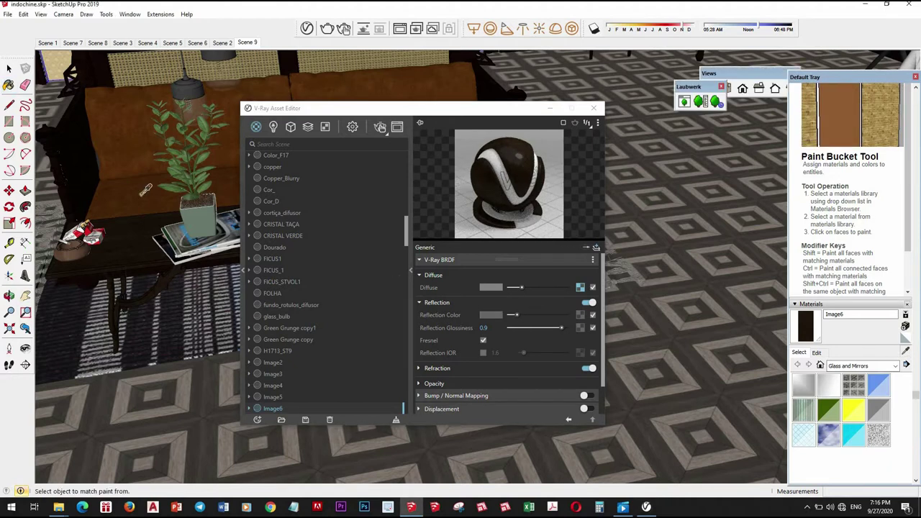
Step: Give the sampled Texture 1.jpeg1 a dim grey reflection colour with 0.95 glossiness
{"action": "left_click", "coordinate": [444, 258]}
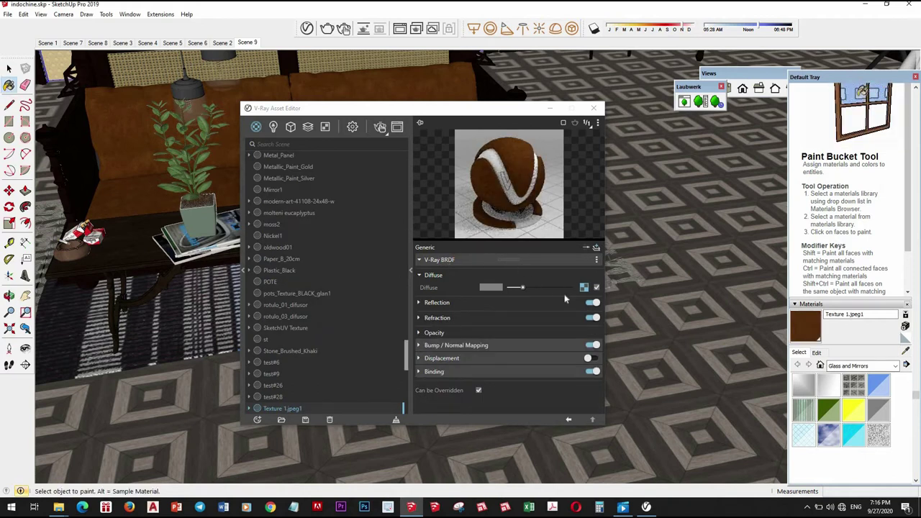
{"action": "left_click", "coordinate": [479, 306]}
{"action": "left_click_drag", "start_coordinate": [511, 317], "coordinate": [514, 317]}
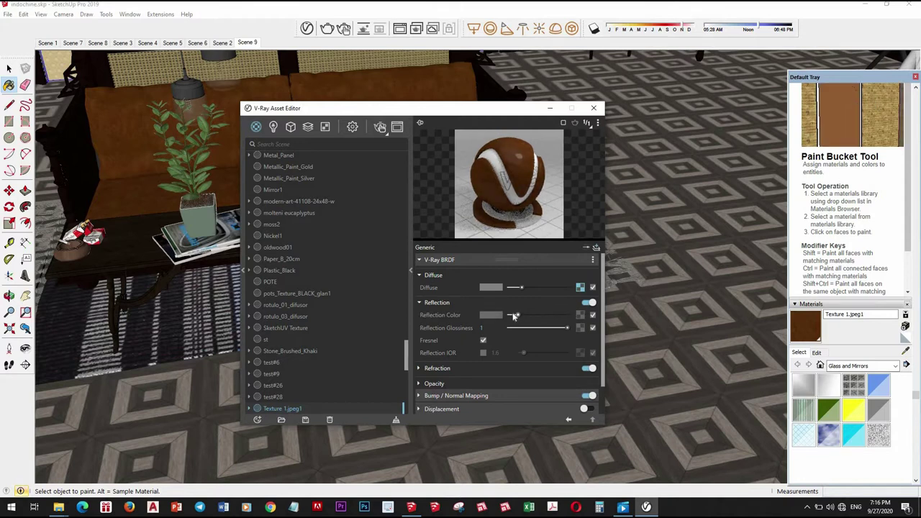
{"action": "left_click", "coordinate": [516, 317]}
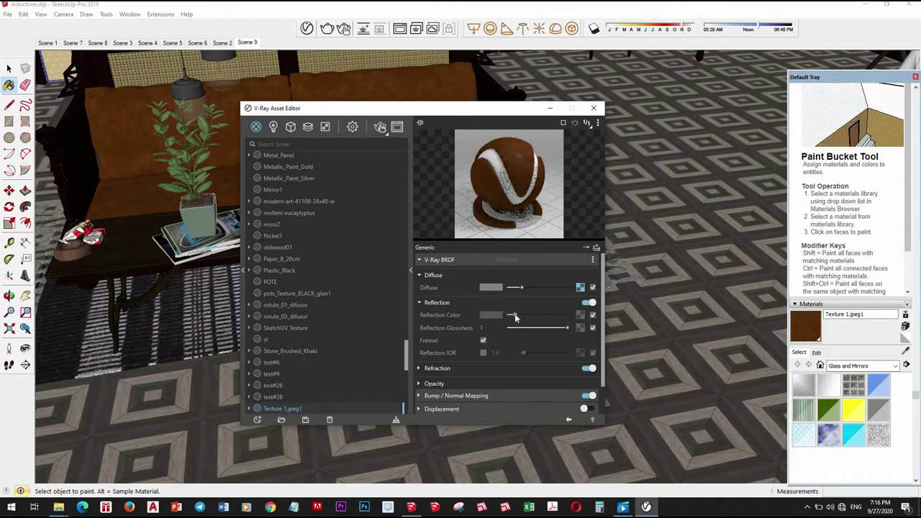
{"action": "left_click_drag", "start_coordinate": [514, 314], "coordinate": [512, 316]}
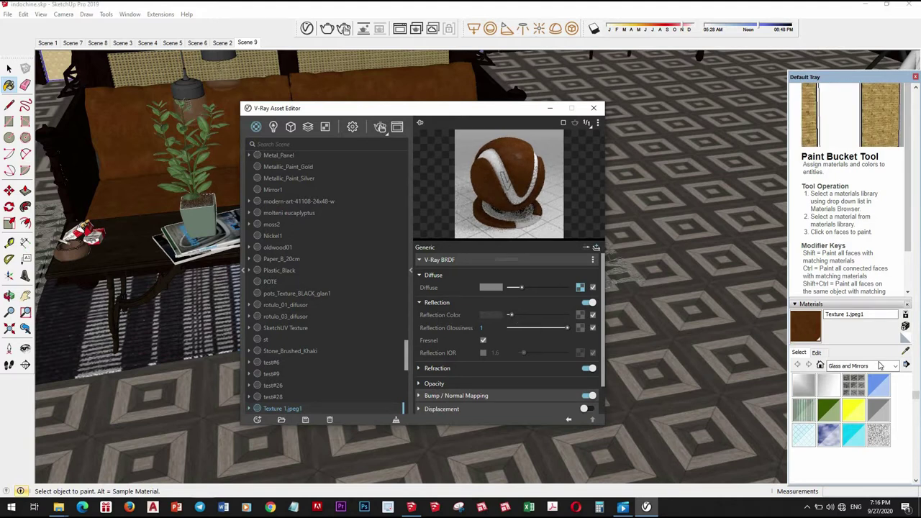
{"action": "left_click_drag", "start_coordinate": [566, 332], "coordinate": [564, 332]}
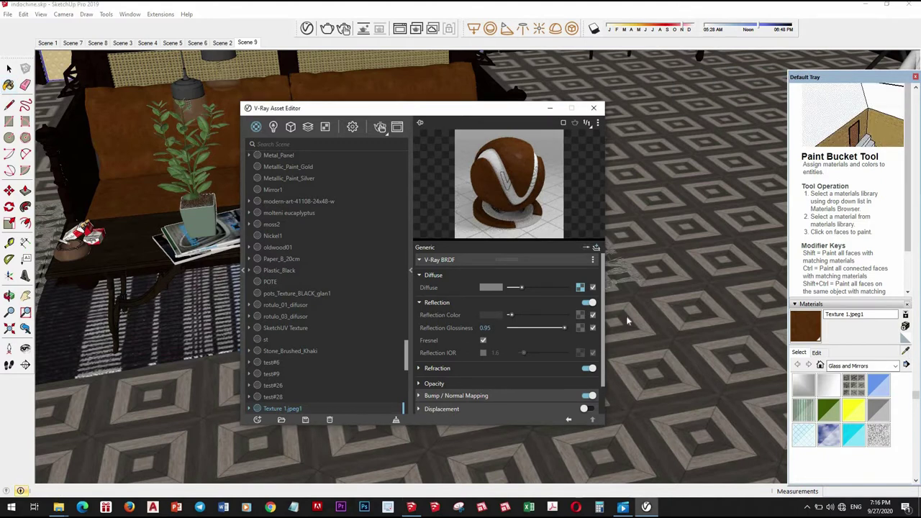
Step: Sample the Color_C17 wood material and copy its diffuse texture
{"action": "key", "text": "alt"}
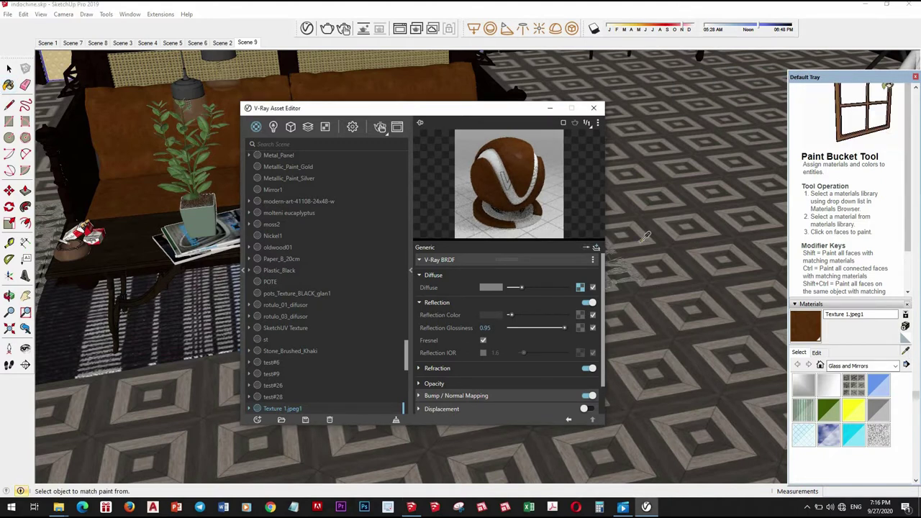
{"action": "left_click", "coordinate": [626, 291]}
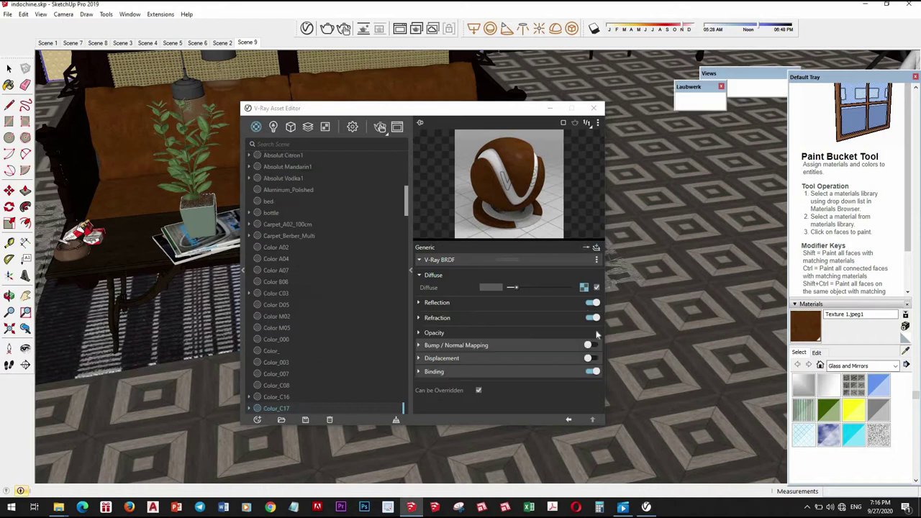
{"action": "right_click", "coordinate": [585, 288]}
{"action": "left_click", "coordinate": [549, 322]}
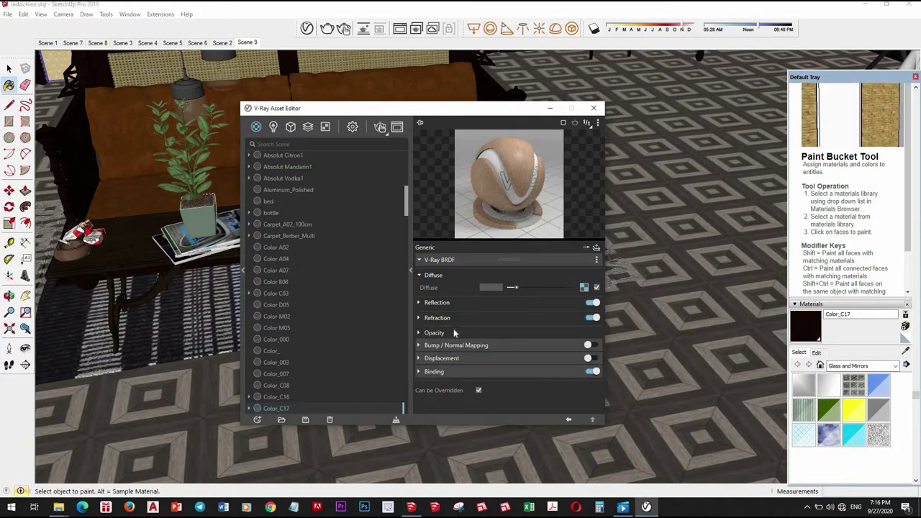
Step: Set Color_C17 reflection glossiness to 0.85 and enable bump mapping at amount 0.11
{"action": "left_click", "coordinate": [471, 303]}
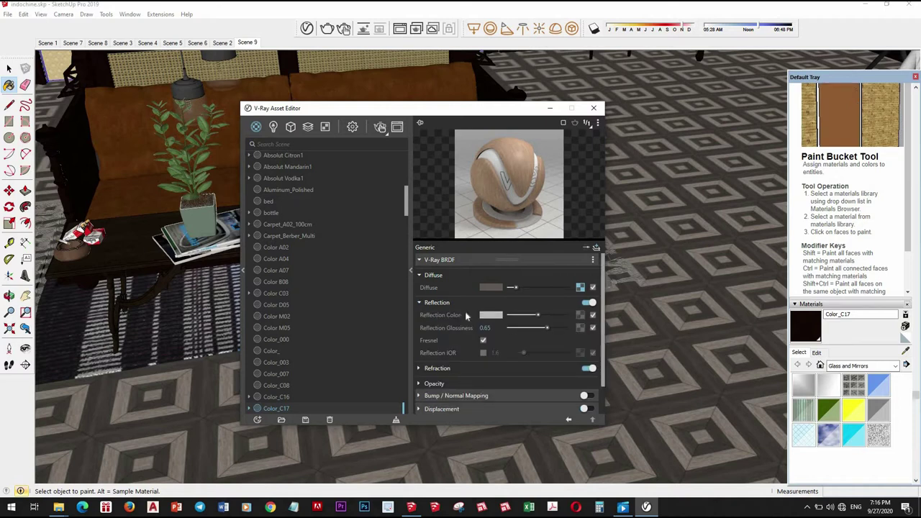
{"action": "left_click_drag", "start_coordinate": [547, 328], "coordinate": [558, 328]}
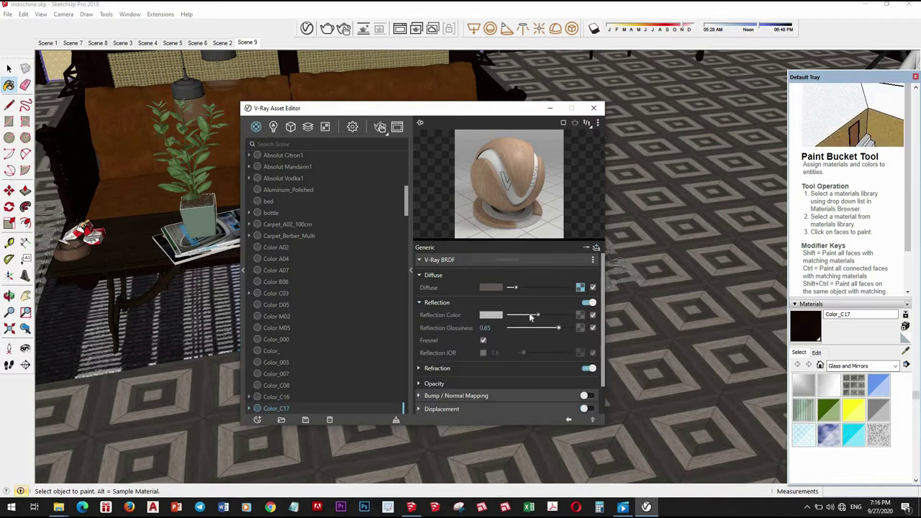
{"action": "left_click", "coordinate": [513, 368]}
{"action": "left_click", "coordinate": [511, 368]}
{"action": "left_click", "coordinate": [589, 396]}
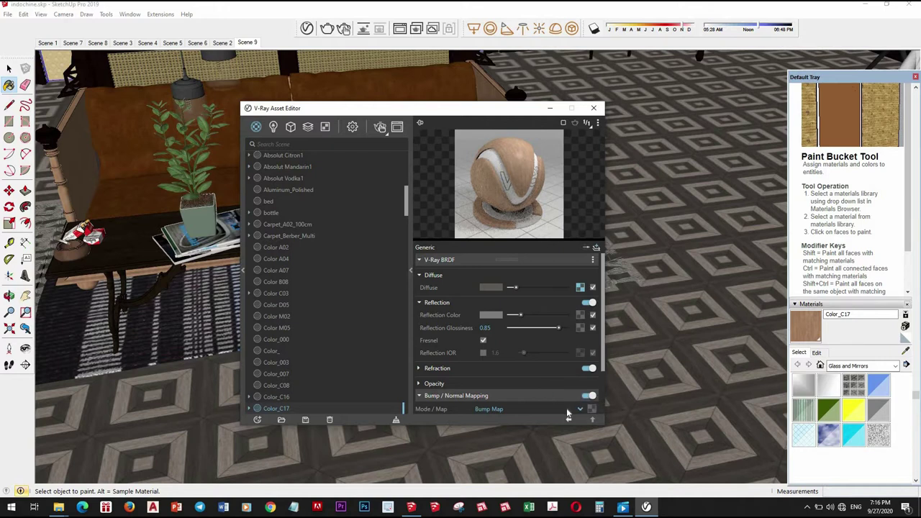
{"action": "scroll", "coordinate": [536, 389], "scroll_direction": "down", "scroll_amount": 2}
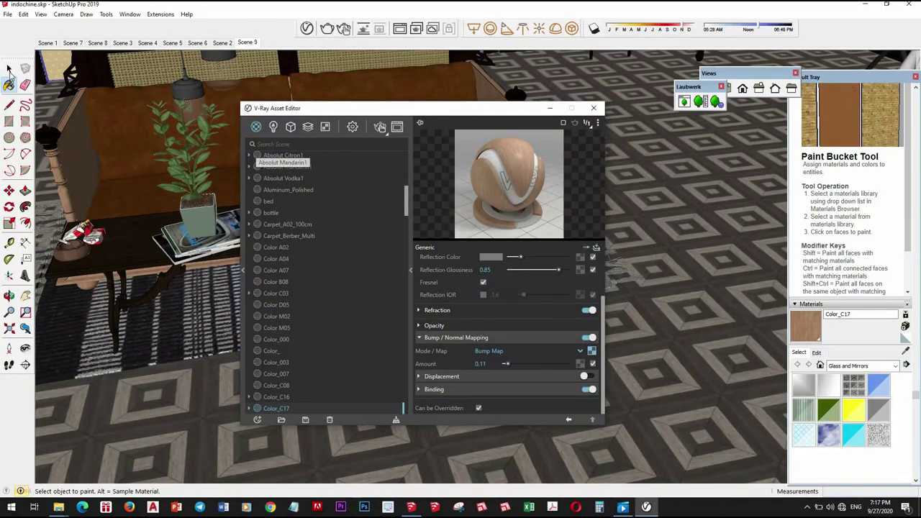
{"action": "left_click", "coordinate": [8, 68]}
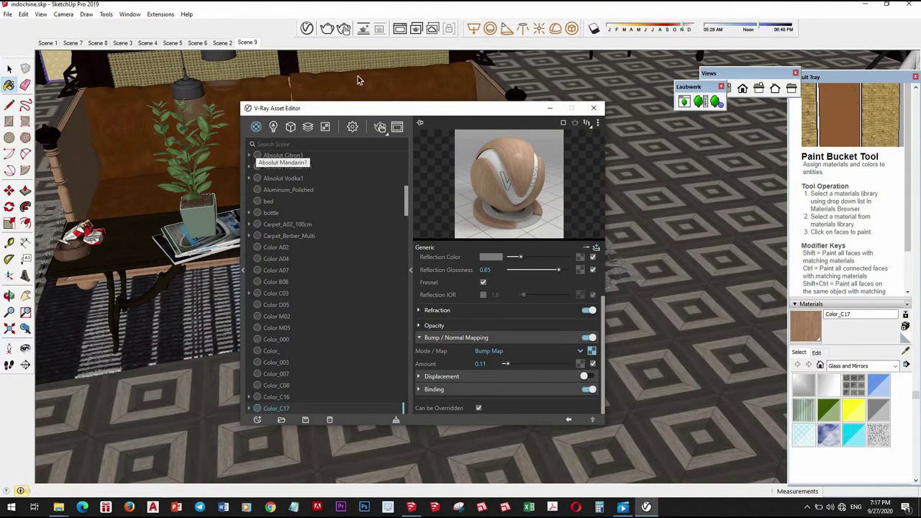
{"action": "left_click", "coordinate": [906, 352]}
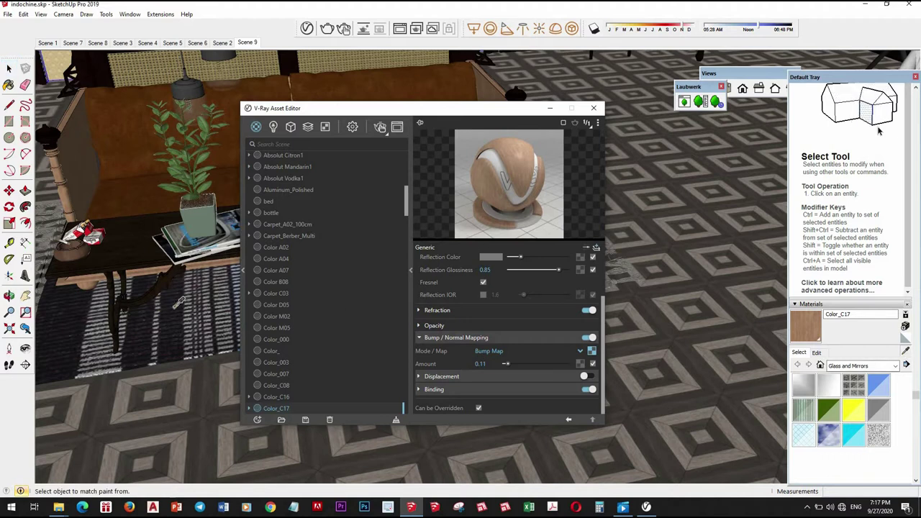
Step: Sample the Carpet_A02_100cm rug and give it a faint grey reflection at glossiness 0.85
{"action": "middle_click_drag", "start_coordinate": [262, 232], "coordinate": [200, 236]}
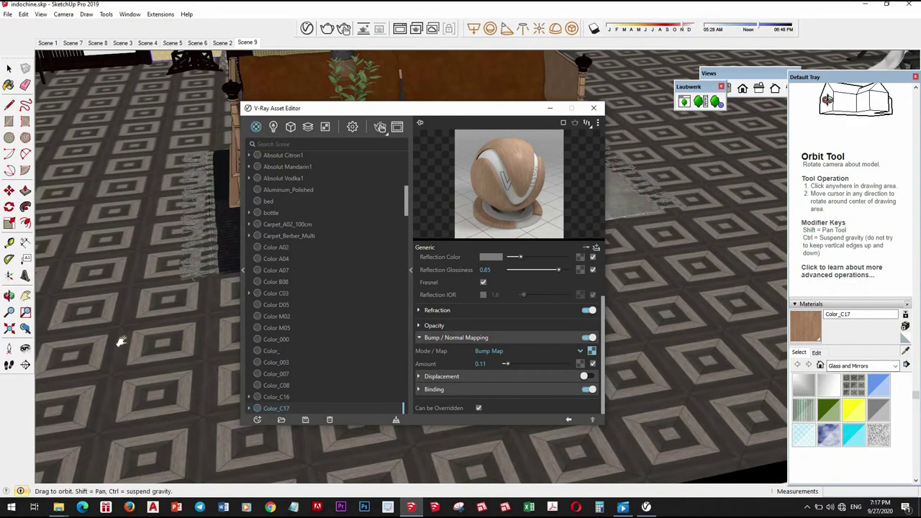
{"action": "middle_click_drag", "start_coordinate": [121, 342], "coordinate": [185, 354]}
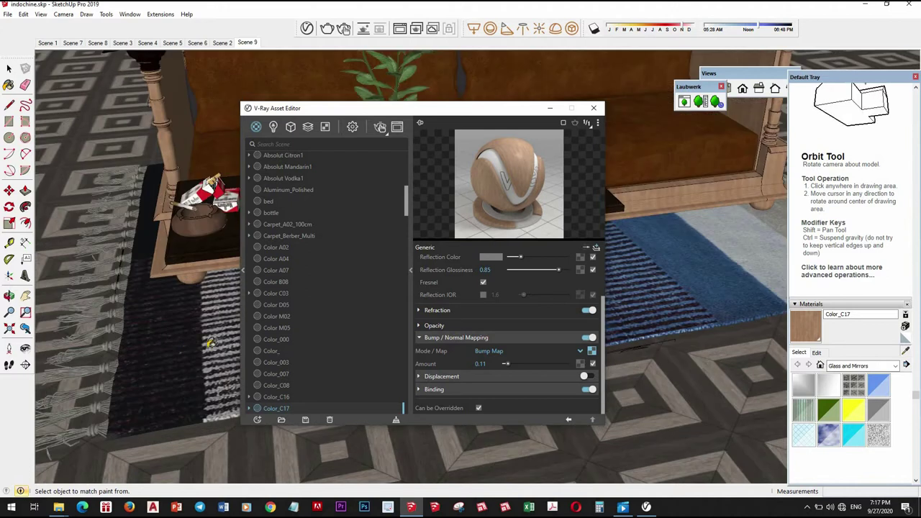
{"action": "left_click", "coordinate": [186, 347]}
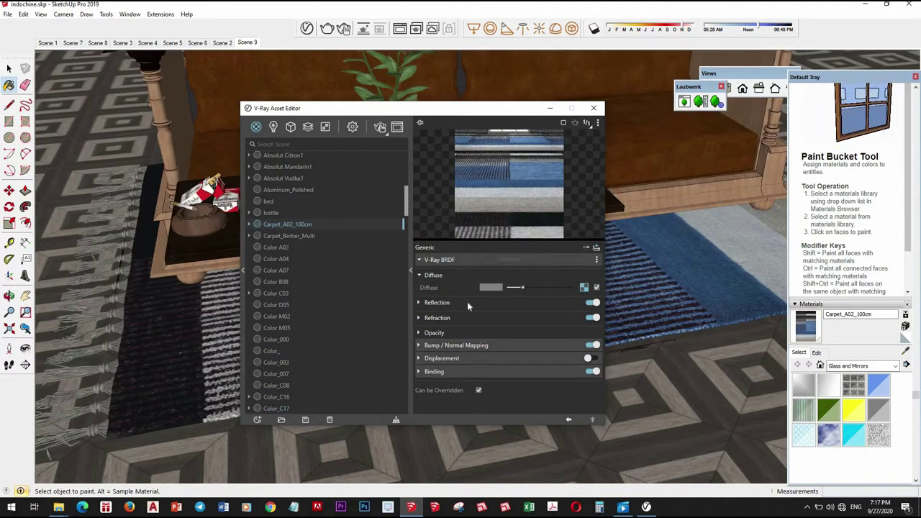
{"action": "left_click", "coordinate": [510, 308]}
{"action": "left_click_drag", "start_coordinate": [507, 315], "coordinate": [512, 314]}
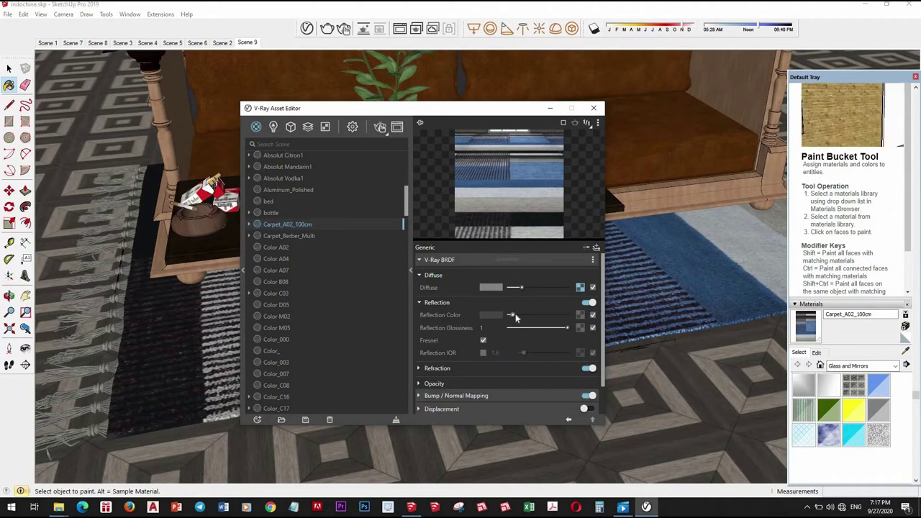
{"action": "left_click", "coordinate": [564, 328]}
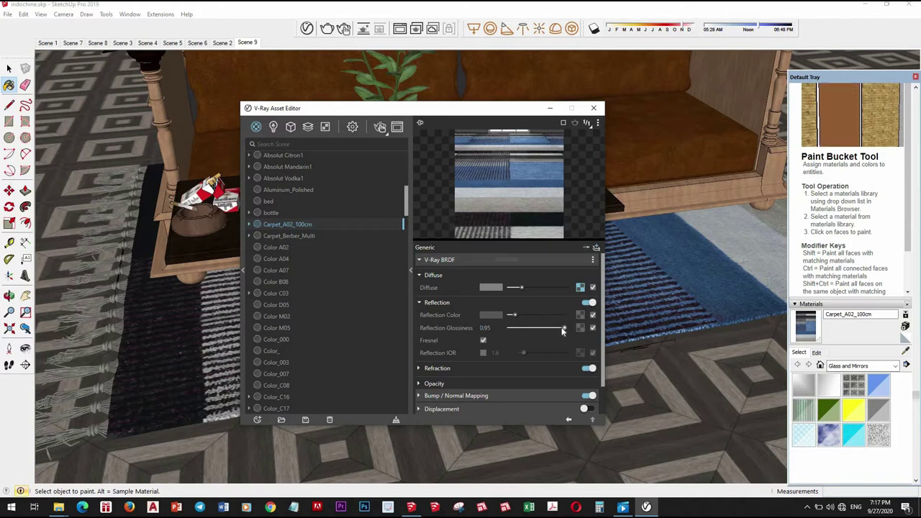
{"action": "left_click", "coordinate": [558, 329]}
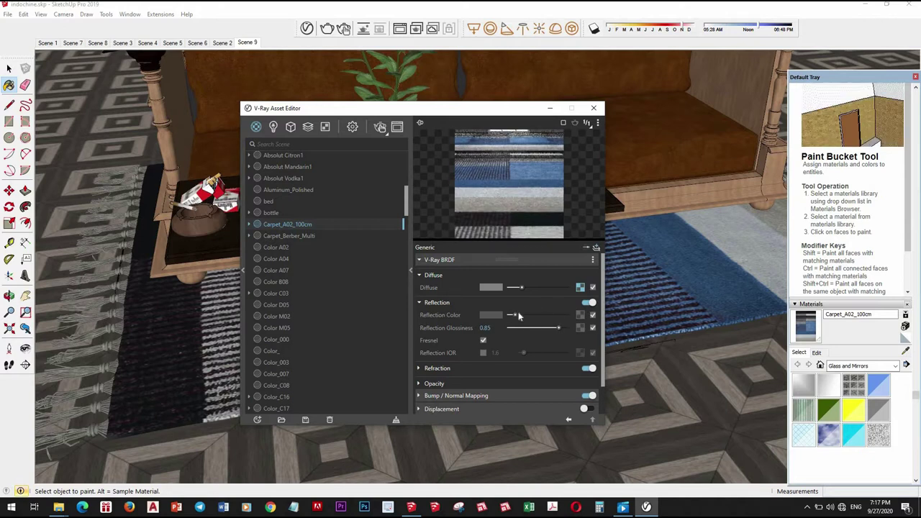
{"action": "left_click", "coordinate": [512, 317]}
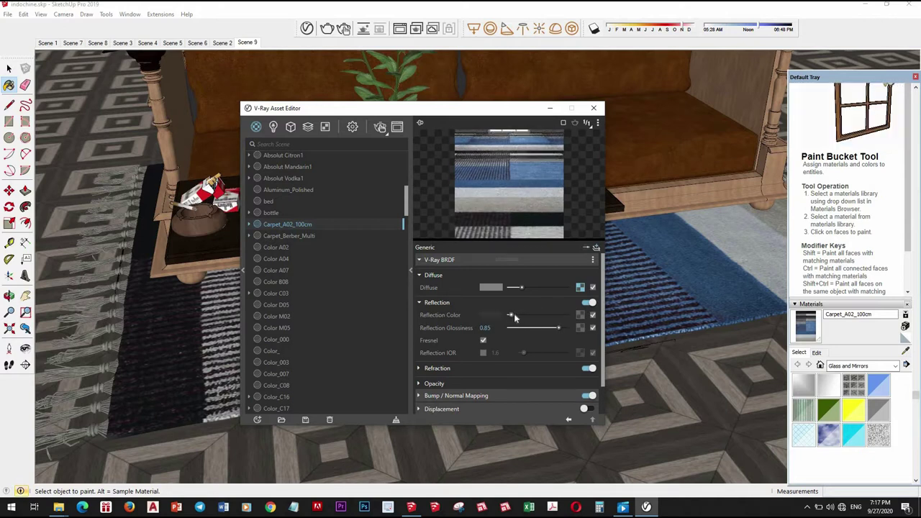
{"action": "left_click", "coordinate": [513, 317]}
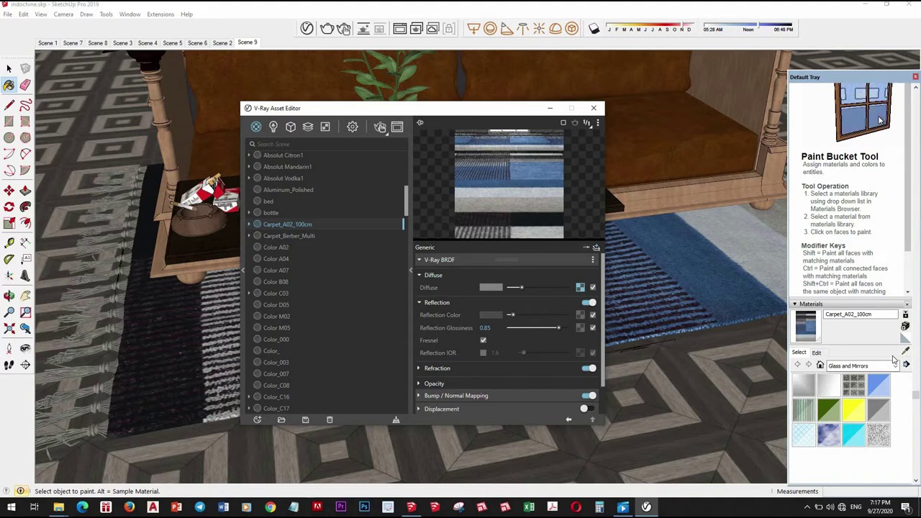
Step: Re-sample Color_C17 and orbit toward the bed headboard and lamps
{"action": "left_click", "coordinate": [681, 223], "text": "alt"}
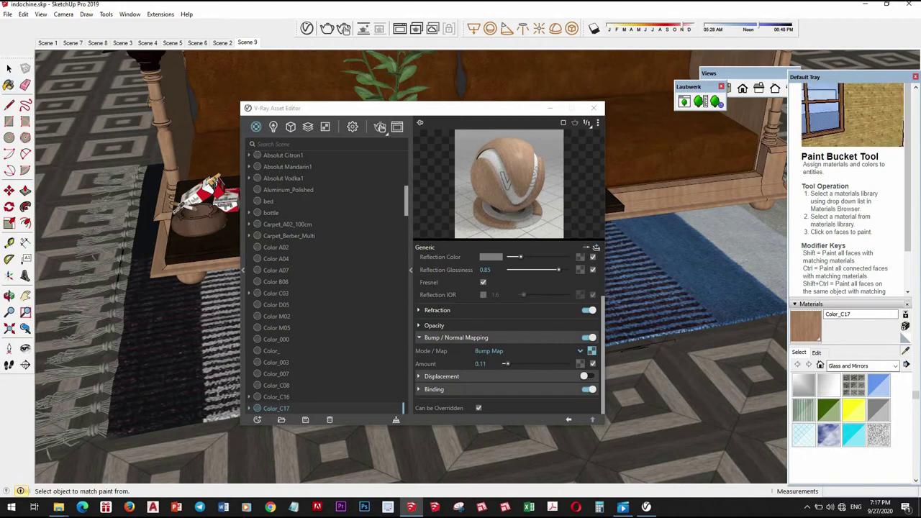
{"action": "mouse_move", "coordinate": [170, 186]}
{"action": "middle_mouse_down"}
{"action": "mouse_move", "coordinate": [86, 292]}
{"action": "mouse_move", "coordinate": [141, 320]}
{"action": "mouse_move", "coordinate": [180, 234]}
{"action": "middle_mouse_up"}
{"action": "mouse_move", "coordinate": [113, 144]}
{"action": "middle_mouse_down"}
{"action": "mouse_move", "coordinate": [67, 329]}
{"action": "mouse_move", "coordinate": [181, 172]}
{"action": "middle_mouse_up"}
Step: Sample the headboard's rattan Material9 and reduce its bump amount to 1.2
{"action": "left_click", "coordinate": [181, 173]}
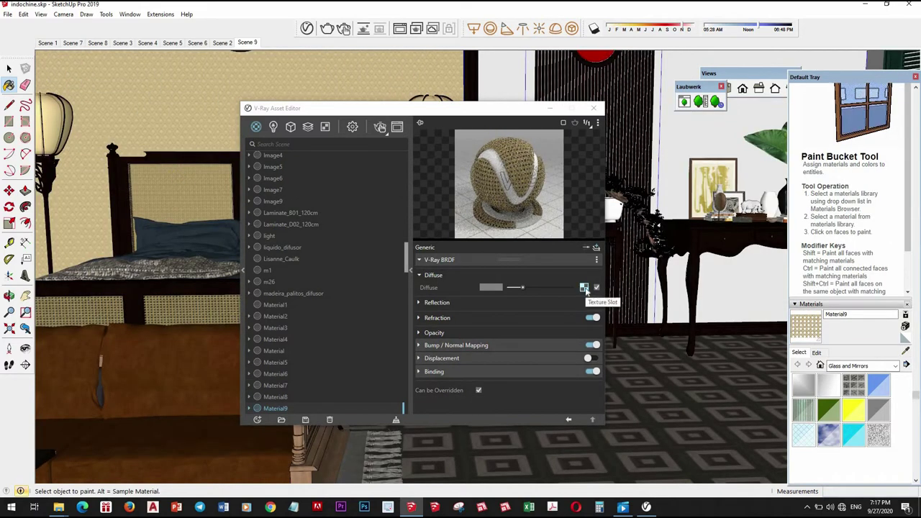
{"action": "left_click", "coordinate": [584, 287]}
{"action": "left_click", "coordinate": [550, 342]}
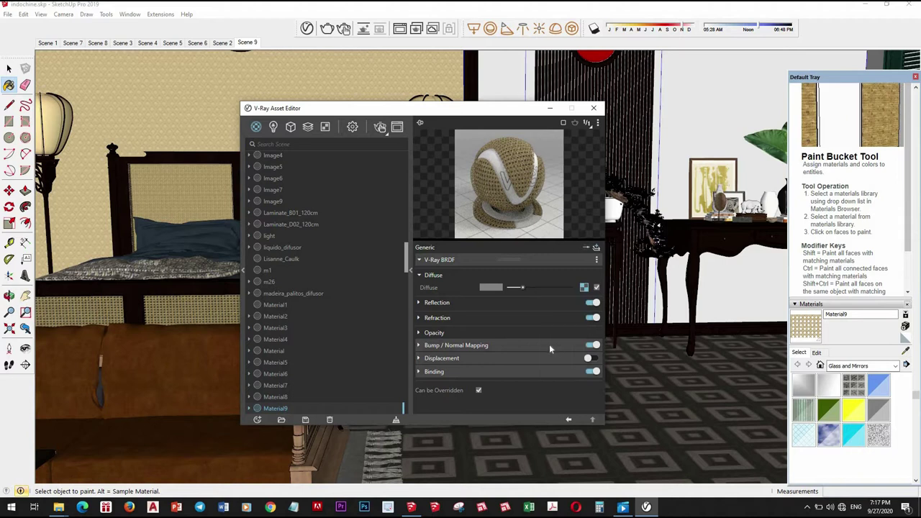
{"action": "left_click", "coordinate": [541, 346]}
{"action": "right_click", "coordinate": [591, 358]}
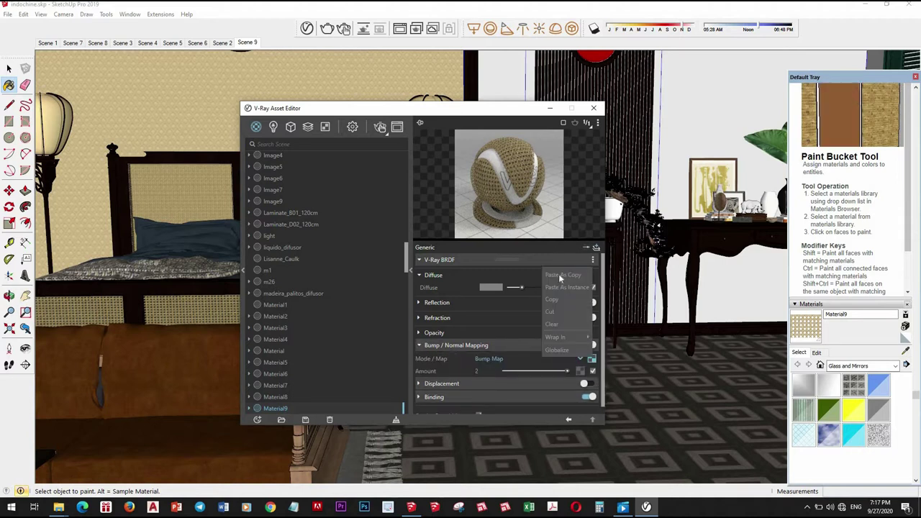
{"action": "left_click", "coordinate": [562, 408]}
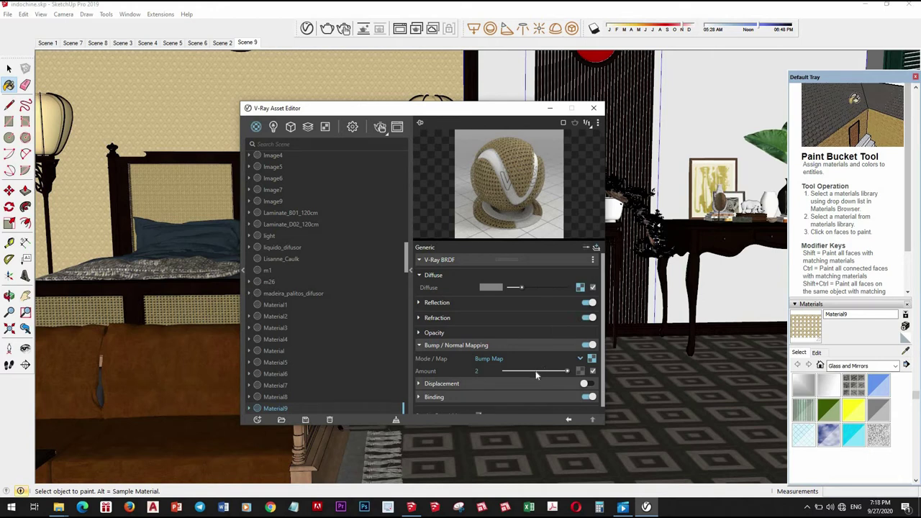
{"action": "left_click", "coordinate": [536, 375]}
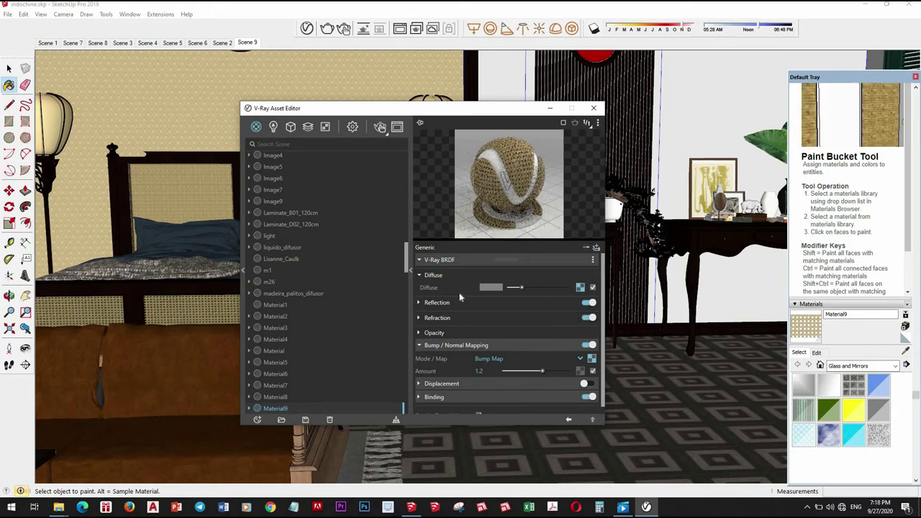
Step: Give Material9 a subtle grey reflection colour with 0.9 glossiness
{"action": "left_click", "coordinate": [480, 303]}
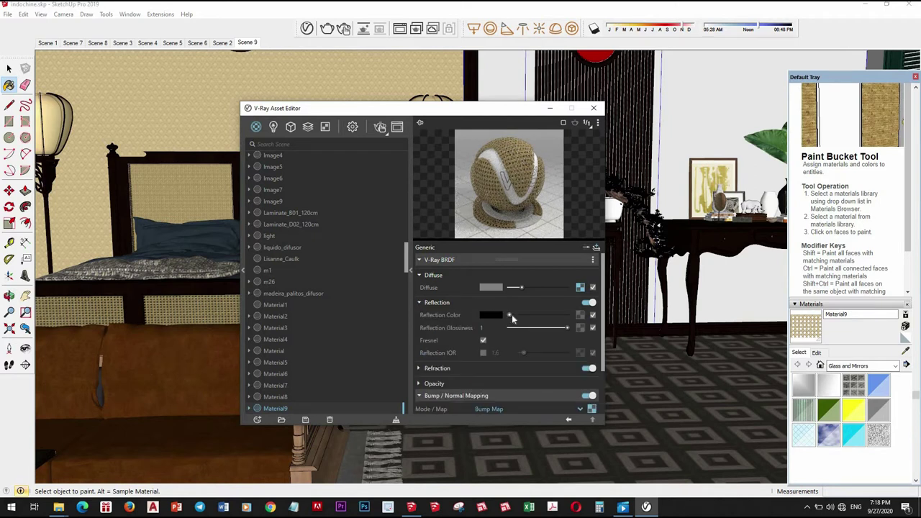
{"action": "left_click", "coordinate": [512, 319]}
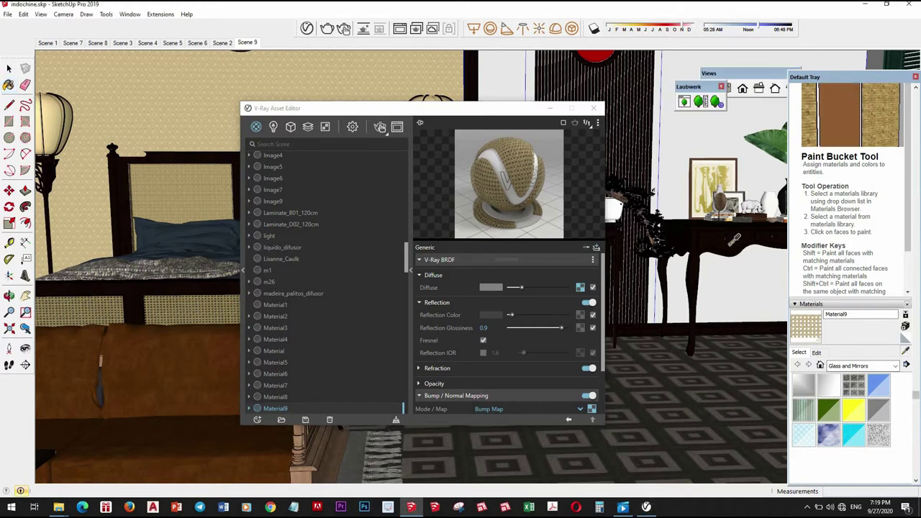
{"action": "left_click", "coordinate": [717, 235], "text": "alt"}
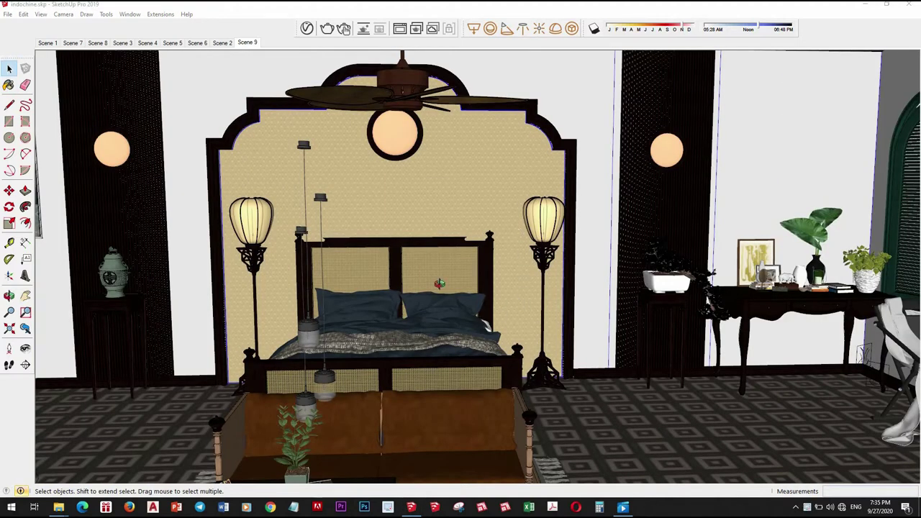
Step: Zoom in on the pendant lamp and sample its glass_bulb material into the V-Ray editor
{"action": "mouse_move", "coordinate": [439, 283]}
{"action": "middle_mouse_down"}
{"action": "mouse_move", "coordinate": [428, 276]}
{"action": "mouse_move", "coordinate": [433, 235]}
{"action": "mouse_move", "coordinate": [446, 248]}
{"action": "mouse_move", "coordinate": [456, 187]}
{"action": "mouse_move", "coordinate": [448, 287]}
{"action": "middle_mouse_up"}
{"action": "scroll", "coordinate": [428, 276], "scroll_direction": "down", "scroll_amount": 3}
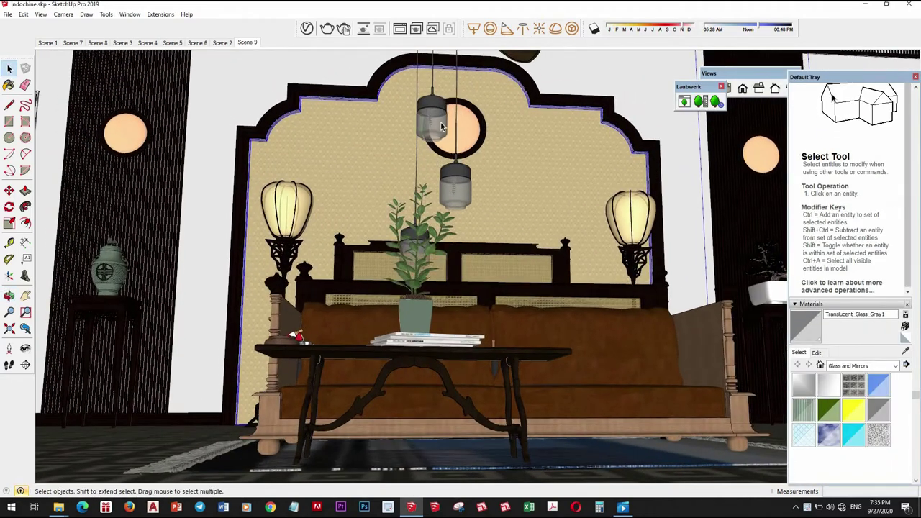
{"action": "scroll", "coordinate": [460, 260], "scroll_direction": "up", "scroll_amount": 3}
{"action": "scroll", "coordinate": [461, 261], "scroll_direction": "up", "scroll_amount": 2}
{"action": "scroll", "coordinate": [461, 261], "scroll_direction": "down", "scroll_amount": 3}
{"action": "scroll", "coordinate": [454, 221], "scroll_direction": "up", "scroll_amount": 3}
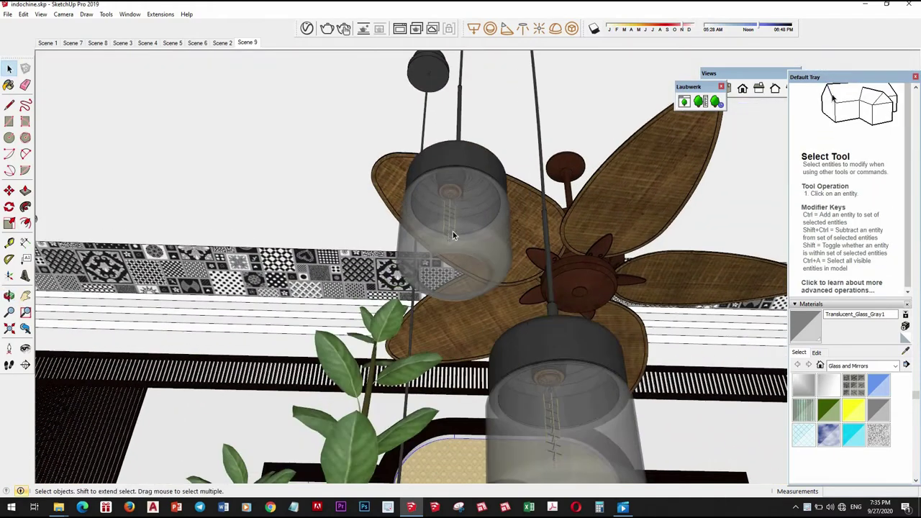
{"action": "scroll", "coordinate": [448, 286], "scroll_direction": "up", "scroll_amount": 2}
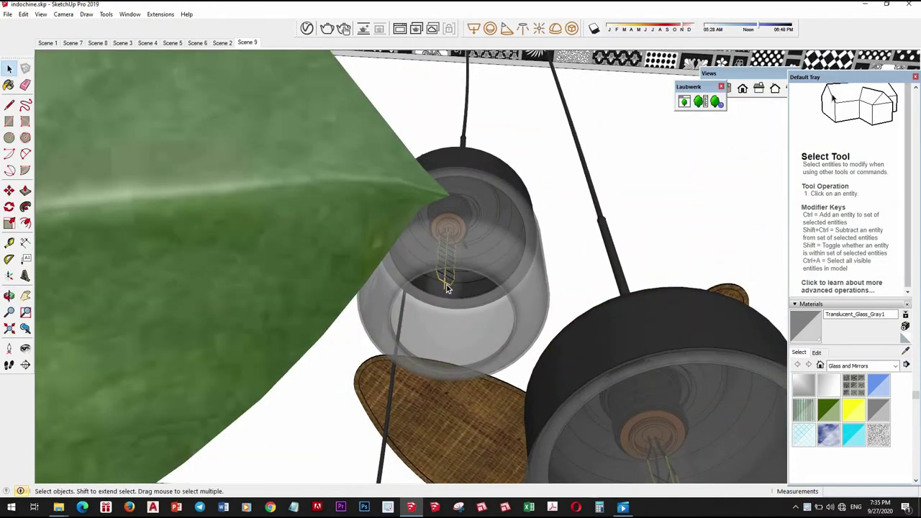
{"action": "key", "text": "b"}
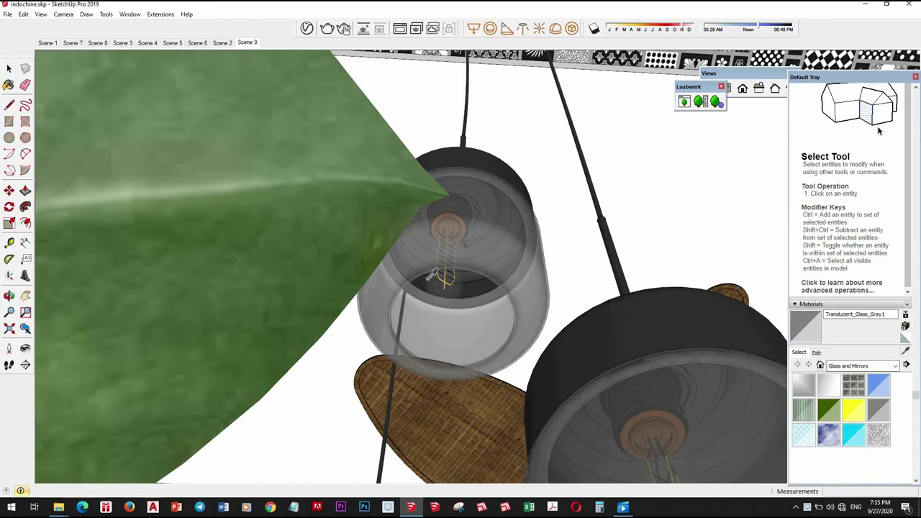
{"action": "key", "text": "alt"}
{"action": "left_click", "coordinate": [451, 278], "text": "alt"}
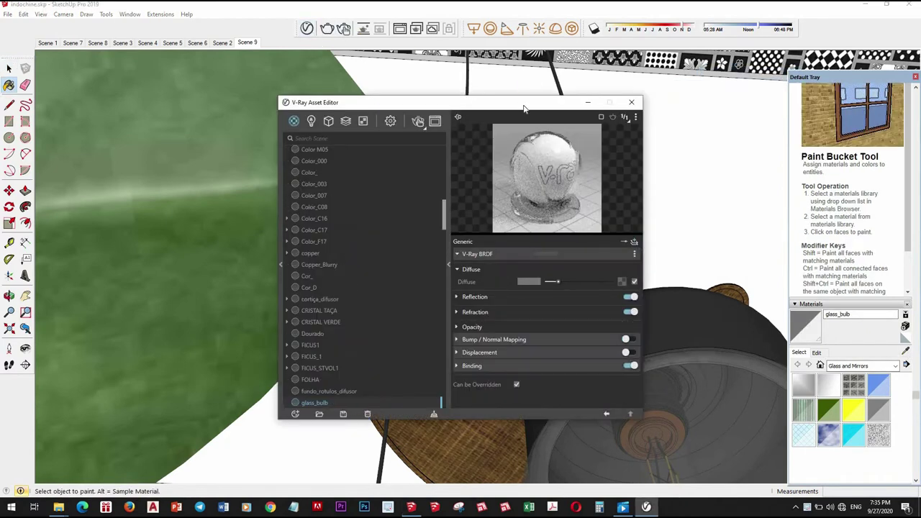
Step: Drill into the pendant lamp's nested bulb groups and select the bulb glass
{"action": "left_click_drag", "start_coordinate": [525, 102], "coordinate": [273, 96]}
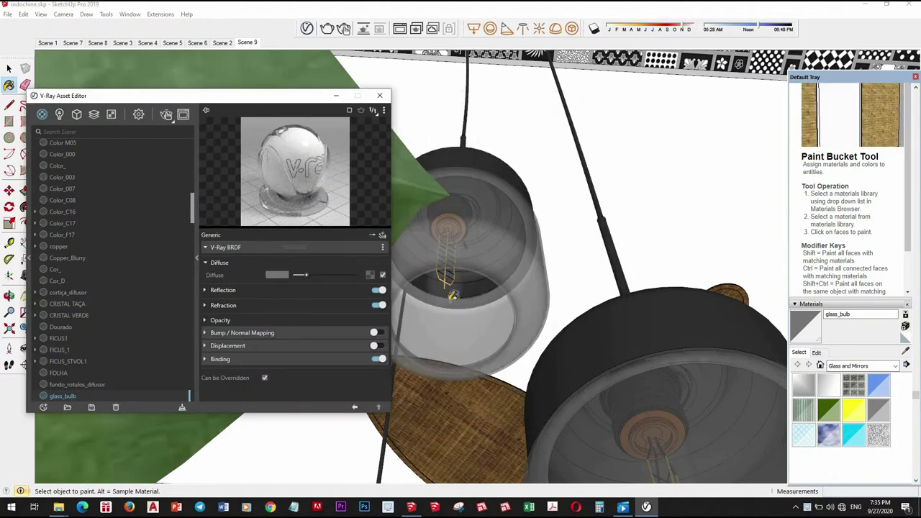
{"action": "left_click", "coordinate": [9, 69]}
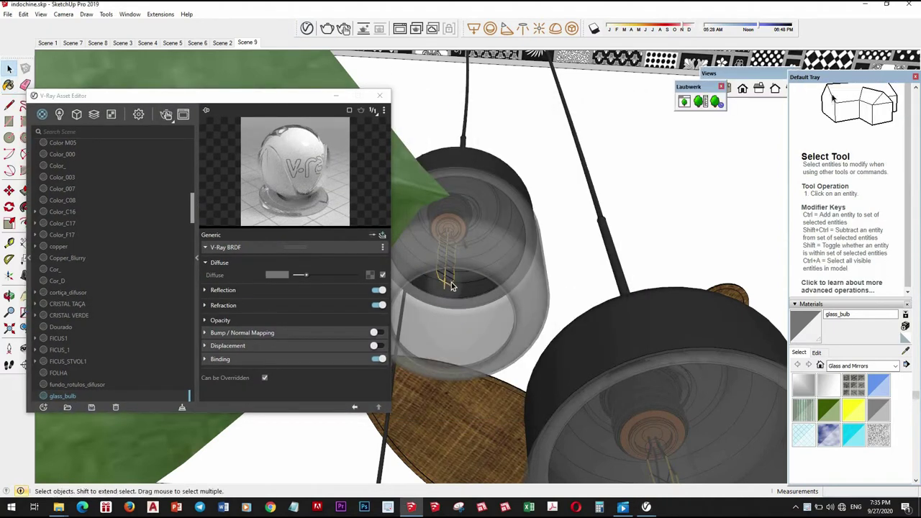
{"action": "double_click", "coordinate": [450, 286]}
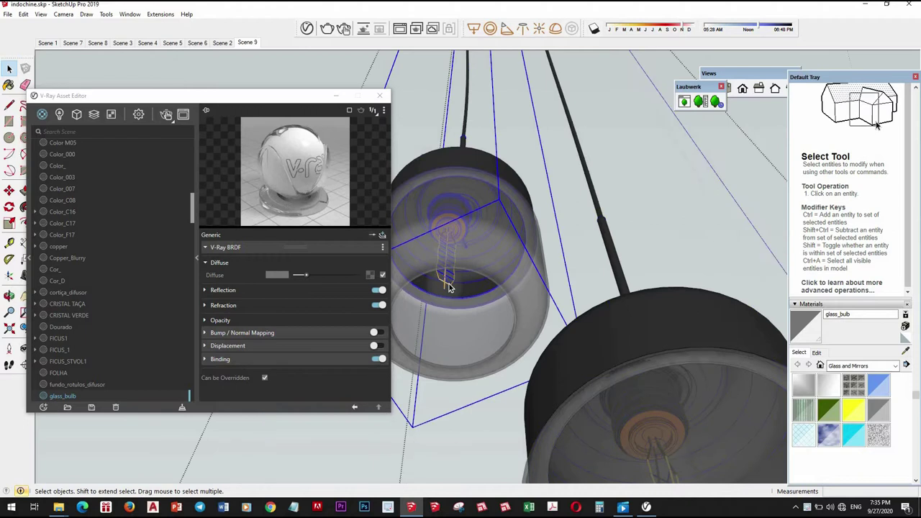
{"action": "double_click", "coordinate": [447, 286]}
{"action": "double_click", "coordinate": [447, 286]}
{"action": "double_click", "coordinate": [447, 287]}
{"action": "triple_click", "coordinate": [447, 286]}
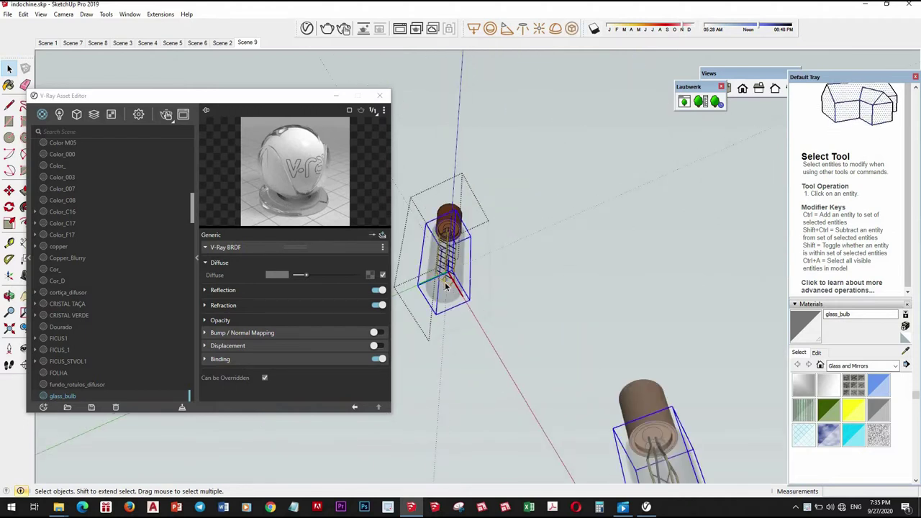
{"action": "left_click", "coordinate": [496, 278]}
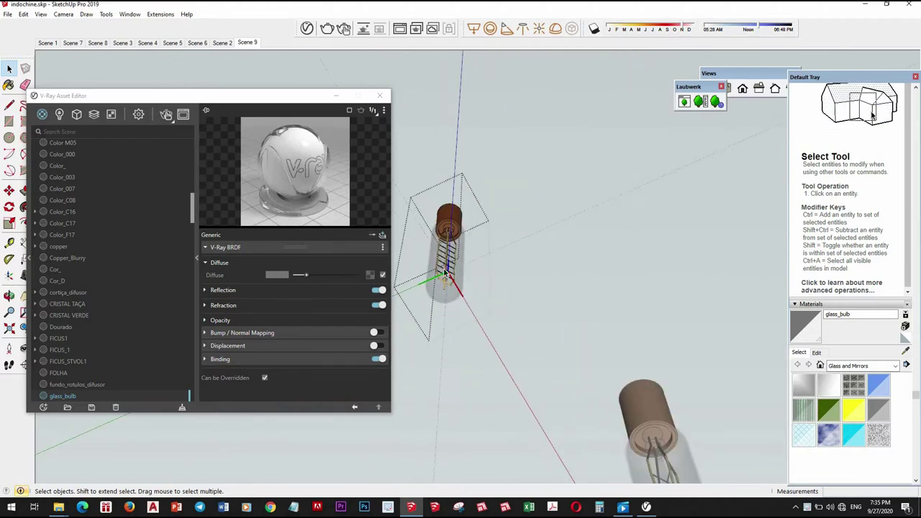
Step: Hide the bulb glass via Edit > Hide and sample the filament's emissive light material
{"action": "scroll", "coordinate": [446, 273], "scroll_direction": "up", "scroll_amount": 2}
{"action": "scroll", "coordinate": [450, 277], "scroll_direction": "up", "scroll_amount": 3}
{"action": "middle_click_drag", "start_coordinate": [453, 281], "coordinate": [455, 288]}
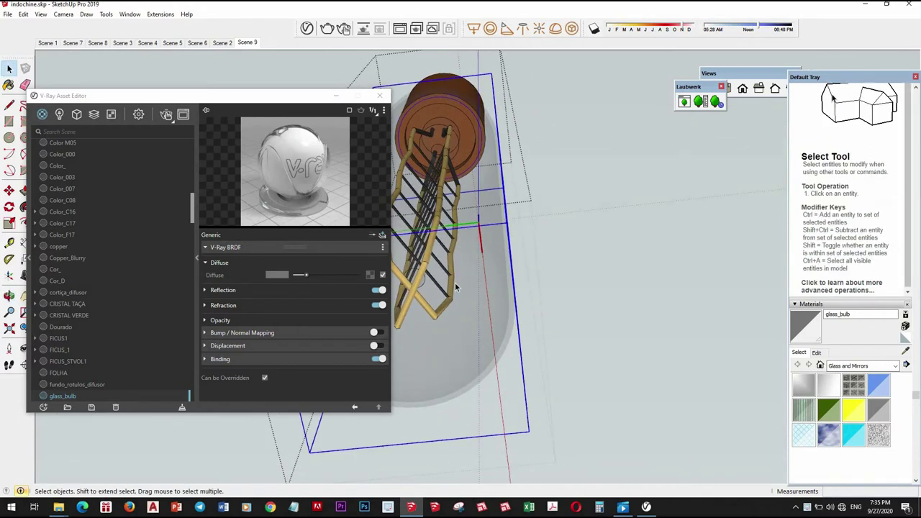
{"action": "left_click", "coordinate": [41, 15]}
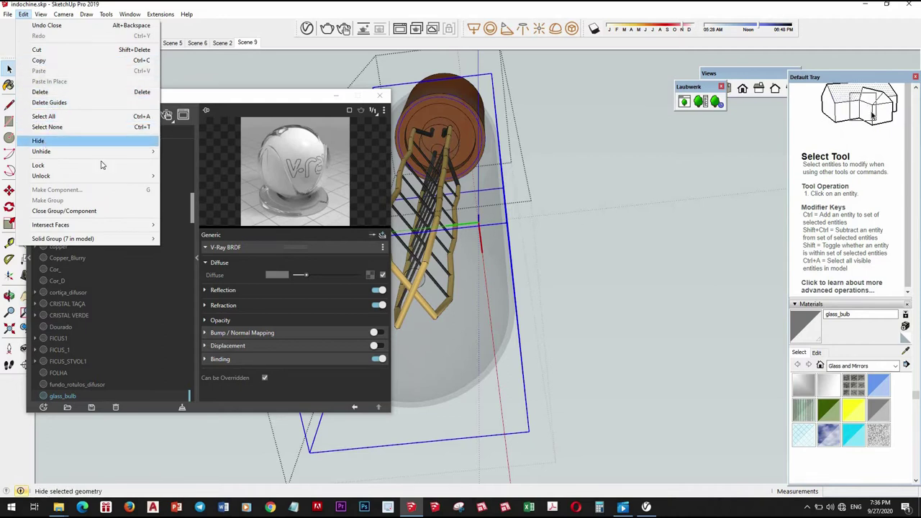
{"action": "left_click", "coordinate": [39, 142]}
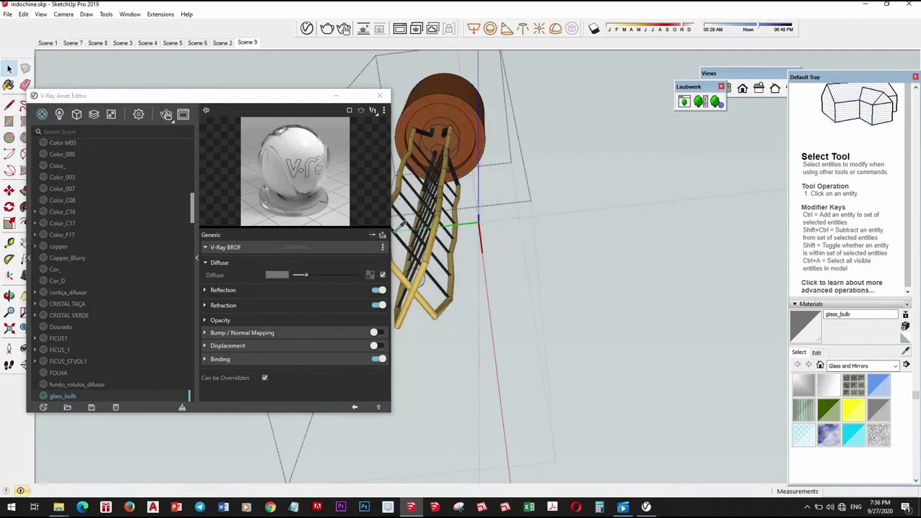
{"action": "left_click", "coordinate": [906, 351]}
{"action": "left_click", "coordinate": [437, 233]}
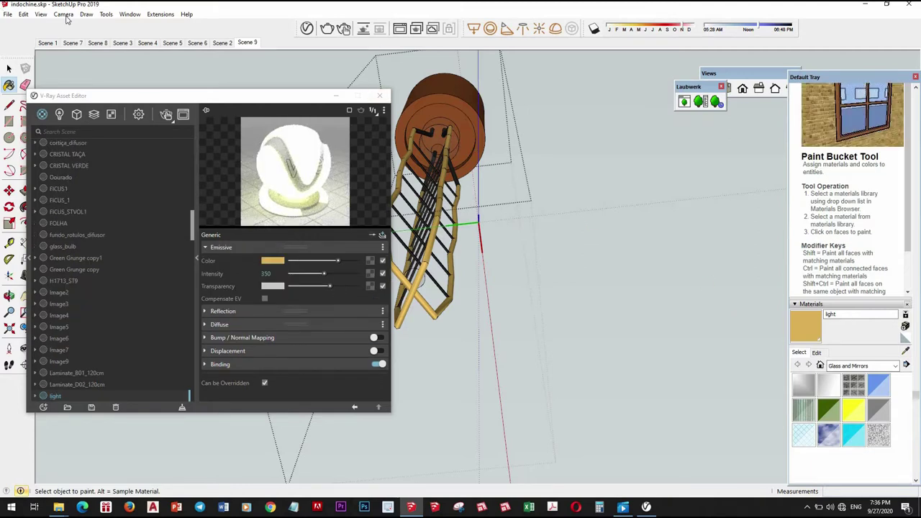
Step: Unhide all hidden geometry to bring the bulb glass back
{"action": "left_click", "coordinate": [41, 14]}
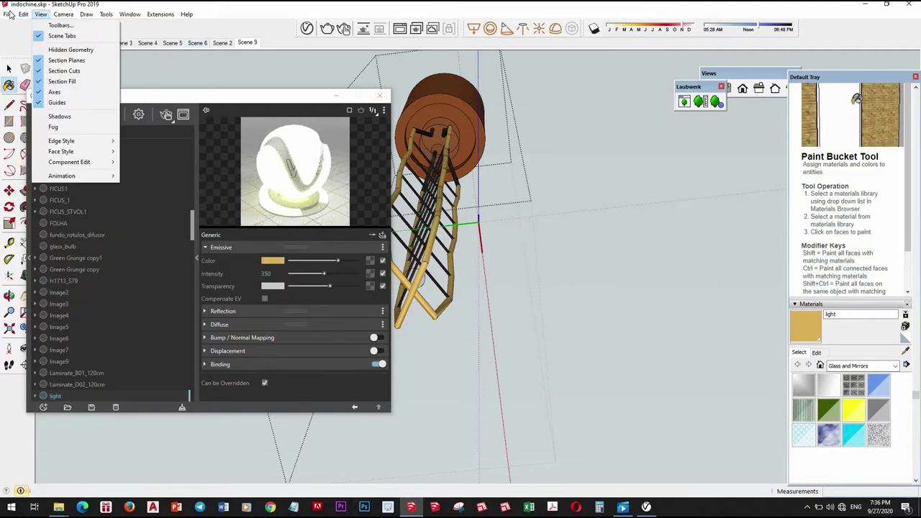
{"action": "mouse_move", "coordinate": [41, 151]}
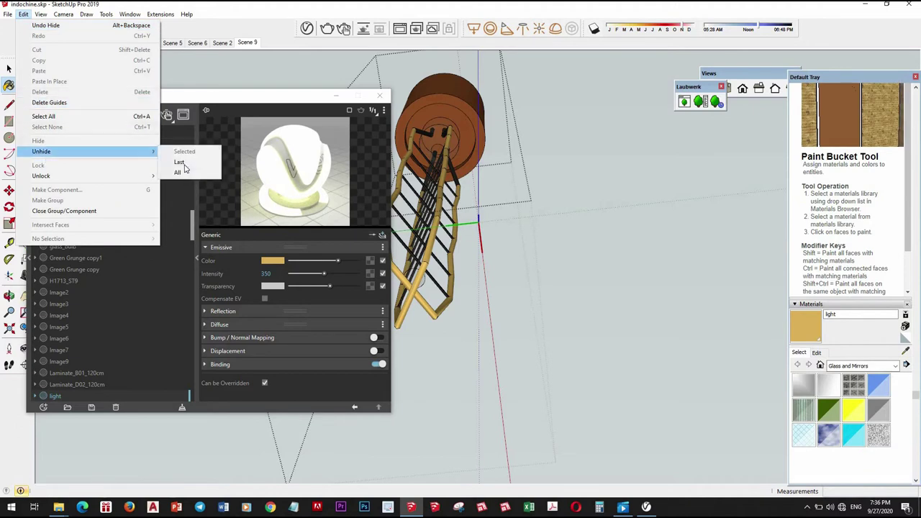
{"action": "left_click", "coordinate": [183, 175]}
{"action": "key", "text": "space"}
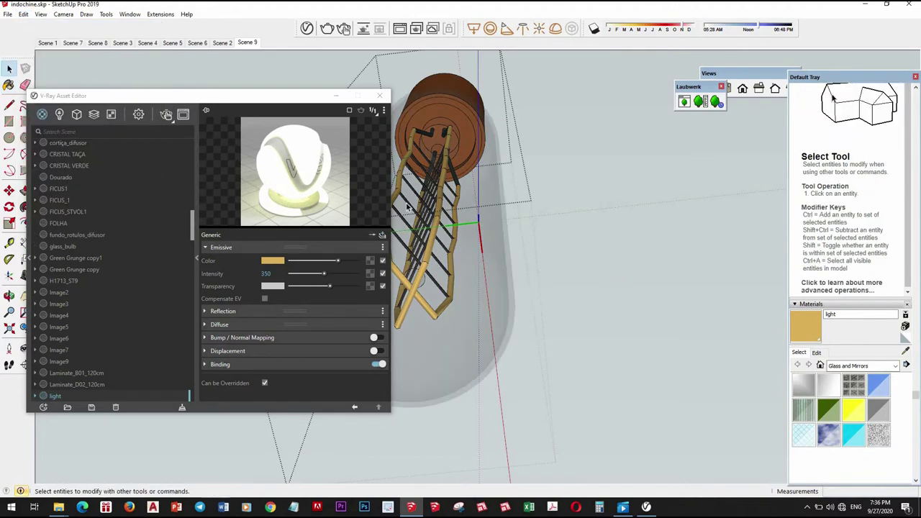
Step: Orbit and zoom out from the lamp toward the wall with fan and lamps
{"action": "scroll", "coordinate": [660, 280], "scroll_direction": "up", "scroll_amount": 3}
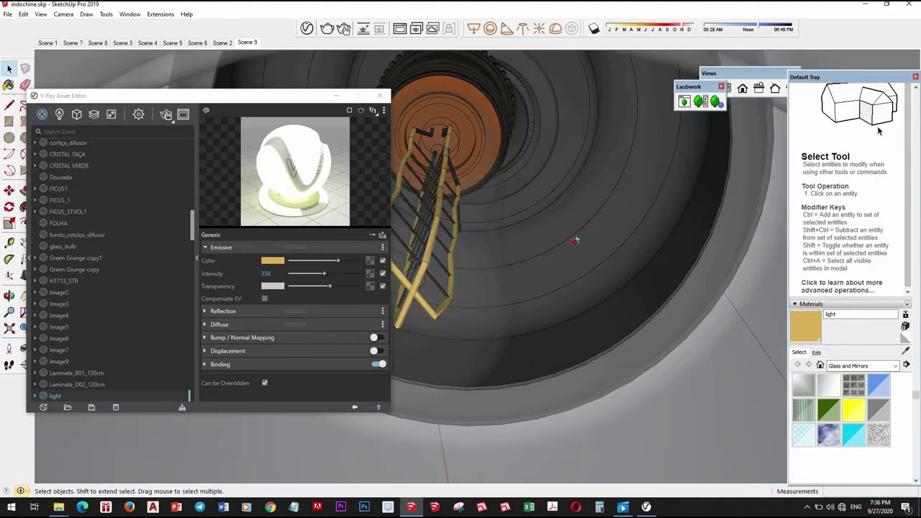
{"action": "mouse_move", "coordinate": [661, 280]}
{"action": "middle_mouse_down"}
{"action": "mouse_move", "coordinate": [566, 259]}
{"action": "mouse_move", "coordinate": [569, 286]}
{"action": "mouse_move", "coordinate": [580, 275]}
{"action": "mouse_move", "coordinate": [755, 238]}
{"action": "middle_mouse_up"}
{"action": "scroll", "coordinate": [566, 252], "scroll_direction": "down", "scroll_amount": 5}
{"action": "scroll", "coordinate": [575, 288], "scroll_direction": "down", "scroll_amount": 3}
{"action": "scroll", "coordinate": [612, 267], "scroll_direction": "down", "scroll_amount": 2}
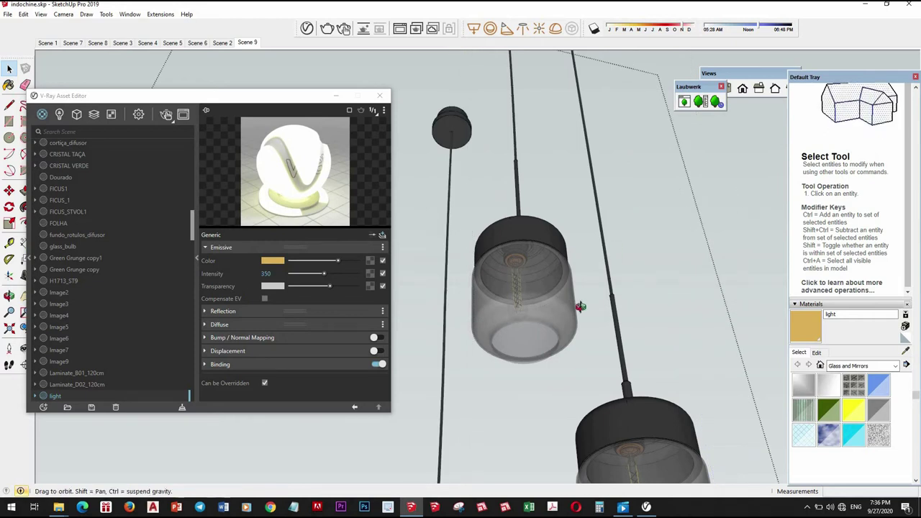
{"action": "middle_click_drag", "start_coordinate": [655, 203], "coordinate": [607, 267]}
{"action": "scroll", "coordinate": [693, 209], "scroll_direction": "down", "scroll_amount": 5}
{"action": "scroll", "coordinate": [593, 307], "scroll_direction": "down", "scroll_amount": 5}
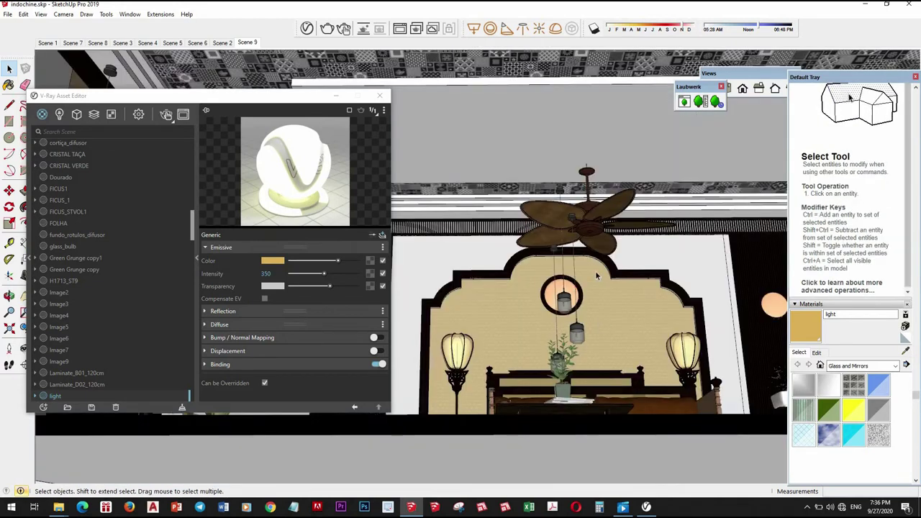
{"action": "scroll", "coordinate": [595, 272], "scroll_direction": "up", "scroll_amount": 2}
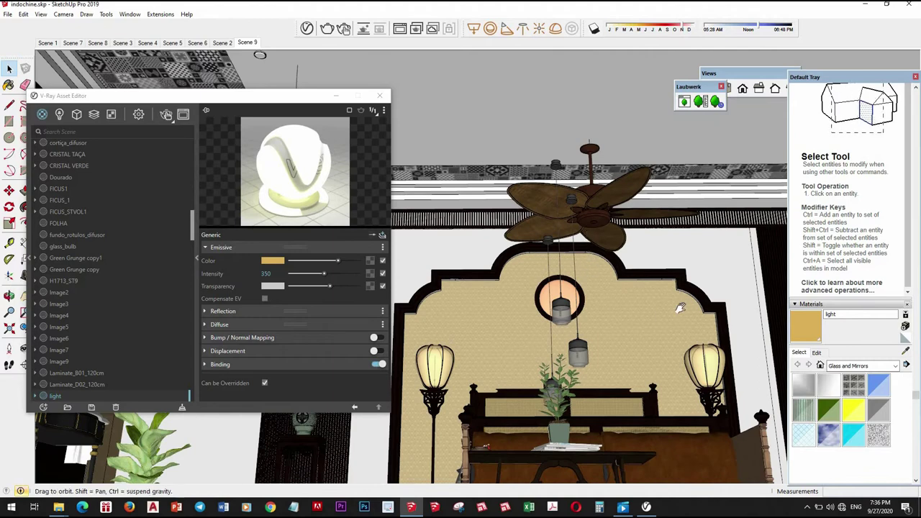
Step: Tilt up to the tiled ceiling and select the round ceiling downlight
{"action": "middle_click_drag", "start_coordinate": [585, 232], "coordinate": [565, 179]}
{"action": "scroll", "coordinate": [565, 178], "scroll_direction": "up", "scroll_amount": 2}
{"action": "scroll", "coordinate": [552, 177], "scroll_direction": "up", "scroll_amount": 2}
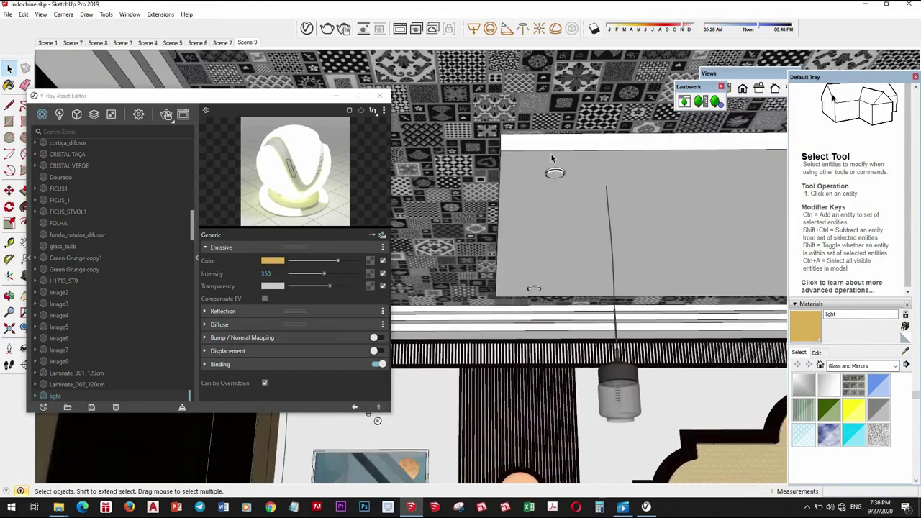
{"action": "scroll", "coordinate": [552, 174], "scroll_direction": "up", "scroll_amount": 2}
{"action": "scroll", "coordinate": [554, 178], "scroll_direction": "up", "scroll_amount": 3}
{"action": "scroll", "coordinate": [576, 202], "scroll_direction": "up", "scroll_amount": 3}
{"action": "scroll", "coordinate": [594, 222], "scroll_direction": "up", "scroll_amount": 2}
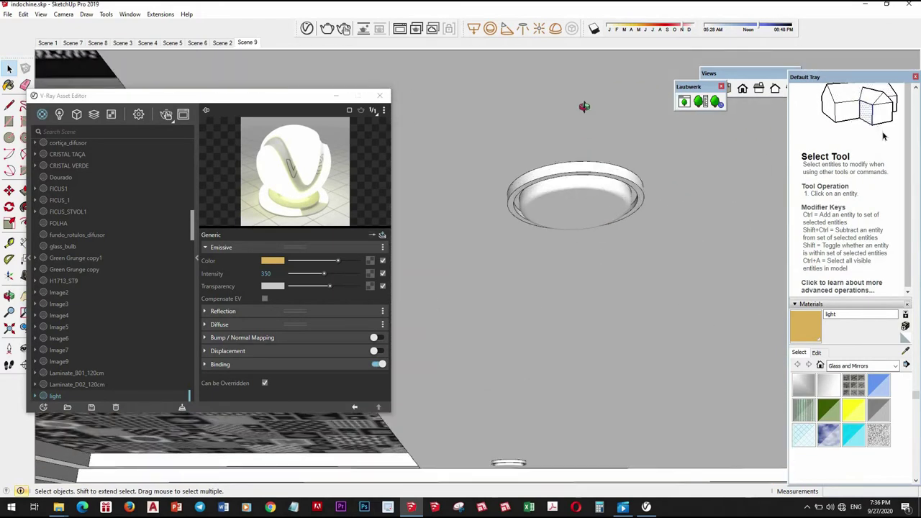
{"action": "middle_click_drag", "start_coordinate": [582, 103], "coordinate": [573, 165]}
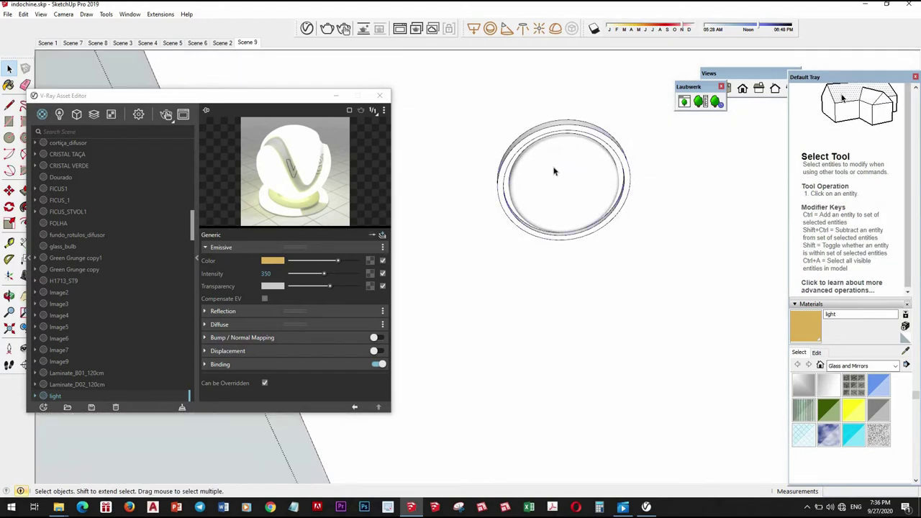
{"action": "left_click", "coordinate": [573, 183]}
{"action": "middle_click_drag", "start_coordinate": [573, 182], "coordinate": [577, 197]}
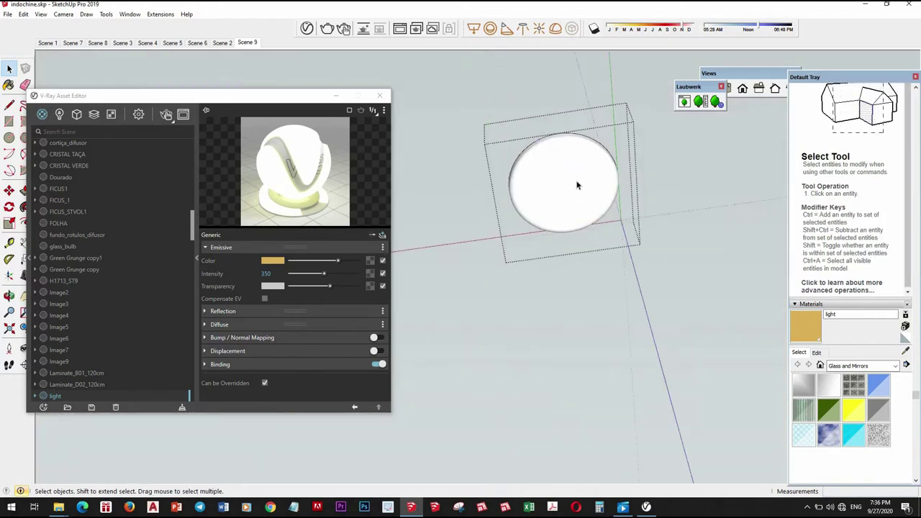
{"action": "scroll", "coordinate": [590, 237], "scroll_direction": "down", "scroll_amount": 5}
{"action": "middle_click_drag", "start_coordinate": [590, 237], "coordinate": [579, 216]}
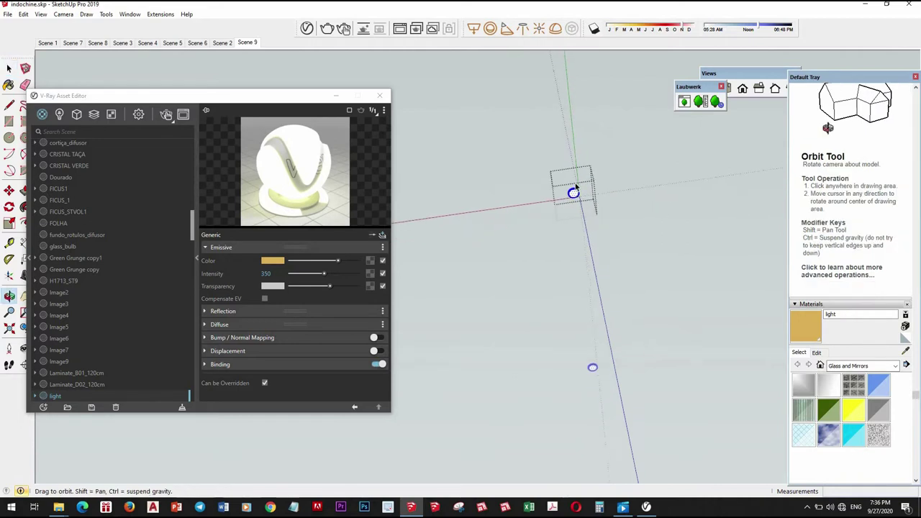
{"action": "scroll", "coordinate": [576, 214], "scroll_direction": "up", "scroll_amount": 2}
{"action": "scroll", "coordinate": [576, 214], "scroll_direction": "up", "scroll_amount": 3}
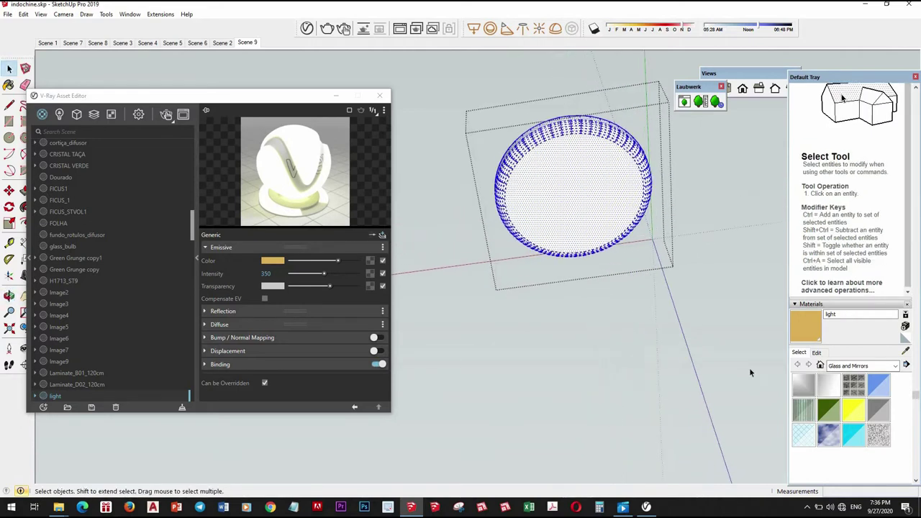
Step: Paint the ceiling light disk with Color B07 from the Colors library
{"action": "left_click", "coordinate": [896, 366]}
{"action": "left_click", "coordinate": [855, 424]}
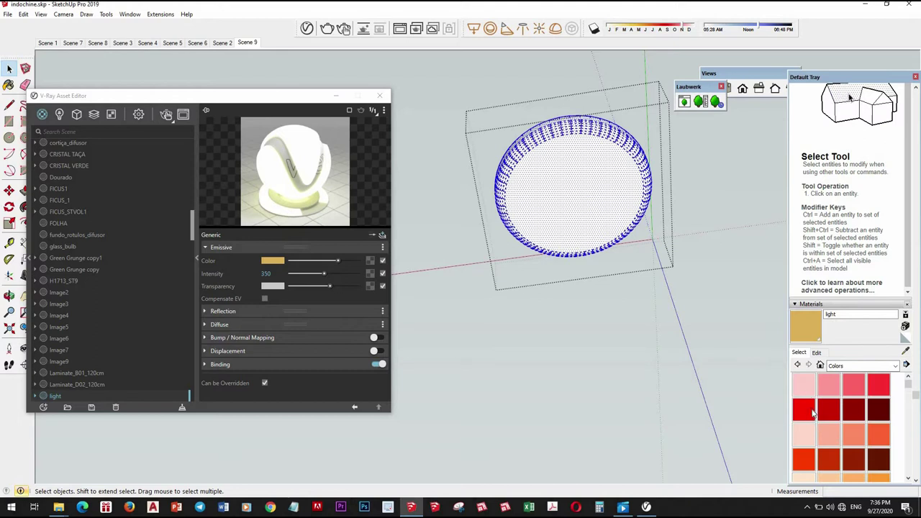
{"action": "left_click", "coordinate": [853, 458]}
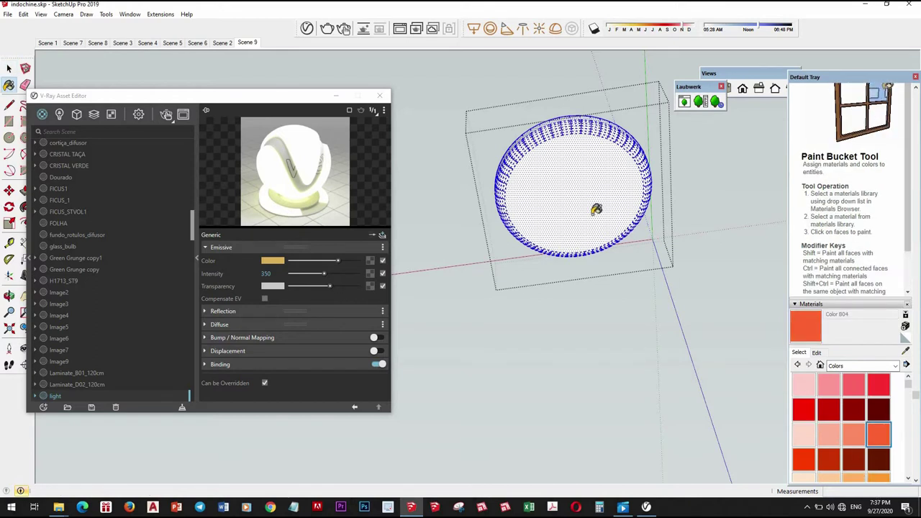
{"action": "left_click", "coordinate": [584, 200]}
{"action": "key", "text": "space"}
{"action": "middle_click_drag", "start_coordinate": [688, 225], "coordinate": [707, 248]}
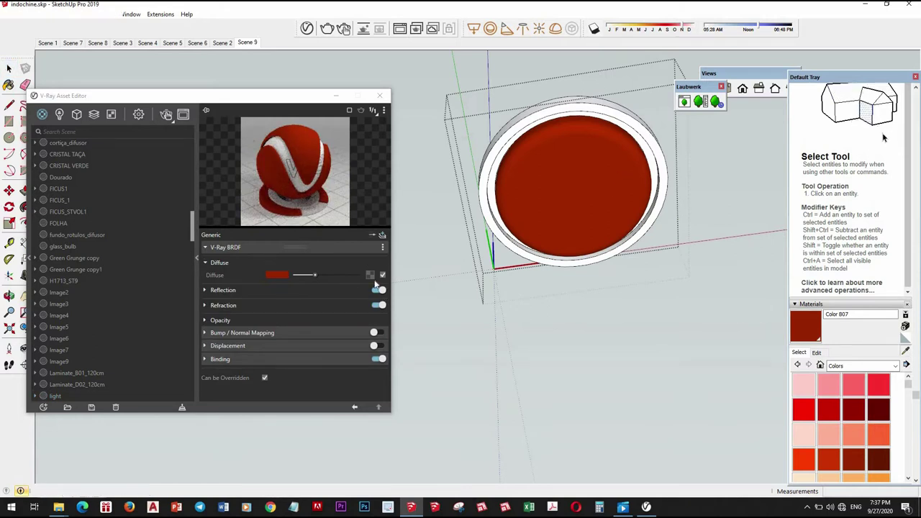
Step: Add an Emissive layer to the disk material with intensity 30
{"action": "key", "text": "b"}
{"action": "left_click", "coordinate": [382, 236]}
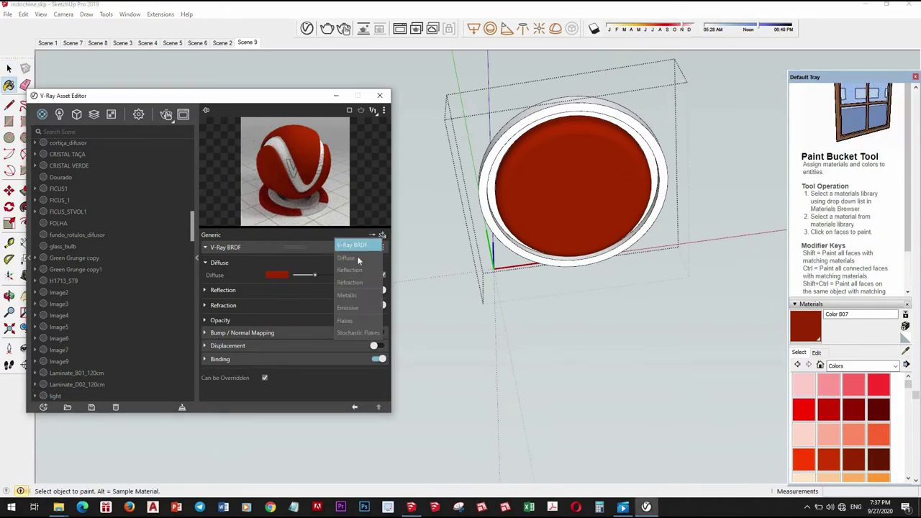
{"action": "left_click", "coordinate": [356, 306]}
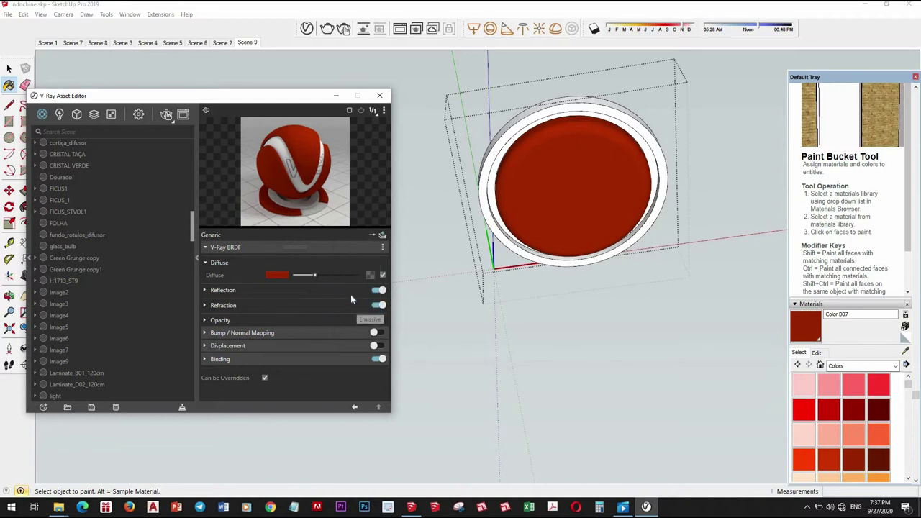
{"action": "left_click", "coordinate": [298, 272]}
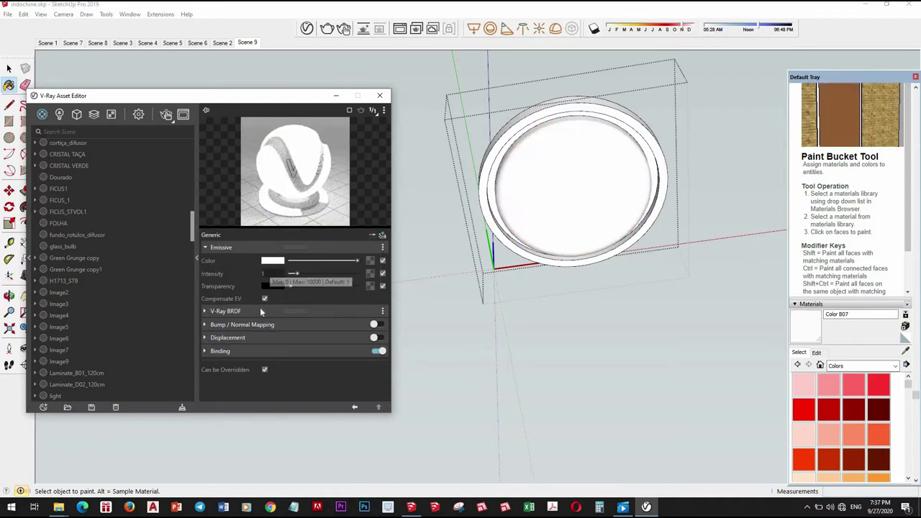
{"action": "type", "text": "30"}
{"action": "key", "text": "Return"}
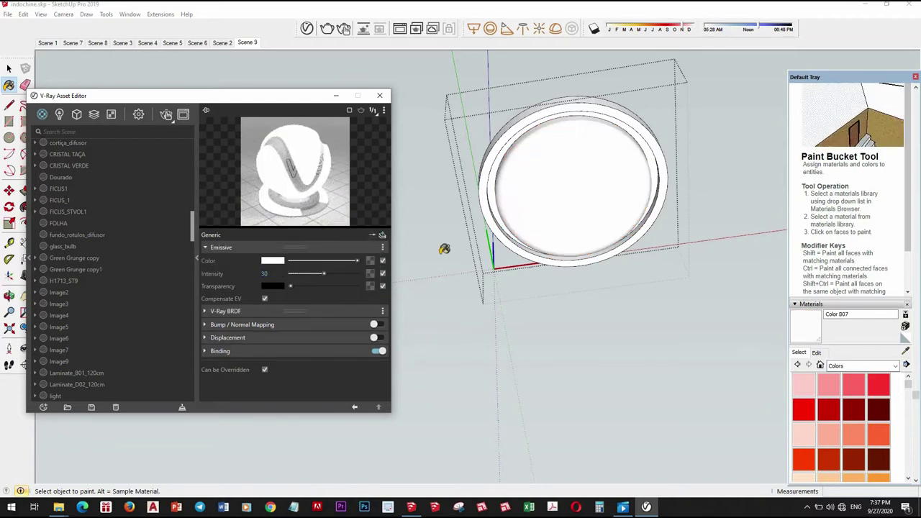
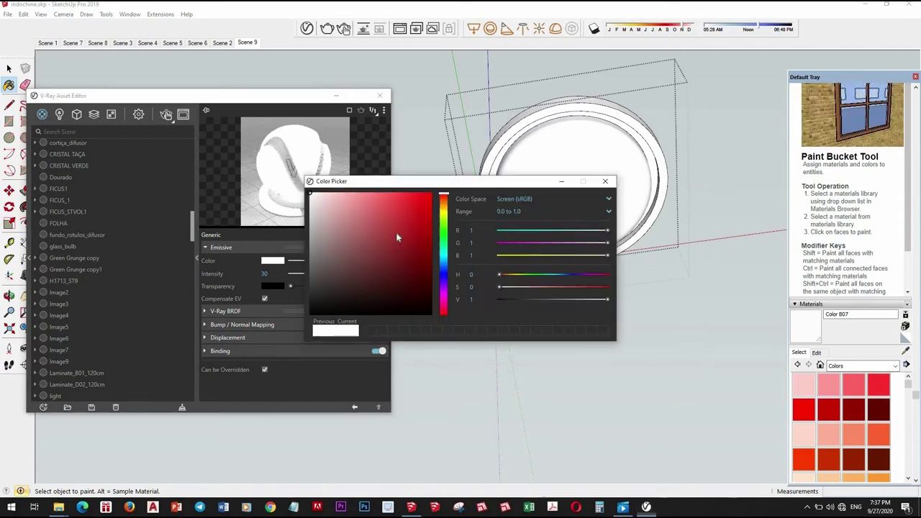
Step: Change the round lamp's emissive colour from white to a light peach
{"action": "left_click", "coordinate": [444, 201]}
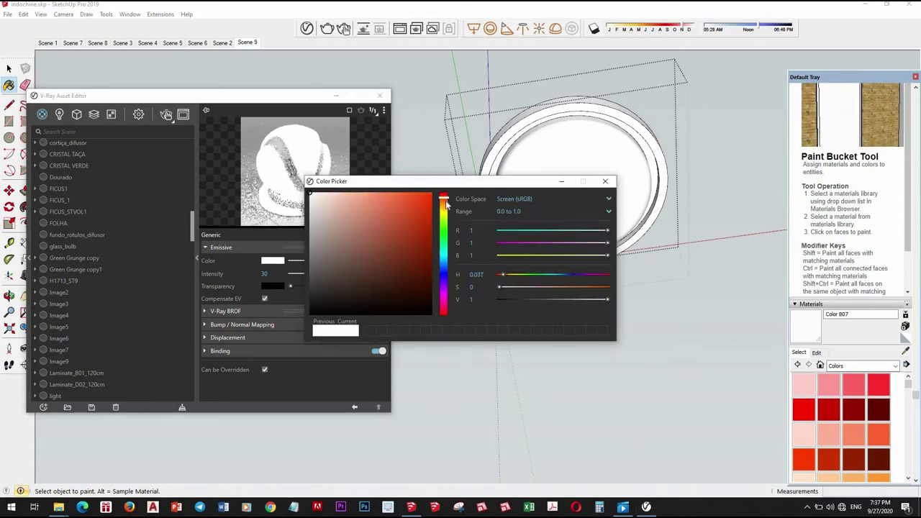
{"action": "left_click_drag", "start_coordinate": [377, 204], "coordinate": [360, 196]}
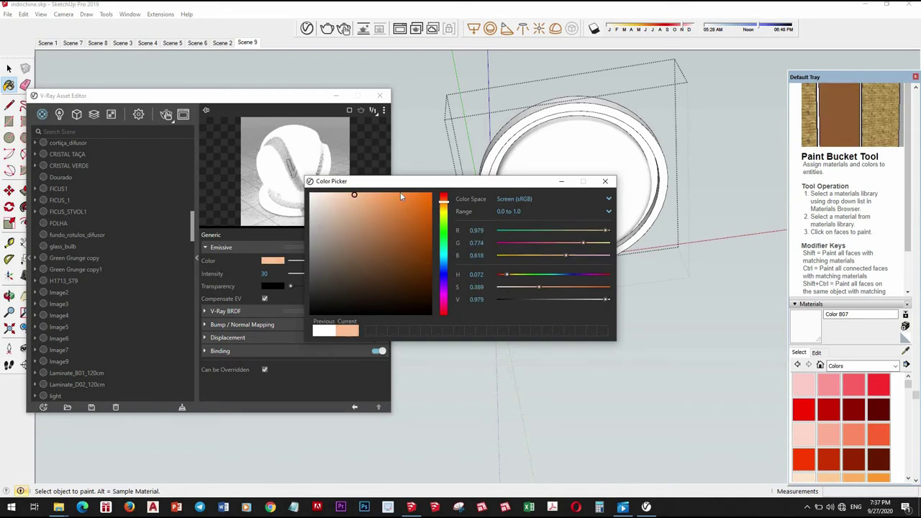
{"action": "left_click", "coordinate": [605, 181]}
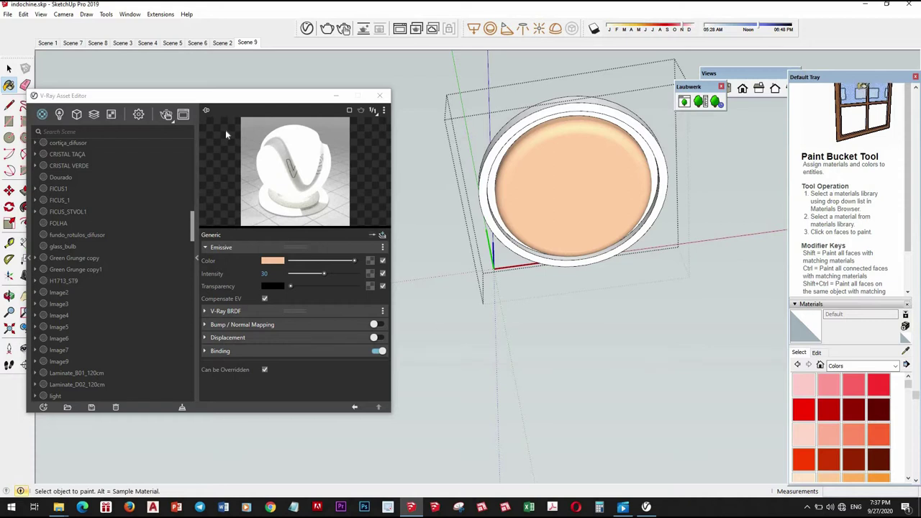
{"action": "left_click", "coordinate": [9, 69]}
{"action": "left_click", "coordinate": [738, 165]}
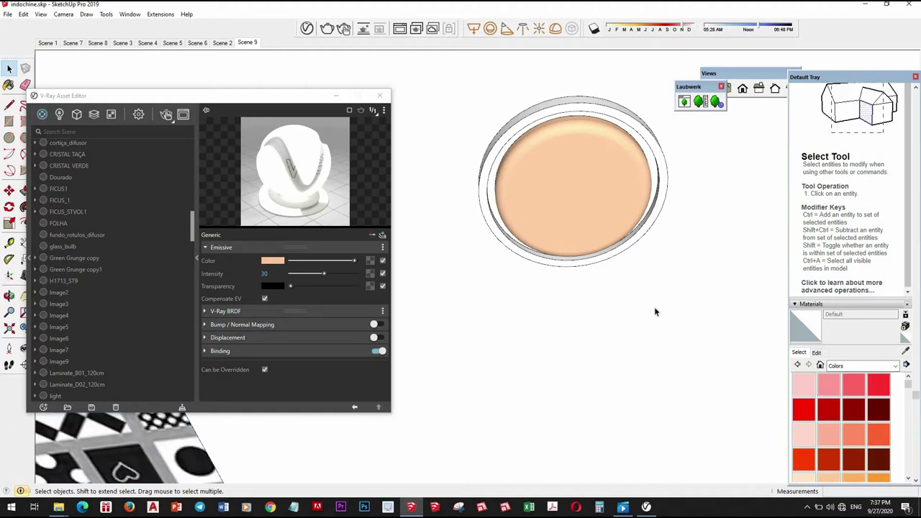
Step: Sample the patterned Image2 material and copy its diffuse texture map
{"action": "scroll", "coordinate": [621, 312], "scroll_direction": "down", "scroll_amount": 2}
{"action": "scroll", "coordinate": [626, 295], "scroll_direction": "down", "scroll_amount": 2}
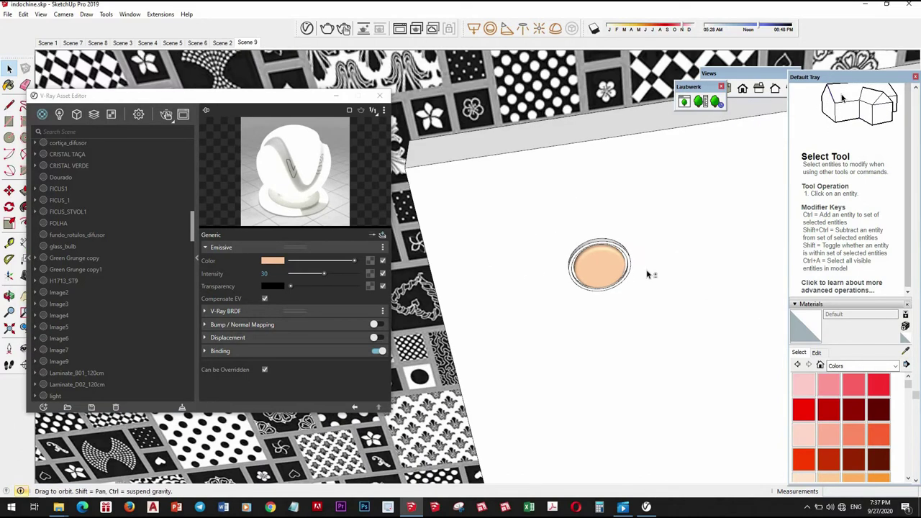
{"action": "key", "text": "b"}
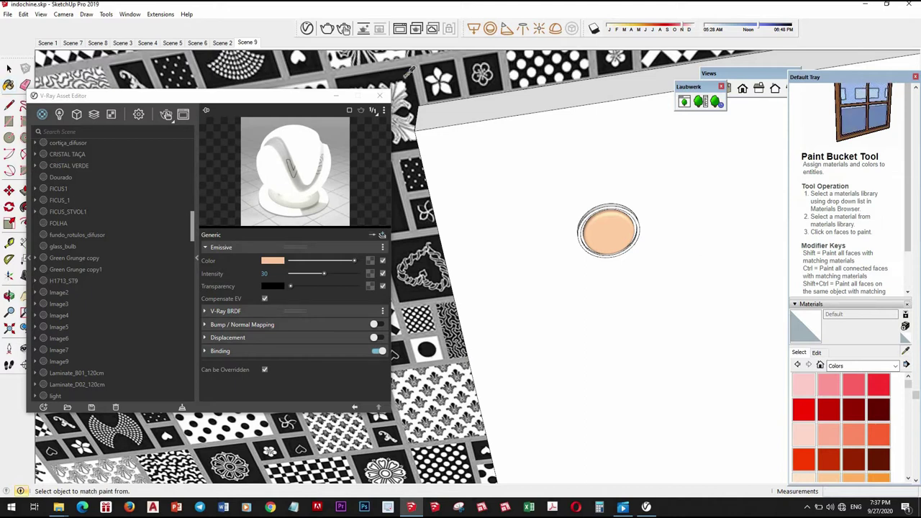
{"action": "left_click", "coordinate": [437, 81], "text": "alt"}
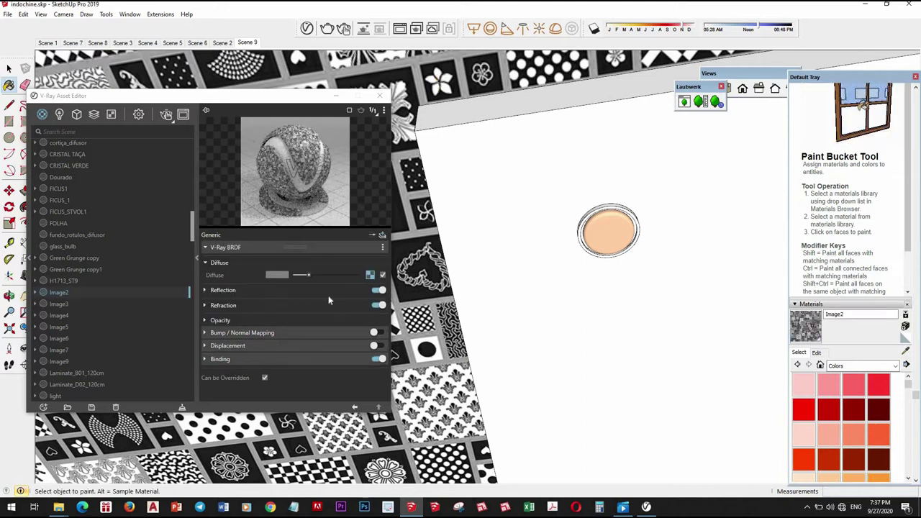
{"action": "left_click", "coordinate": [370, 275]}
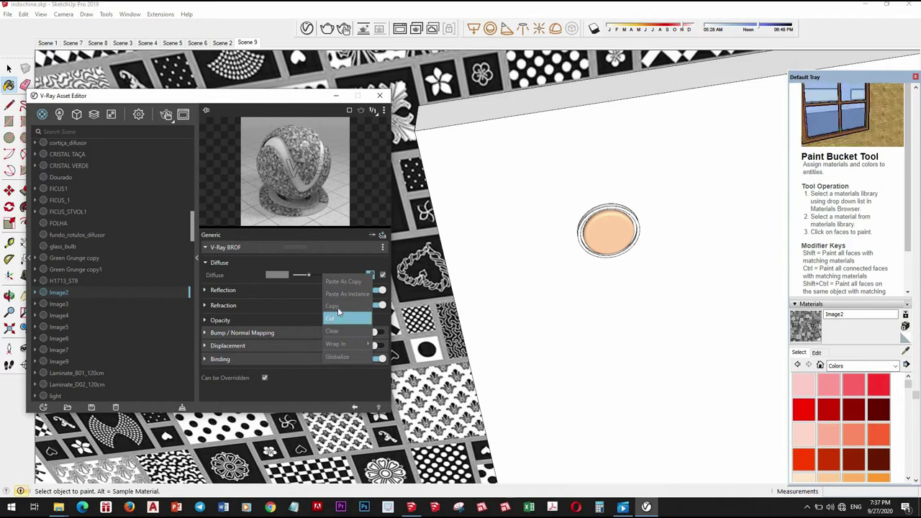
{"action": "left_click", "coordinate": [381, 330]}
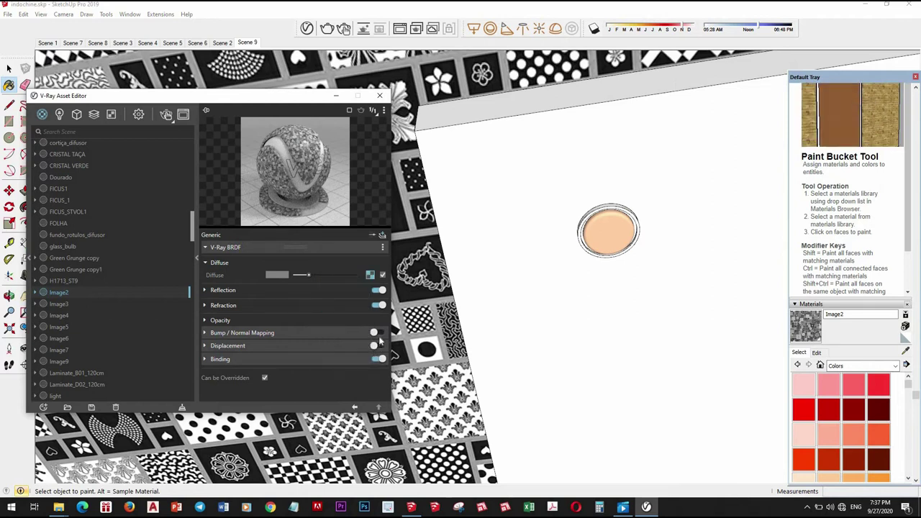
Step: Enable bump on Image2 using the pasted diffuse map, with amount 0.32
{"action": "left_click", "coordinate": [374, 333]}
{"action": "left_click", "coordinate": [378, 346]}
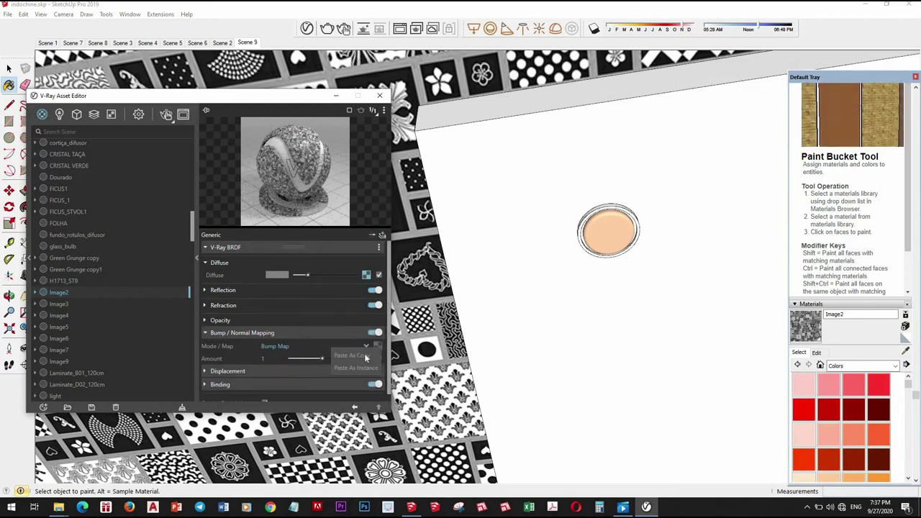
{"action": "left_click", "coordinate": [312, 357]}
{"action": "left_click_drag", "start_coordinate": [312, 357], "coordinate": [301, 358]}
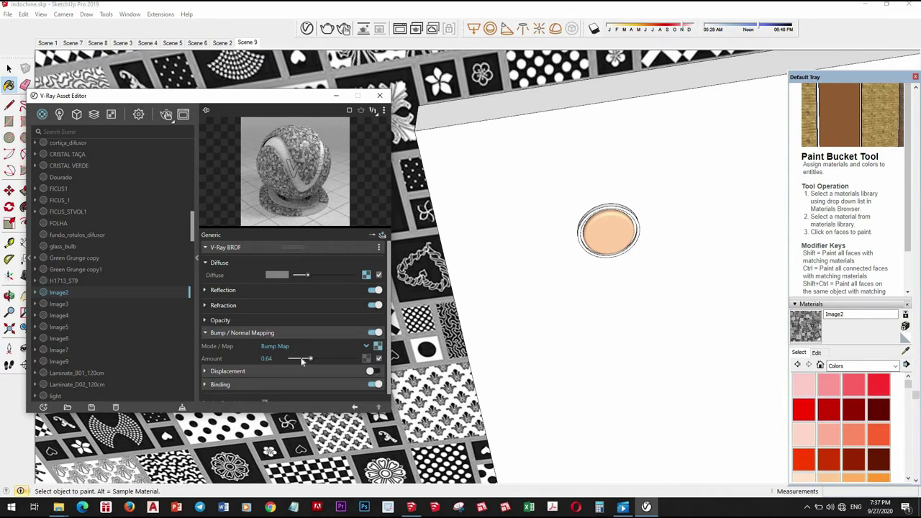
Step: Set Image2's reflection glossiness to 0.95
{"action": "left_click", "coordinate": [295, 289]}
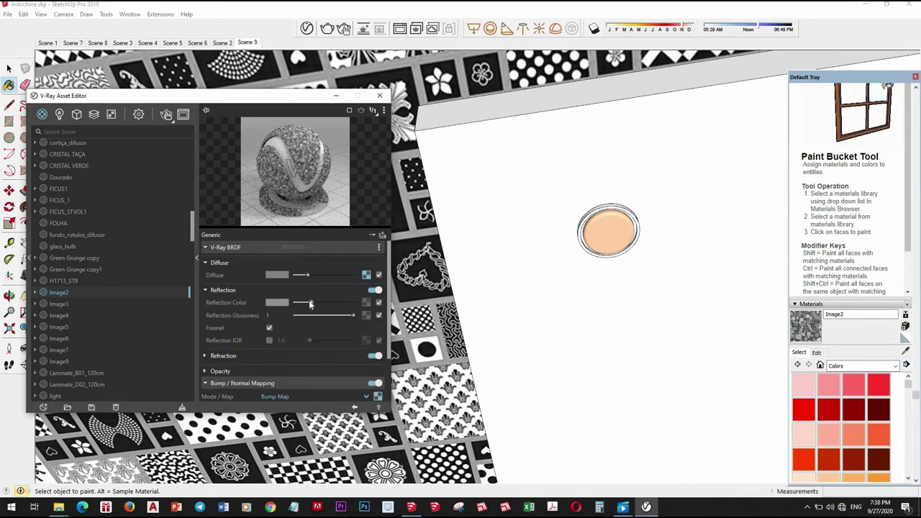
{"action": "left_click_drag", "start_coordinate": [353, 315], "coordinate": [350, 315]}
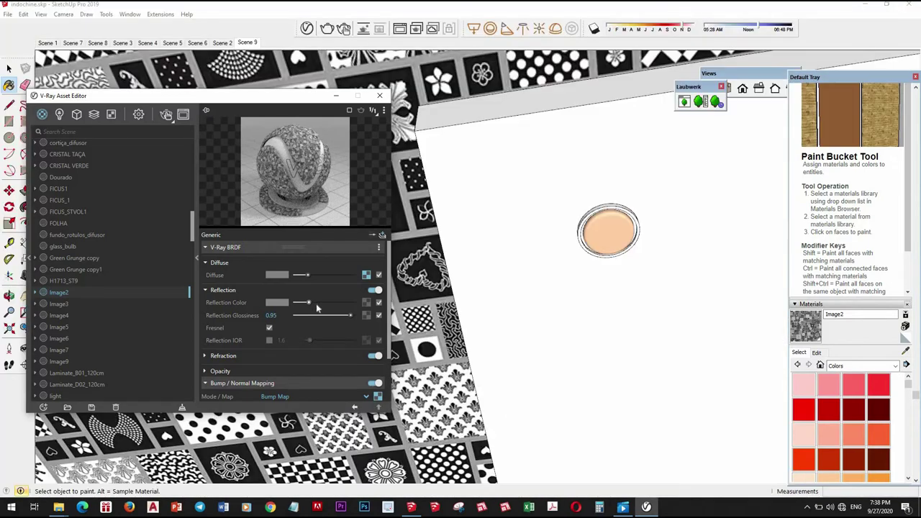
{"action": "mouse_move", "coordinate": [490, 263]}
{"action": "middle_mouse_down"}
{"action": "mouse_move", "coordinate": [555, 238]}
{"action": "mouse_move", "coordinate": [550, 314]}
{"action": "mouse_move", "coordinate": [573, 287]}
{"action": "mouse_move", "coordinate": [571, 383]}
{"action": "mouse_move", "coordinate": [523, 164]}
{"action": "middle_mouse_up"}
{"action": "scroll", "coordinate": [573, 295], "scroll_direction": "down", "scroll_amount": 5}
{"action": "scroll", "coordinate": [572, 302], "scroll_direction": "down", "scroll_amount": 2}
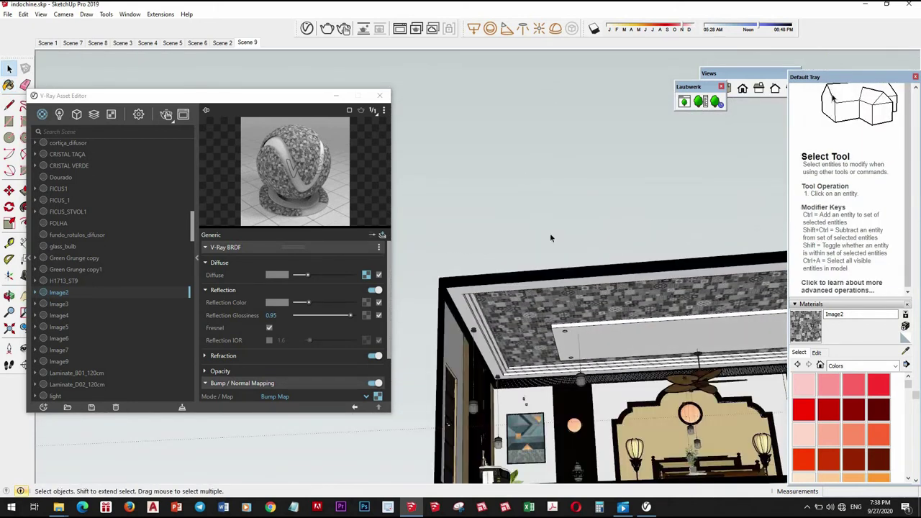
Step: Bring the sink into view and sample its gold Material55 trim
{"action": "mouse_move", "coordinate": [549, 239]}
{"action": "middle_mouse_down"}
{"action": "mouse_move", "coordinate": [487, 223]}
{"action": "mouse_move", "coordinate": [602, 364]}
{"action": "middle_mouse_up"}
{"action": "scroll", "coordinate": [526, 270], "scroll_direction": "up", "scroll_amount": 3}
{"action": "scroll", "coordinate": [527, 271], "scroll_direction": "up", "scroll_amount": 3}
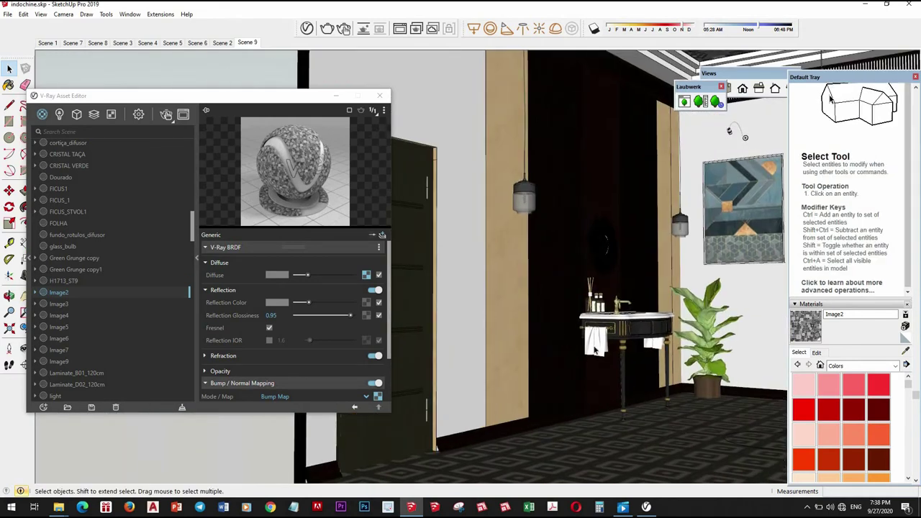
{"action": "scroll", "coordinate": [595, 351], "scroll_direction": "up", "scroll_amount": 5}
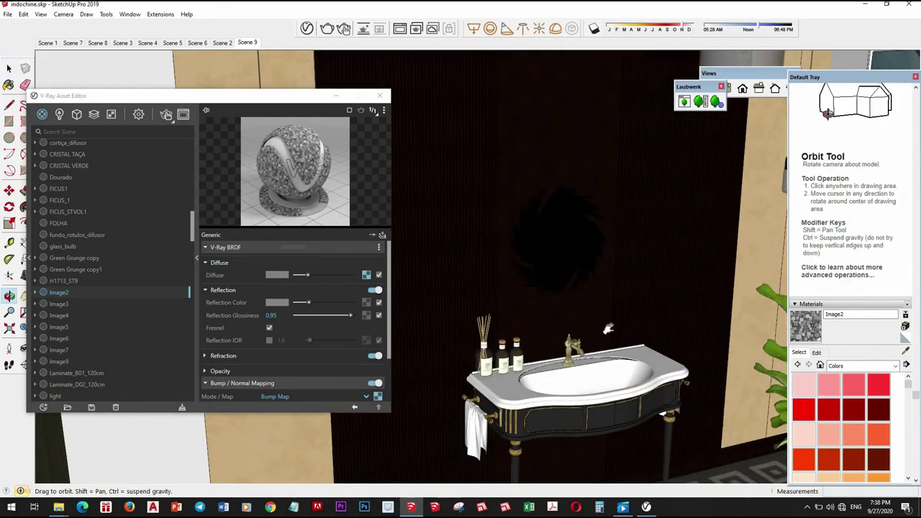
{"action": "scroll", "coordinate": [601, 364], "scroll_direction": "up", "scroll_amount": 3}
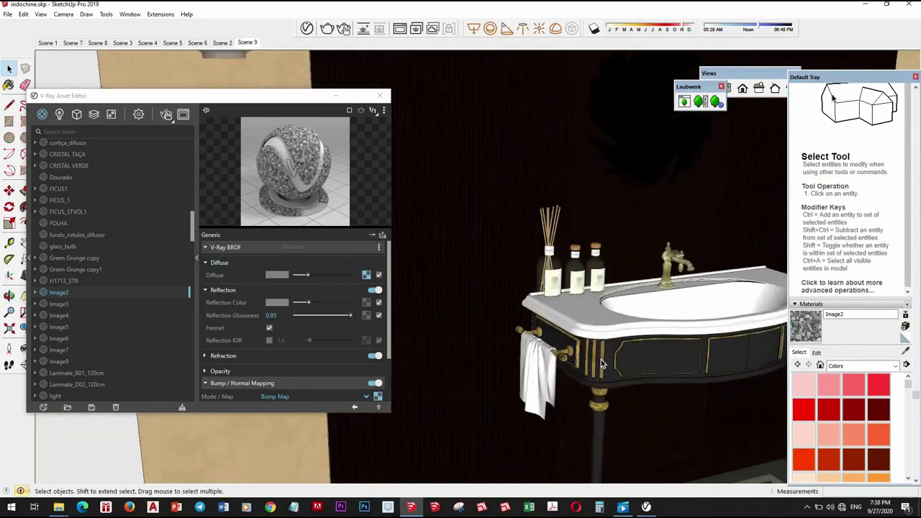
{"action": "scroll", "coordinate": [602, 364], "scroll_direction": "up", "scroll_amount": 2}
{"action": "scroll", "coordinate": [602, 365], "scroll_direction": "up", "scroll_amount": 2}
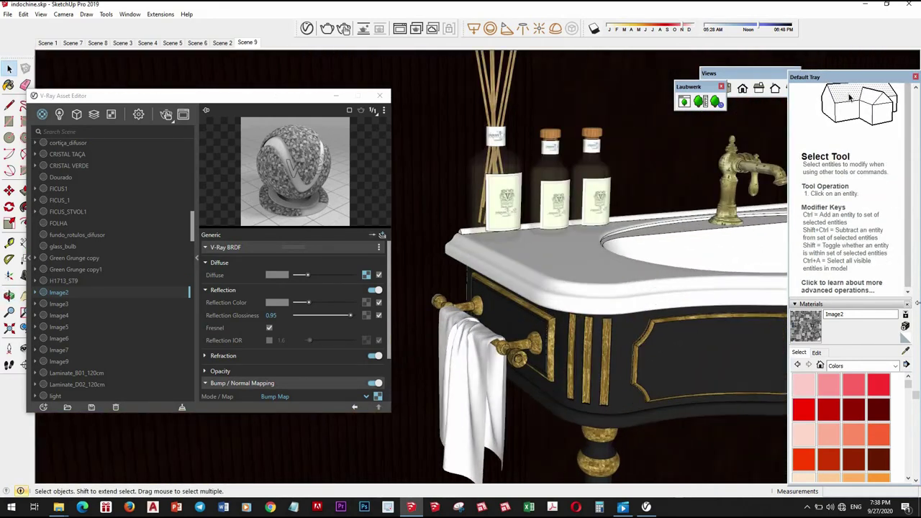
{"action": "left_click", "coordinate": [905, 351]}
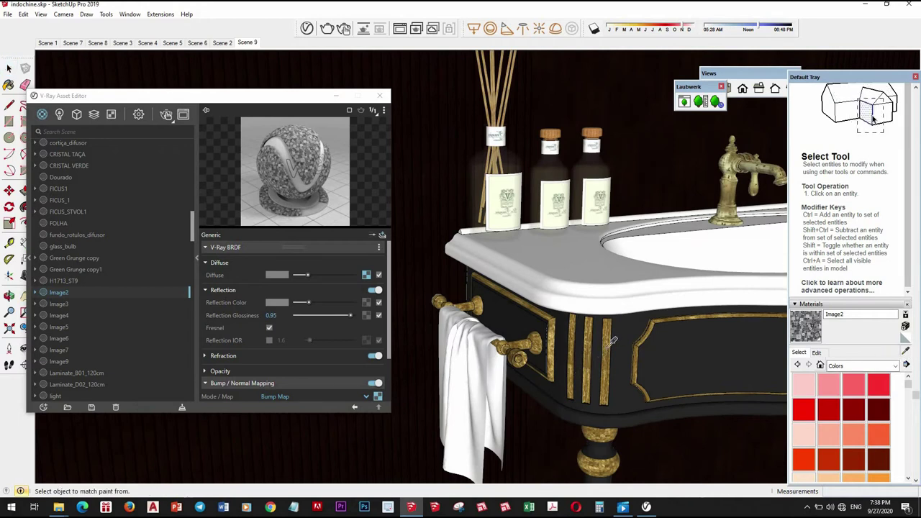
{"action": "left_click", "coordinate": [608, 348]}
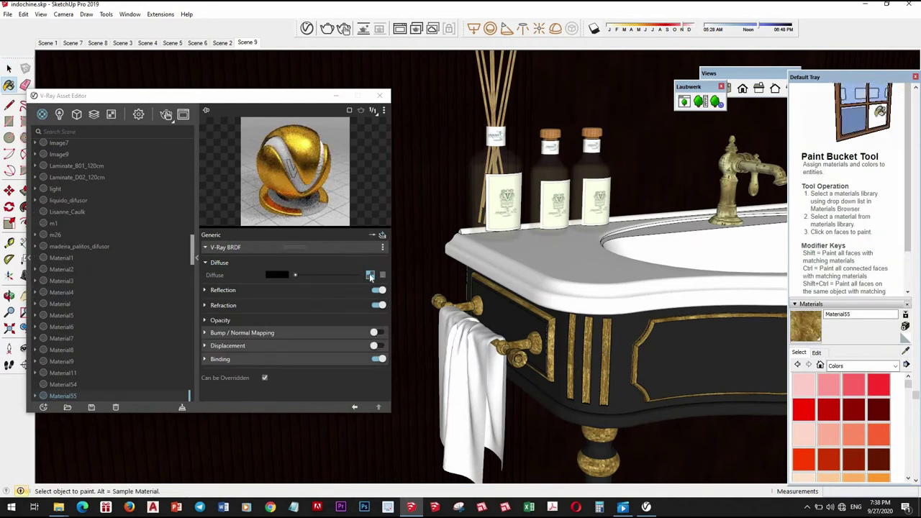
Step: Adjust Material55's reflection colour and set glossiness 0.85, then sample the charcoal vanity material
{"action": "left_click", "coordinate": [290, 291]}
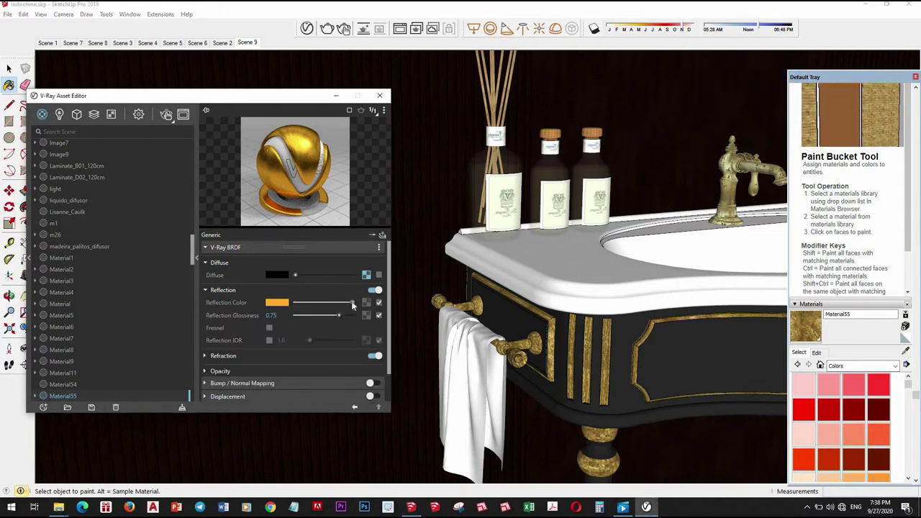
{"action": "left_click", "coordinate": [335, 305]}
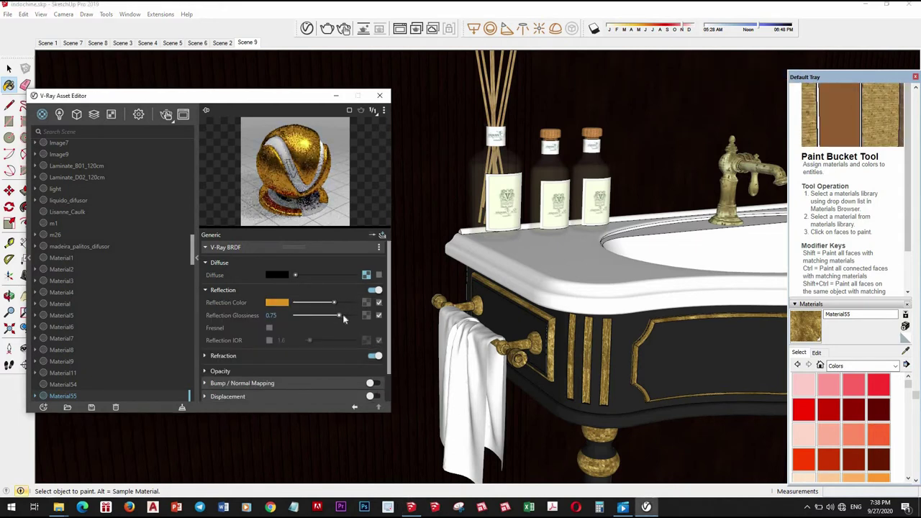
{"action": "mouse_move", "coordinate": [341, 315]}
{"action": "left_mouse_down"}
{"action": "mouse_move", "coordinate": [350, 317]}
{"action": "mouse_move", "coordinate": [340, 322]}
{"action": "mouse_move", "coordinate": [351, 307]}
{"action": "left_mouse_up"}
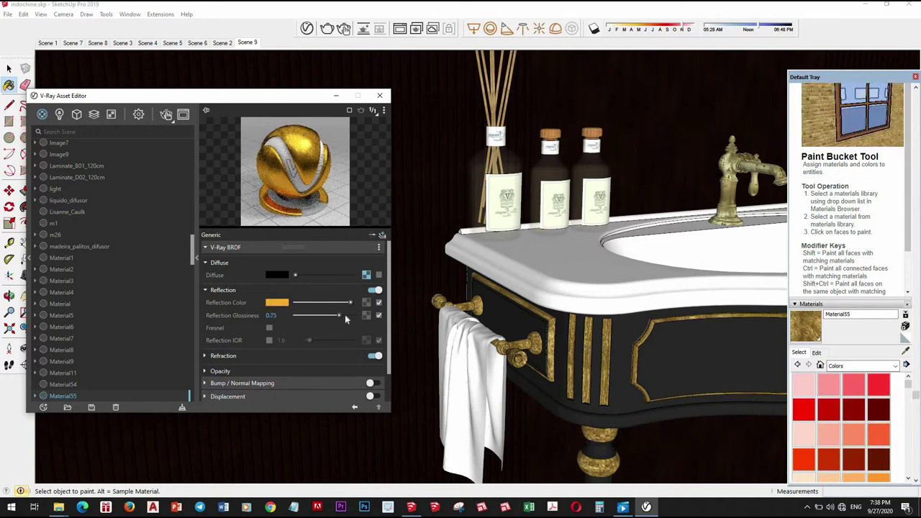
{"action": "left_click", "coordinate": [345, 317]}
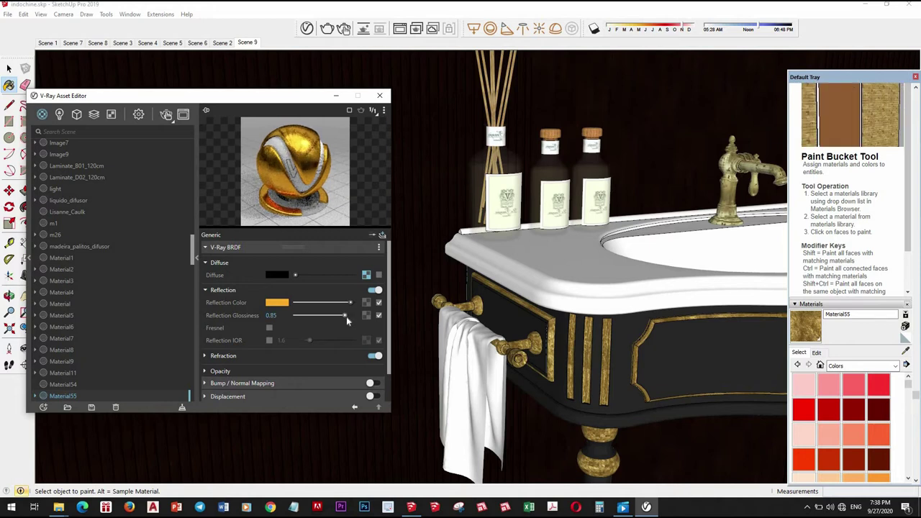
{"action": "left_click", "coordinate": [906, 352]}
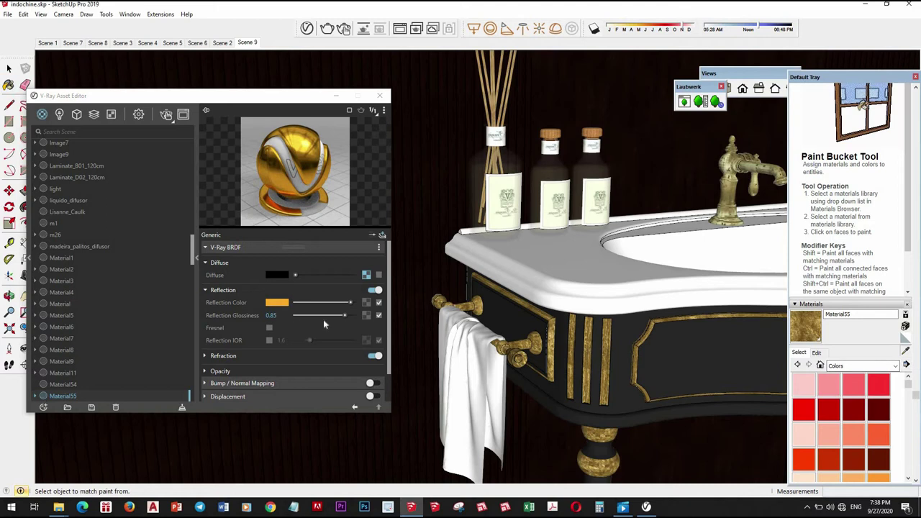
{"action": "left_click", "coordinate": [661, 357]}
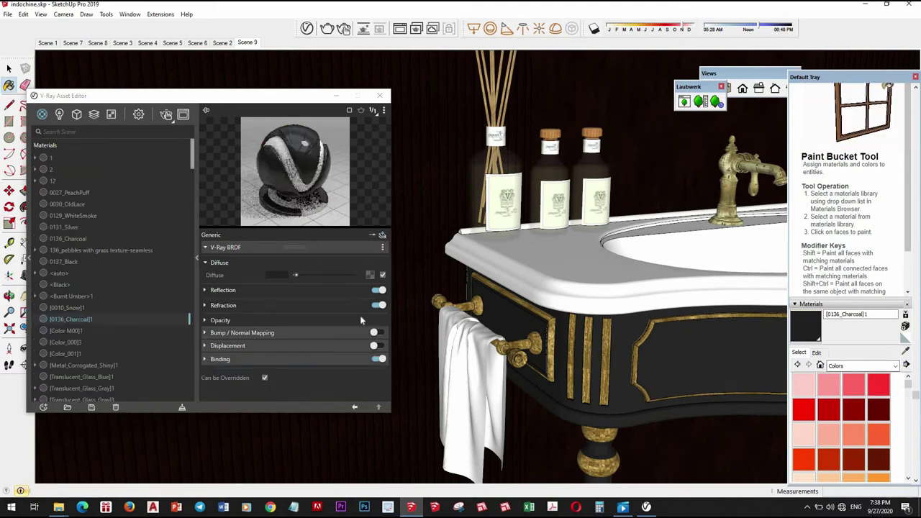
Step: Give the charcoal vanity material a brighter reflection colour and reflection glossiness 1
{"action": "left_click", "coordinate": [265, 289]}
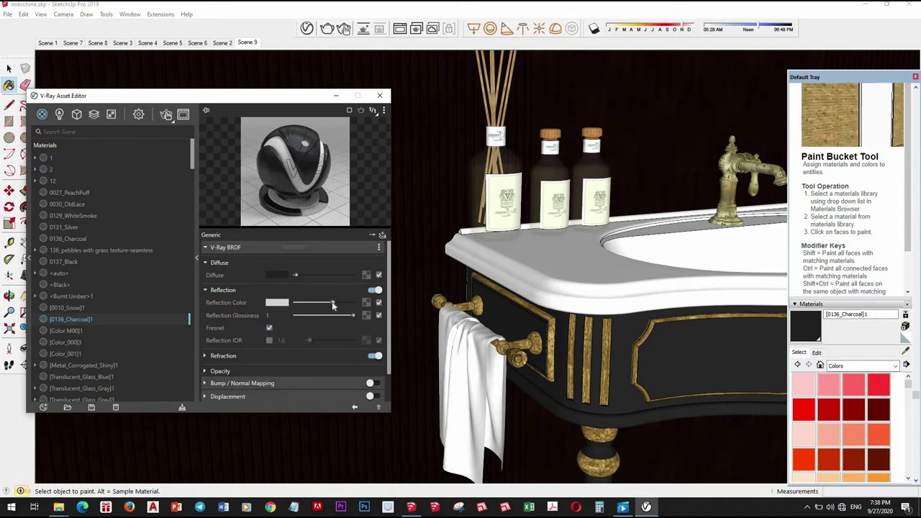
{"action": "left_click", "coordinate": [346, 315]}
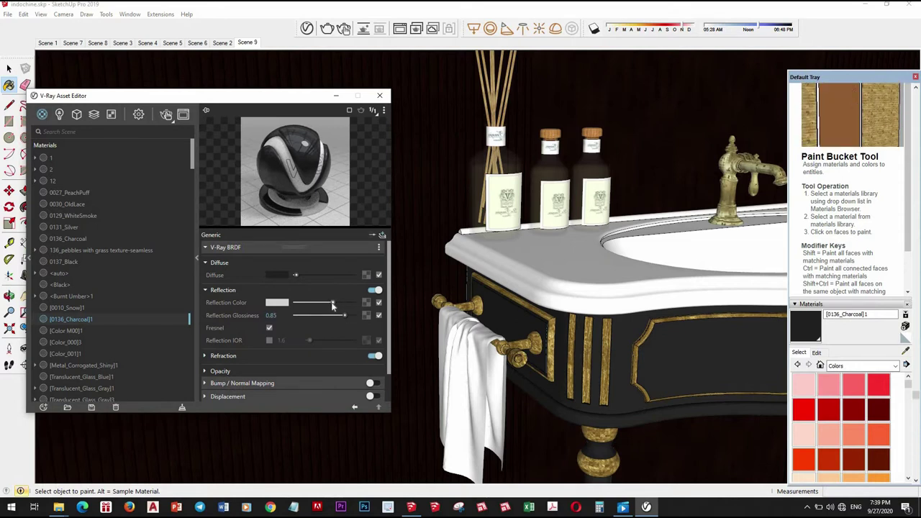
{"action": "left_click", "coordinate": [322, 303]}
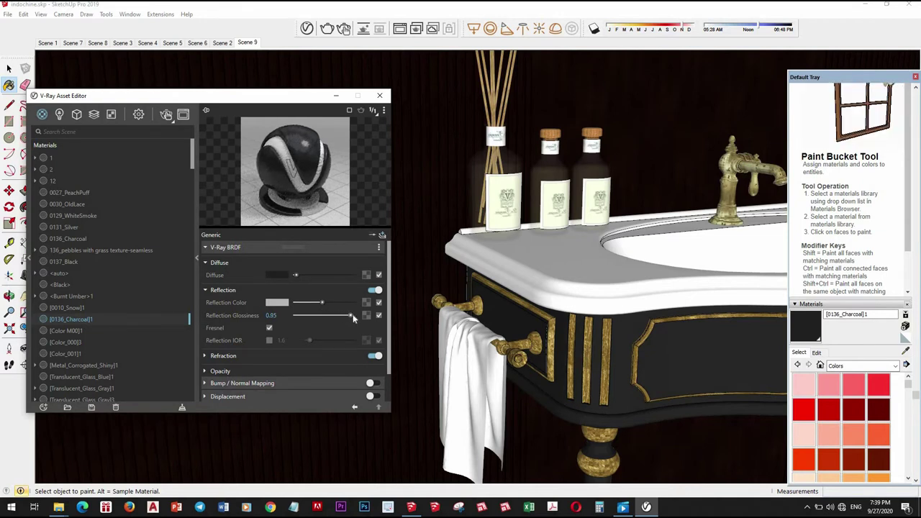
{"action": "left_click_drag", "start_coordinate": [344, 316], "coordinate": [353, 315]}
{"action": "left_click", "coordinate": [337, 302]}
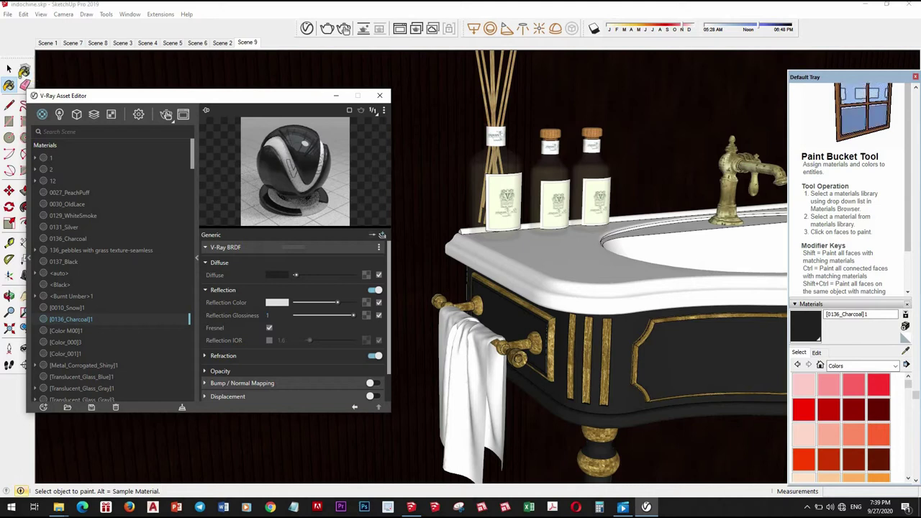
{"action": "key", "text": "space"}
Step: Sample the washstand's gold Material57 trim and show its reflection settings
{"action": "left_click", "coordinate": [906, 352]}
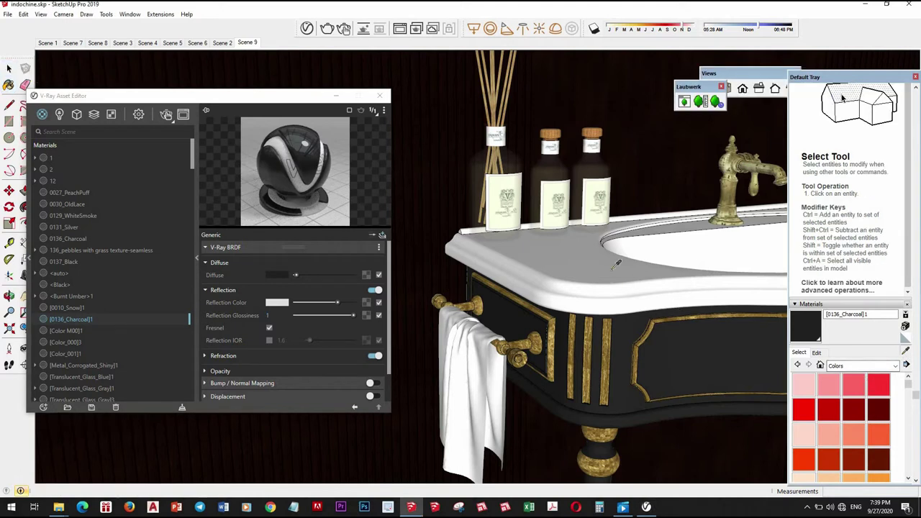
{"action": "left_click", "coordinate": [602, 250]}
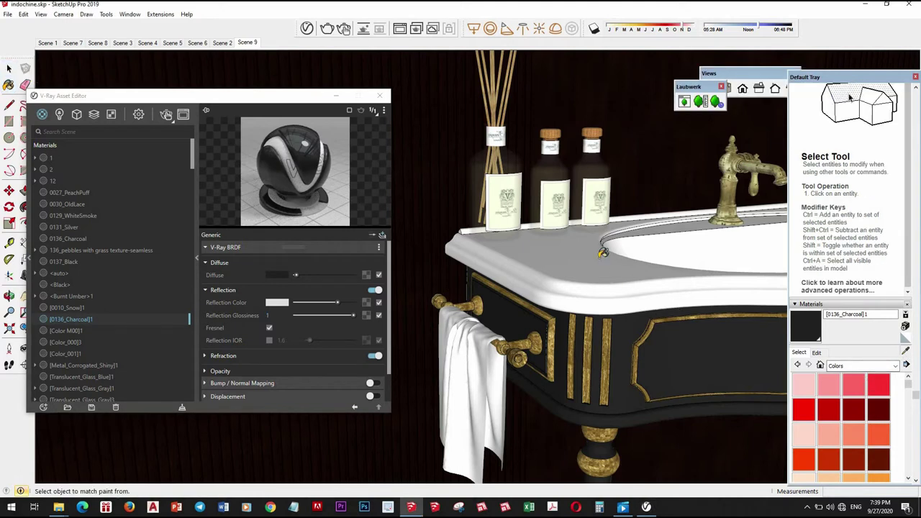
{"action": "left_click", "coordinate": [313, 292]}
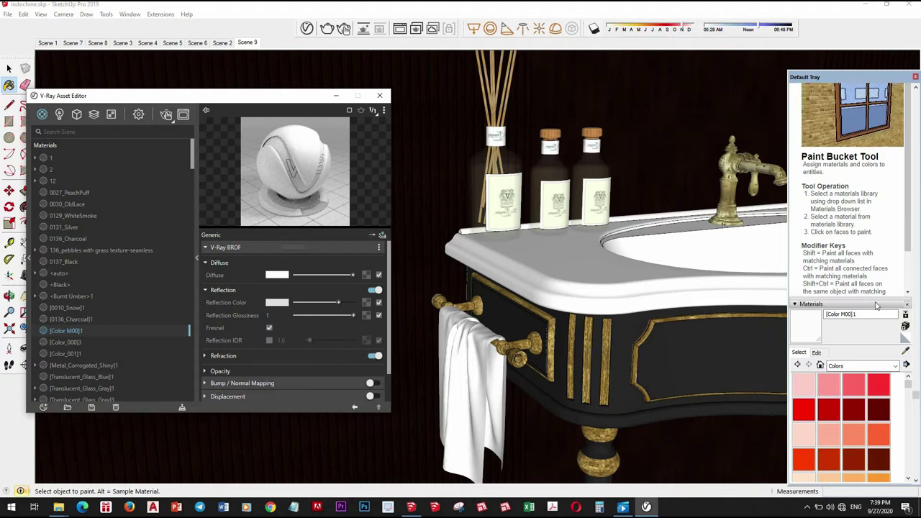
{"action": "left_click", "coordinate": [713, 190], "text": "alt"}
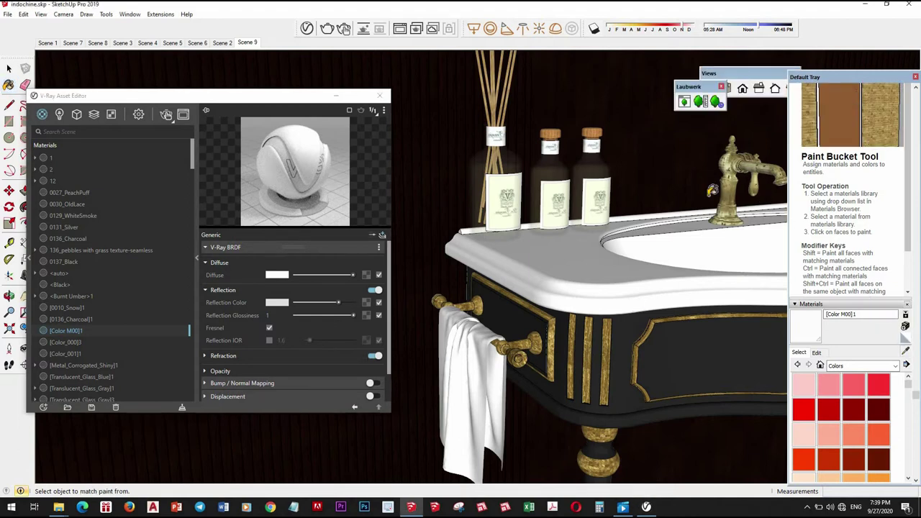
{"action": "left_click", "coordinate": [266, 292]}
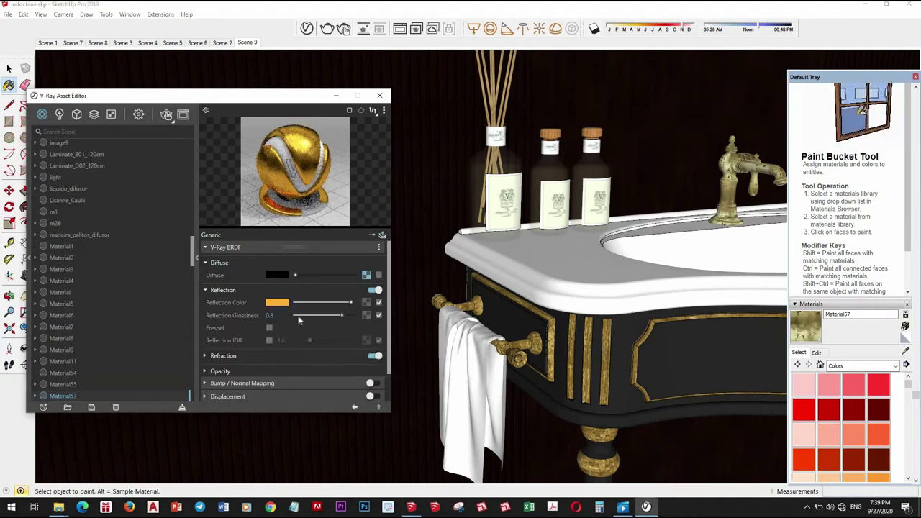
Step: Set Material57's reflection IOR to 2, then sample the Laminate_B01_120cm wall material
{"action": "left_click", "coordinate": [269, 341]}
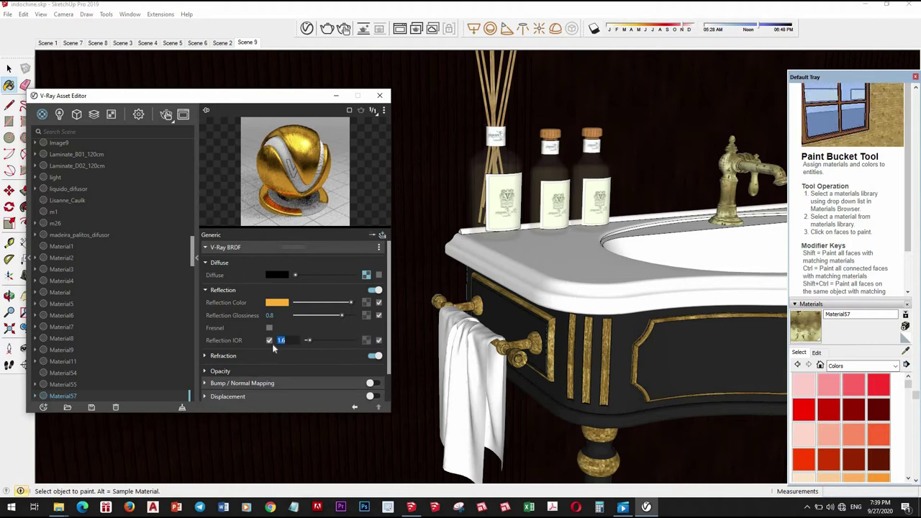
{"action": "type", "text": "2"}
{"action": "key", "text": "Return"}
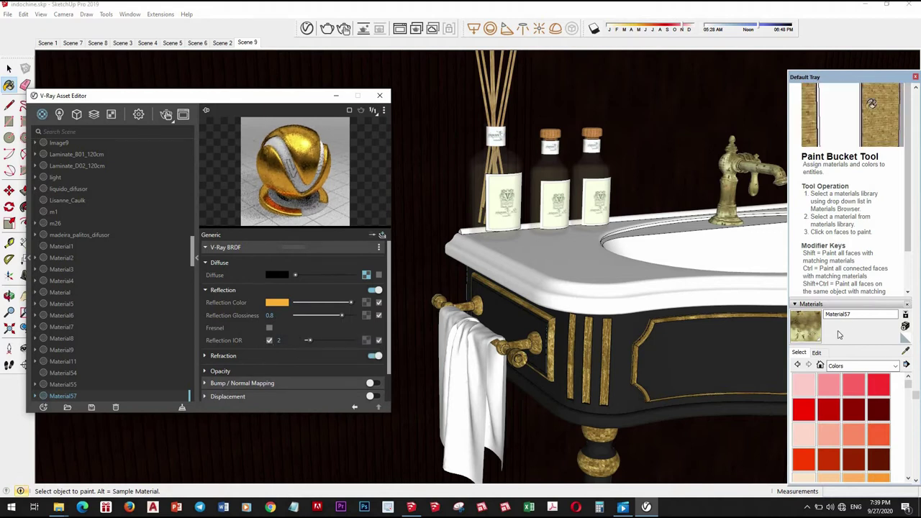
{"action": "left_click", "coordinate": [906, 353]}
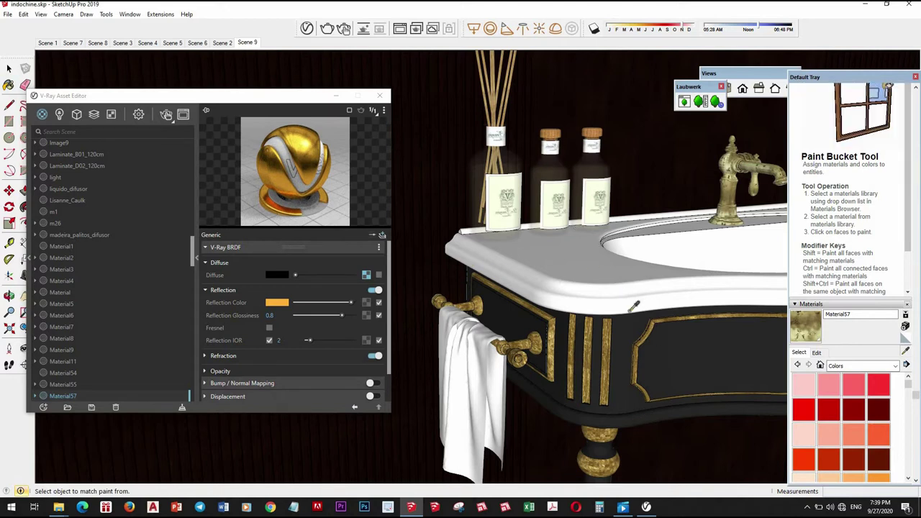
{"action": "scroll", "coordinate": [607, 347], "scroll_direction": "down", "scroll_amount": 1}
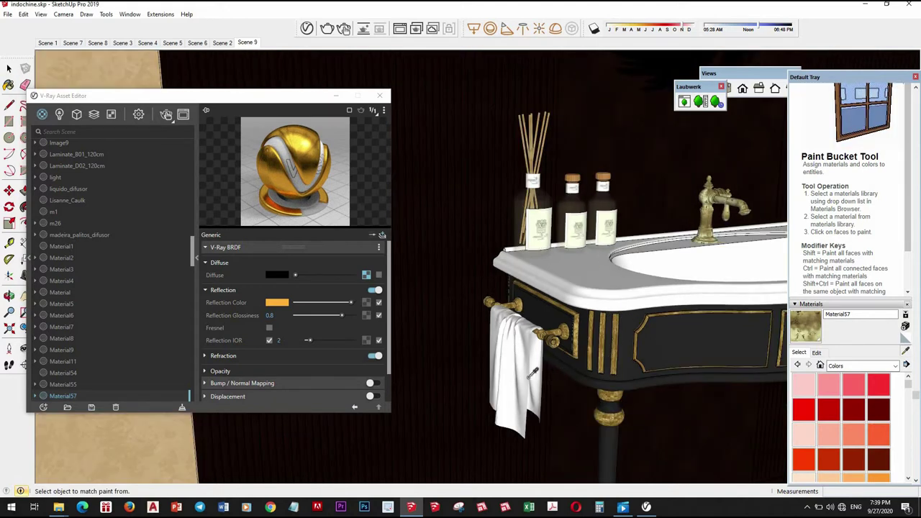
{"action": "middle_click_drag", "start_coordinate": [634, 398], "coordinate": [497, 267]}
{"action": "left_click", "coordinate": [501, 274]}
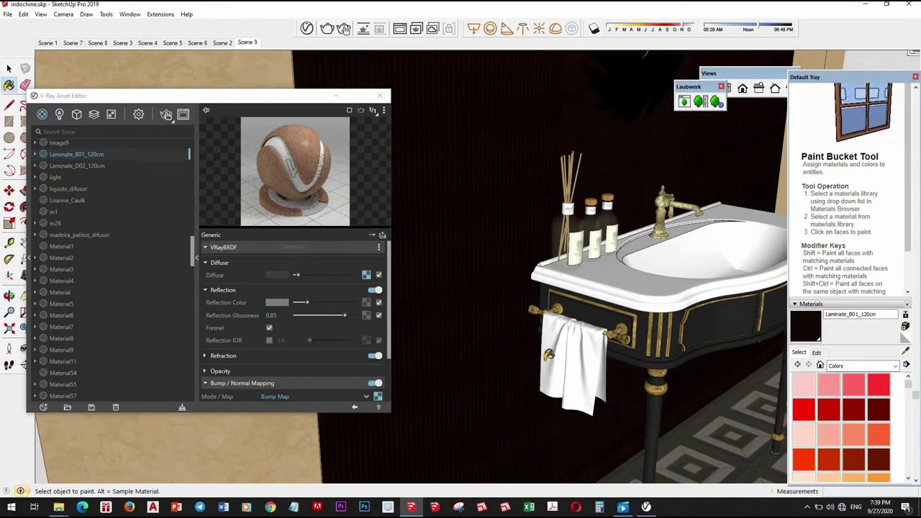
{"action": "scroll", "coordinate": [548, 357], "scroll_direction": "down", "scroll_amount": 1}
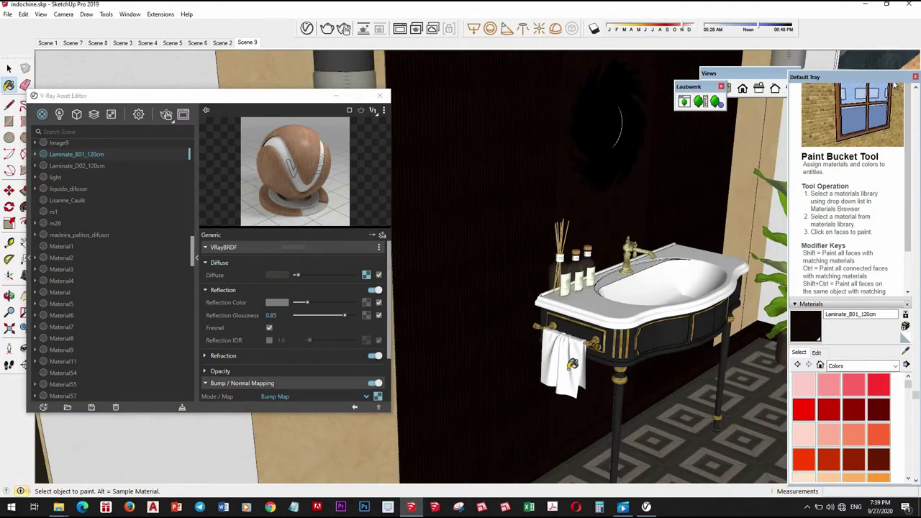
{"action": "scroll", "coordinate": [572, 363], "scroll_direction": "down", "scroll_amount": 1}
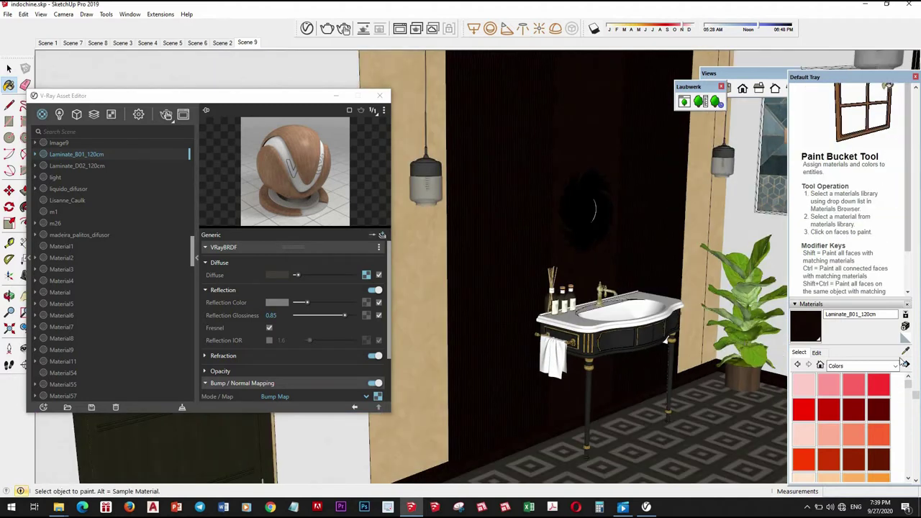
Step: Move the material editor aside and sample the door's m26 material
{"action": "left_click", "coordinate": [181, 437], "text": "alt"}
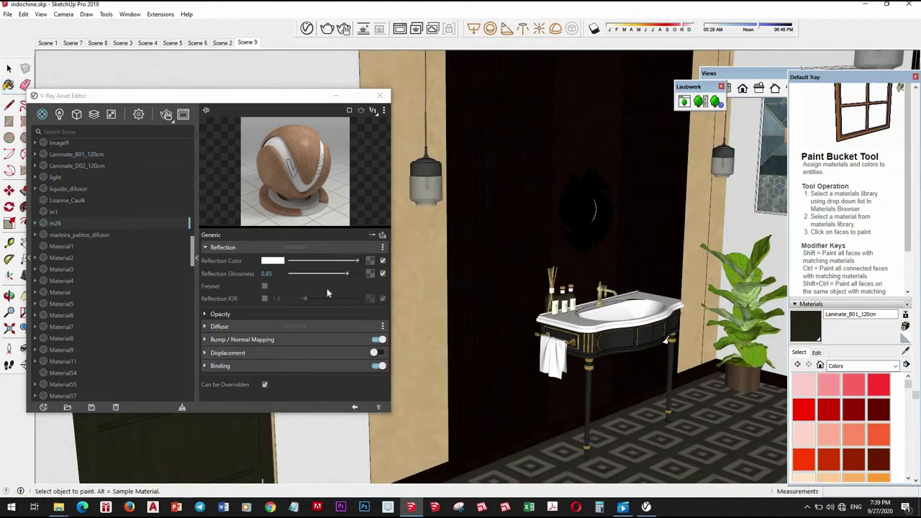
{"action": "left_click", "coordinate": [905, 349]}
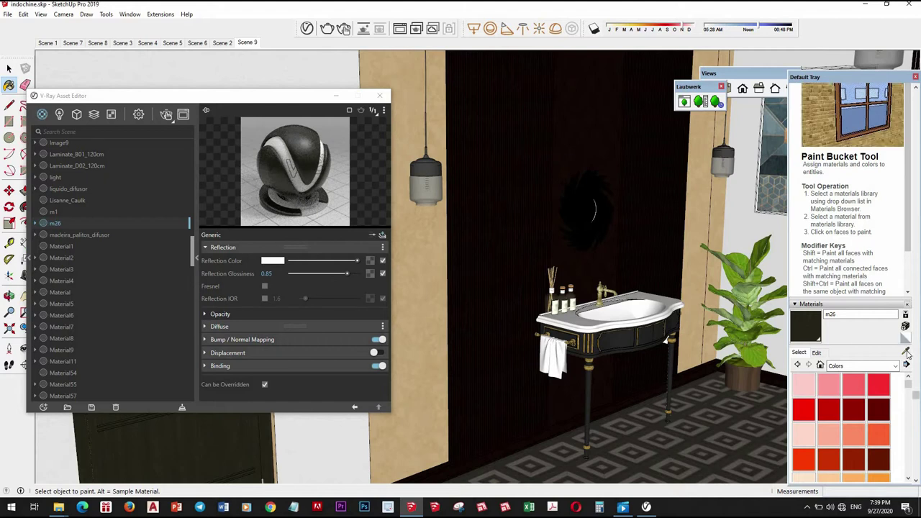
{"action": "left_click", "coordinate": [193, 442]}
{"action": "left_click_drag", "start_coordinate": [209, 95], "coordinate": [494, 75]}
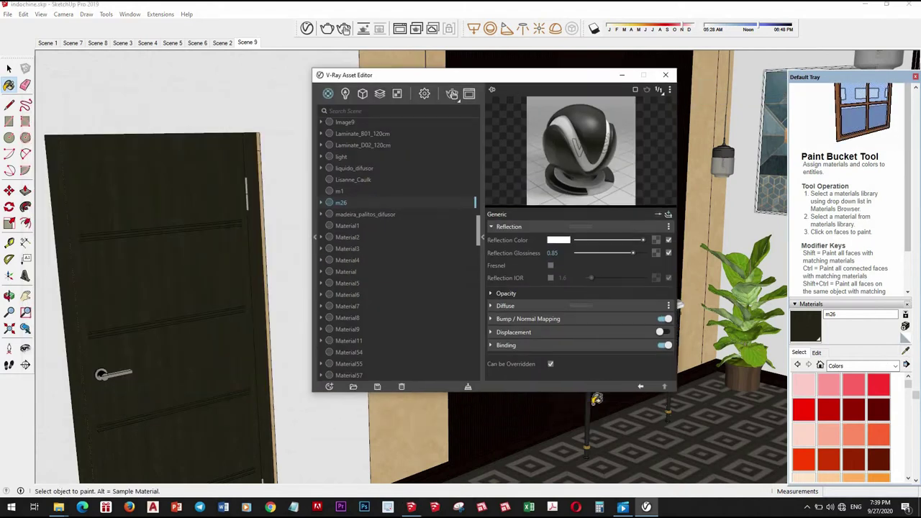
{"action": "key", "text": "alt"}
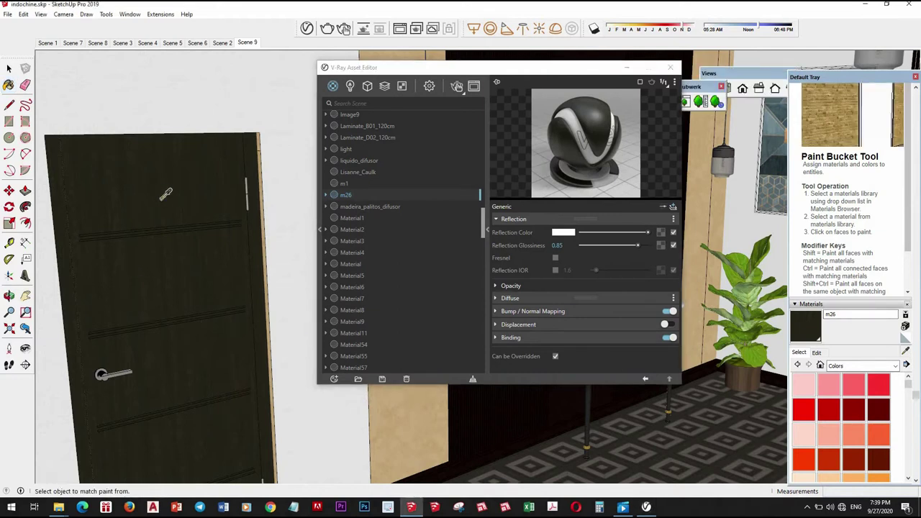
{"action": "left_click", "coordinate": [739, 425], "text": "alt"}
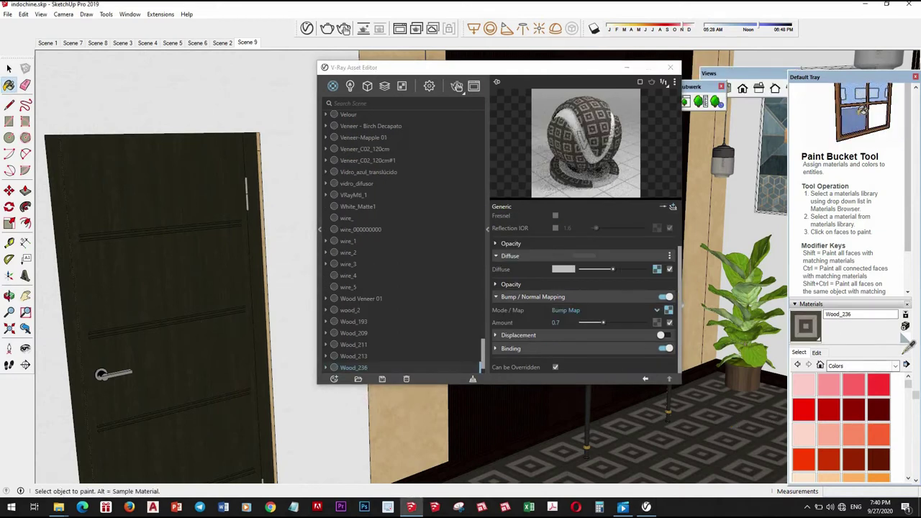
{"action": "left_click", "coordinate": [200, 298], "text": "alt"}
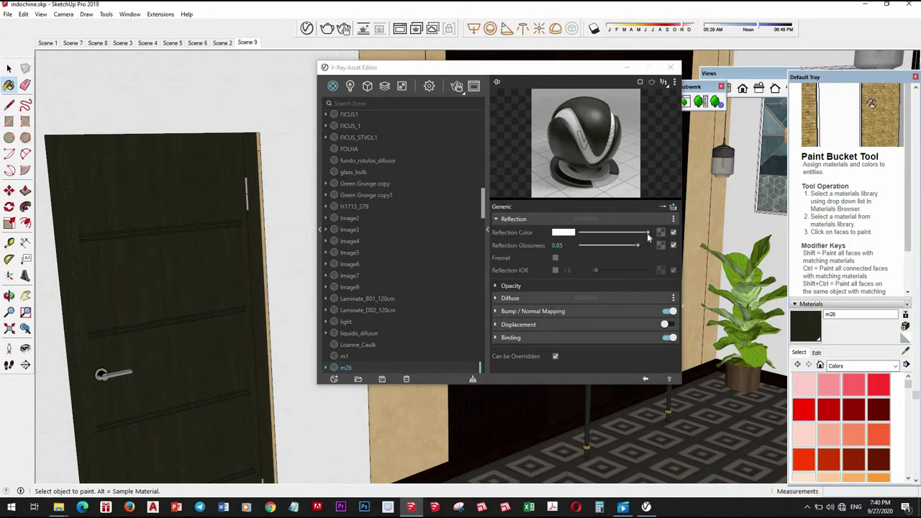
Step: Dim m26's reflection colour from white to light grey and adjust its glossiness
{"action": "left_click_drag", "start_coordinate": [648, 233], "coordinate": [625, 234]}
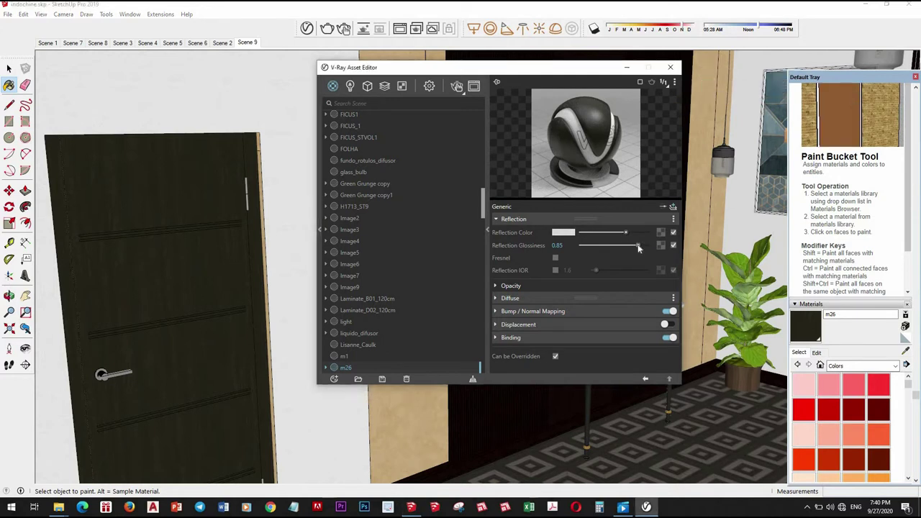
{"action": "left_click", "coordinate": [643, 245]}
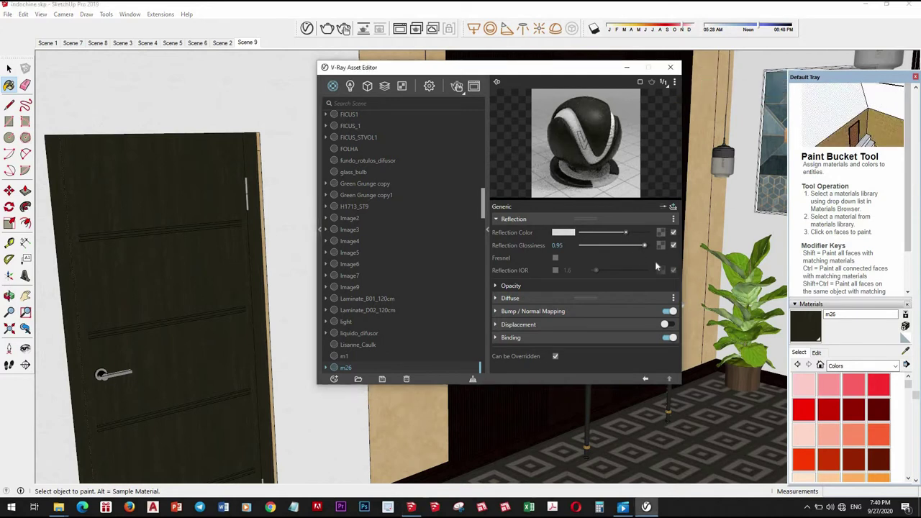
{"action": "left_click", "coordinate": [631, 232]}
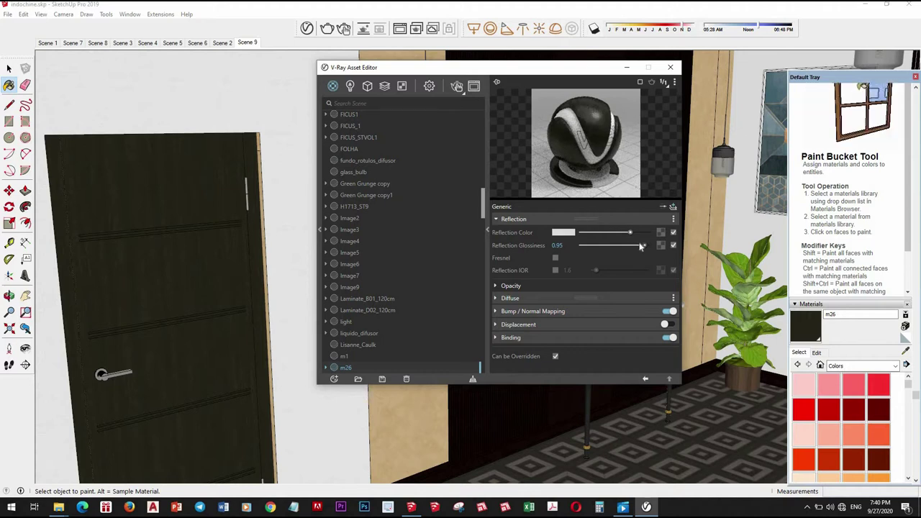
{"action": "left_click", "coordinate": [906, 351]}
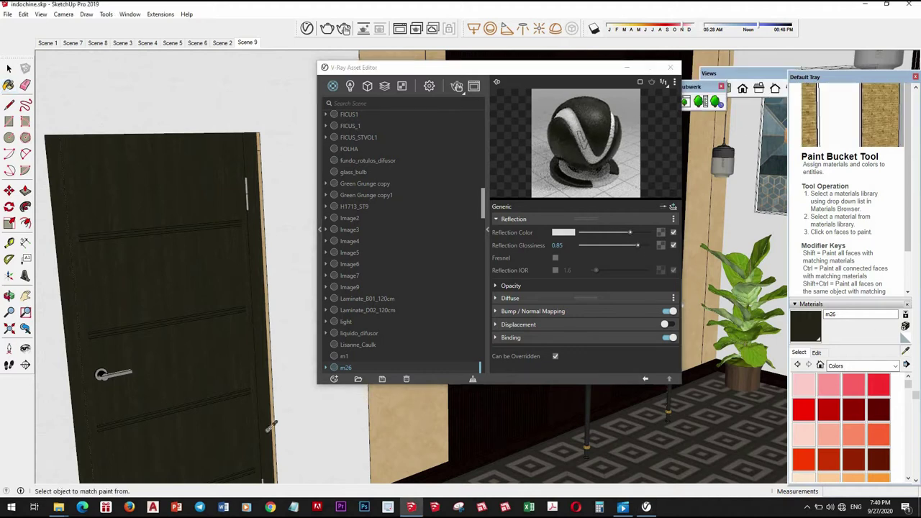
Step: Sample the door handle's st material, set its reflection IOR to 2, and orbit the room
{"action": "left_click", "coordinate": [116, 374]}
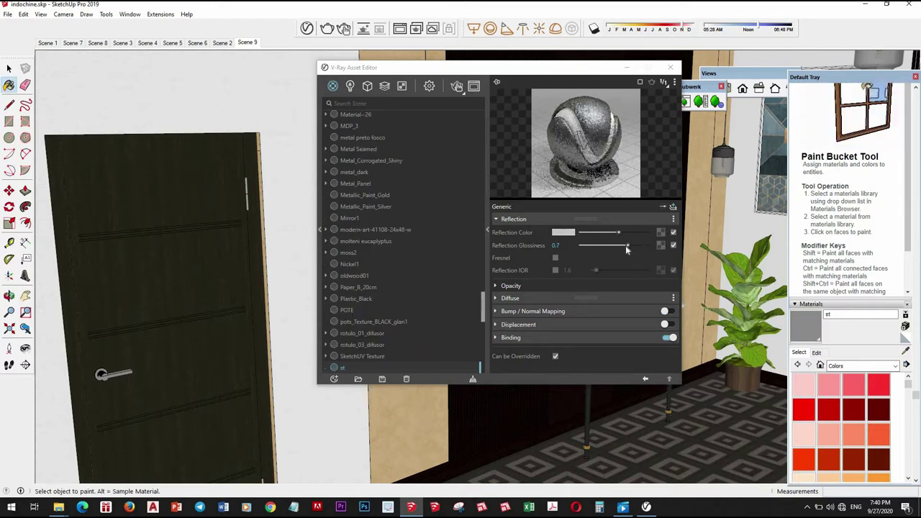
{"action": "left_click", "coordinate": [556, 271]}
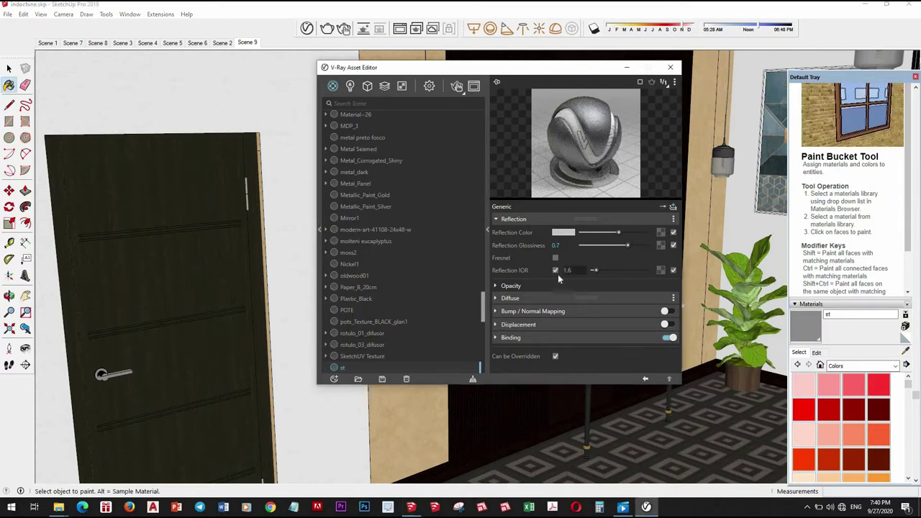
{"action": "type", "text": "2"}
{"action": "key", "text": "Return"}
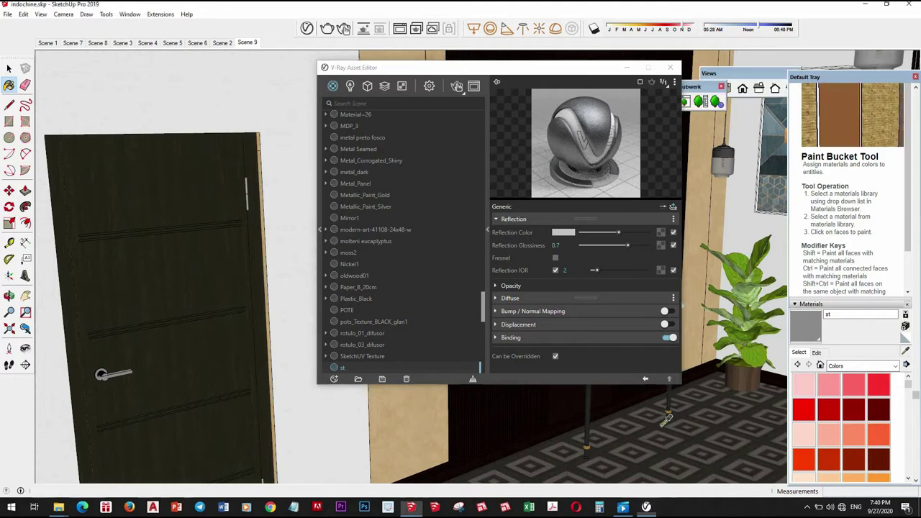
{"action": "scroll", "coordinate": [713, 423], "scroll_direction": "down", "scroll_amount": 2}
{"action": "middle_click_drag", "start_coordinate": [712, 423], "coordinate": [731, 390]}
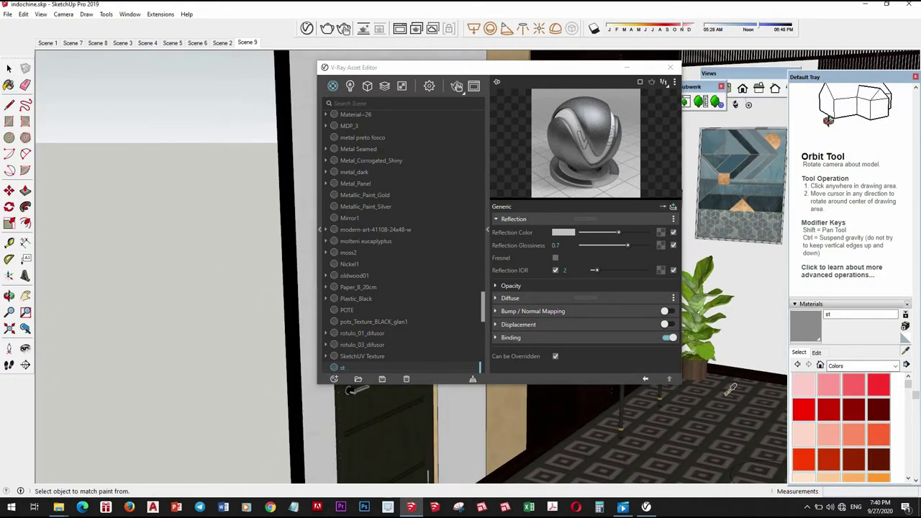
{"action": "mouse_move", "coordinate": [545, 477]}
{"action": "middle_mouse_down"}
{"action": "mouse_move", "coordinate": [595, 449]}
{"action": "mouse_move", "coordinate": [519, 425]}
{"action": "mouse_move", "coordinate": [612, 418]}
{"action": "middle_mouse_up"}
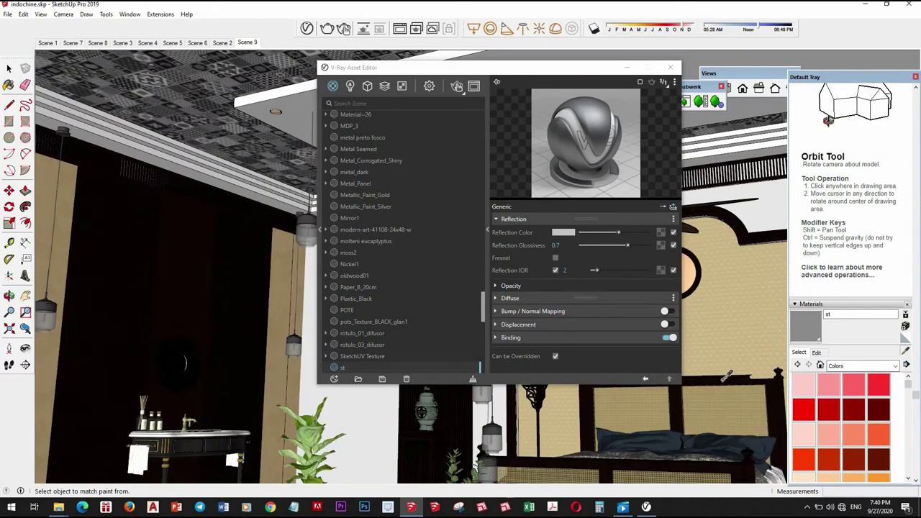
{"action": "middle_click_drag", "start_coordinate": [745, 347], "coordinate": [727, 376]}
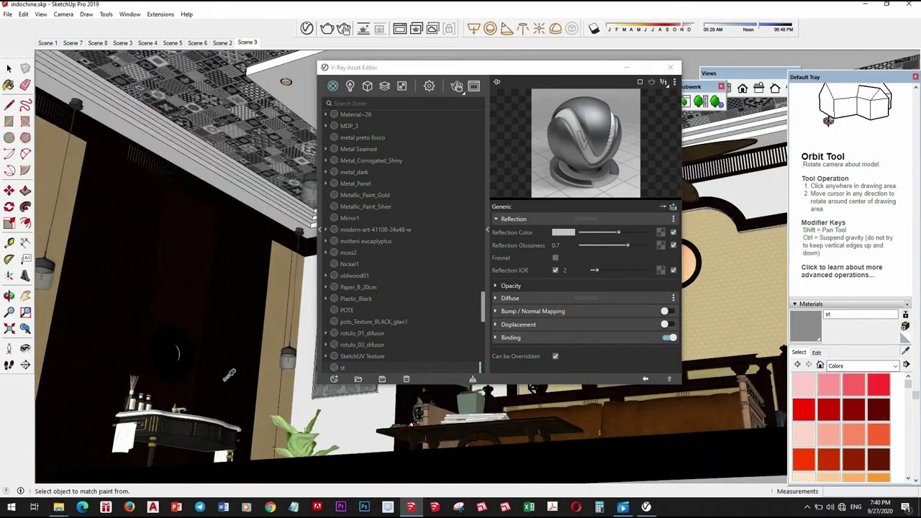
{"action": "mouse_move", "coordinate": [741, 324]}
{"action": "middle_mouse_down"}
{"action": "mouse_move", "coordinate": [306, 378]}
{"action": "mouse_move", "coordinate": [242, 373]}
{"action": "mouse_move", "coordinate": [196, 250]}
{"action": "mouse_move", "coordinate": [252, 140]}
{"action": "mouse_move", "coordinate": [249, 222]}
{"action": "mouse_move", "coordinate": [230, 157]}
{"action": "middle_mouse_up"}
{"action": "key", "text": "space"}
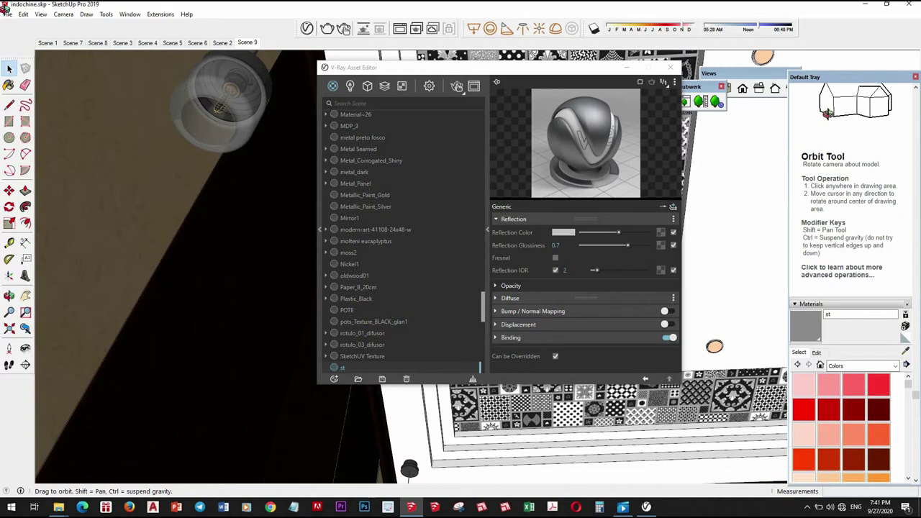
Step: Return to selection and orbit the view toward the wood wall panel
{"action": "left_click", "coordinate": [9, 68]}
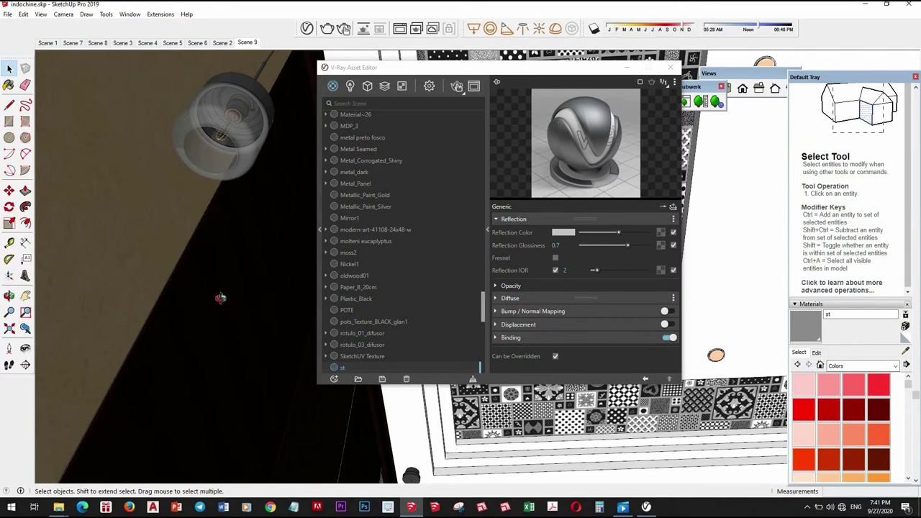
{"action": "mouse_move", "coordinate": [221, 298]}
{"action": "middle_mouse_down"}
{"action": "mouse_move", "coordinate": [195, 329]}
{"action": "mouse_move", "coordinate": [166, 321]}
{"action": "mouse_move", "coordinate": [169, 332]}
{"action": "middle_mouse_up"}
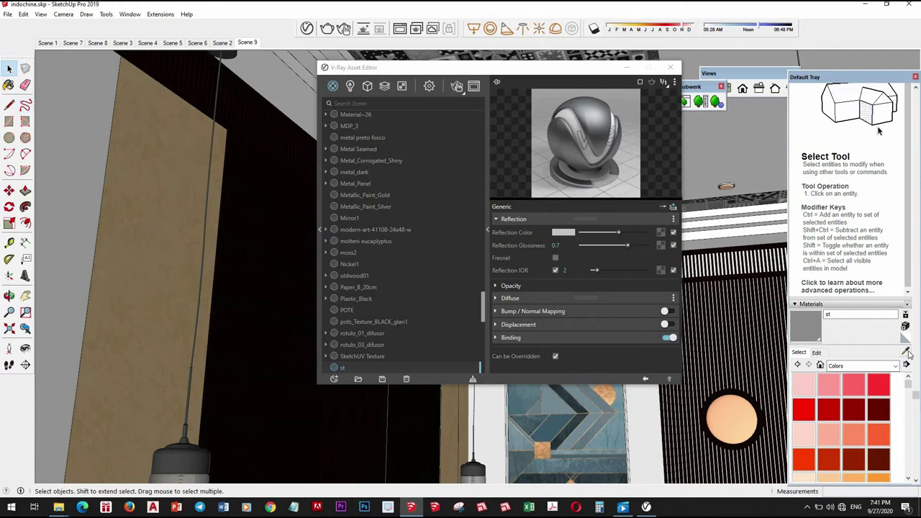
Step: Give the Image7 wood panel a grey reflection, then sample the patterned panel's Material8
{"action": "left_click", "coordinate": [905, 351]}
{"action": "left_click", "coordinate": [167, 303]}
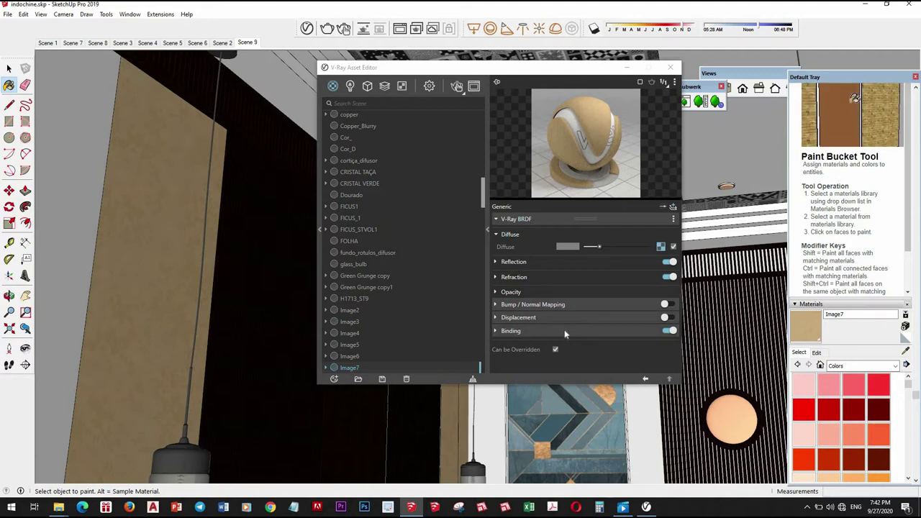
{"action": "left_click", "coordinate": [600, 262]}
{"action": "left_click", "coordinate": [592, 275]}
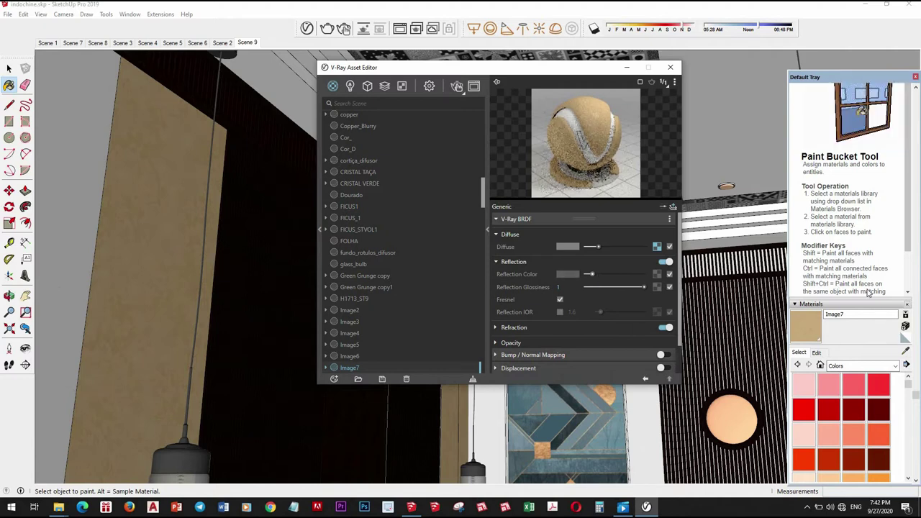
{"action": "left_click", "coordinate": [906, 351]}
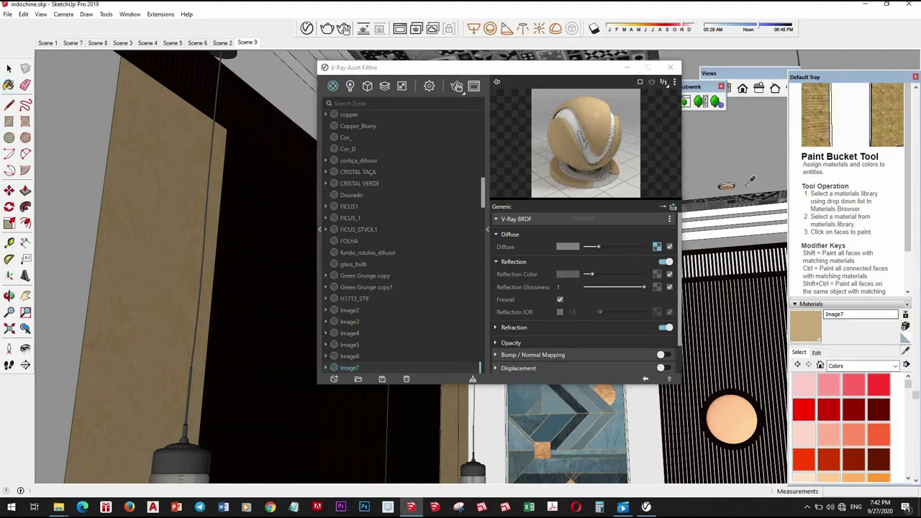
{"action": "left_click", "coordinate": [609, 437]}
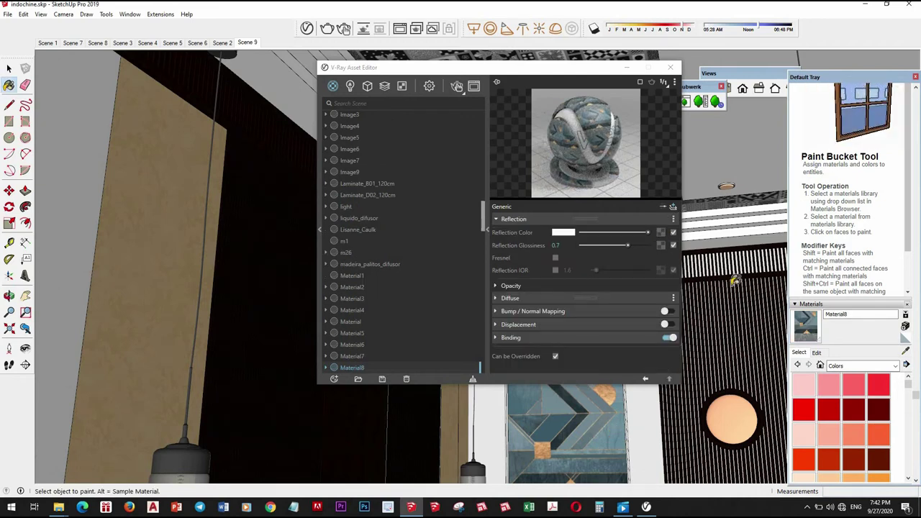
Step: Lower Material8's reflection colour from white to light grey and set glossiness to 0.85
{"action": "left_click", "coordinate": [545, 298]}
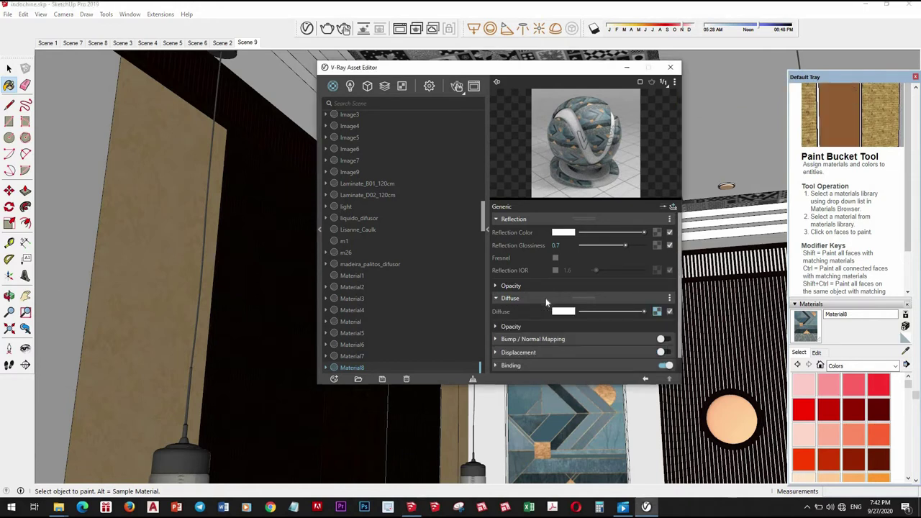
{"action": "left_click", "coordinate": [546, 298]}
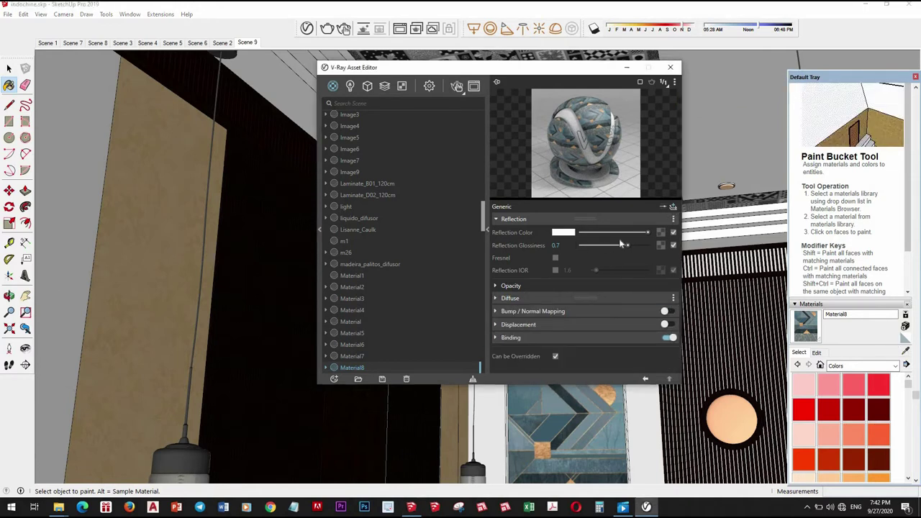
{"action": "mouse_move", "coordinate": [645, 231]}
{"action": "left_mouse_down"}
{"action": "mouse_move", "coordinate": [626, 234]}
{"action": "mouse_move", "coordinate": [634, 245]}
{"action": "left_mouse_up"}
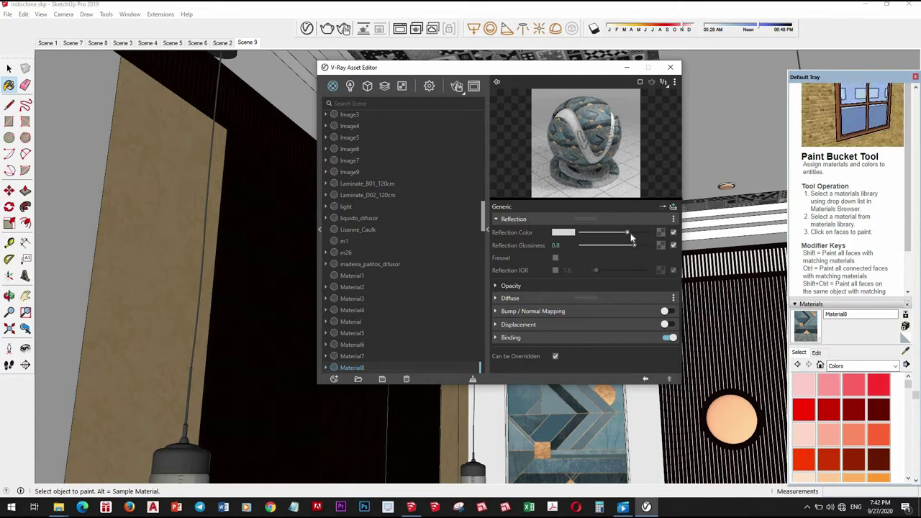
{"action": "left_click", "coordinate": [637, 245]}
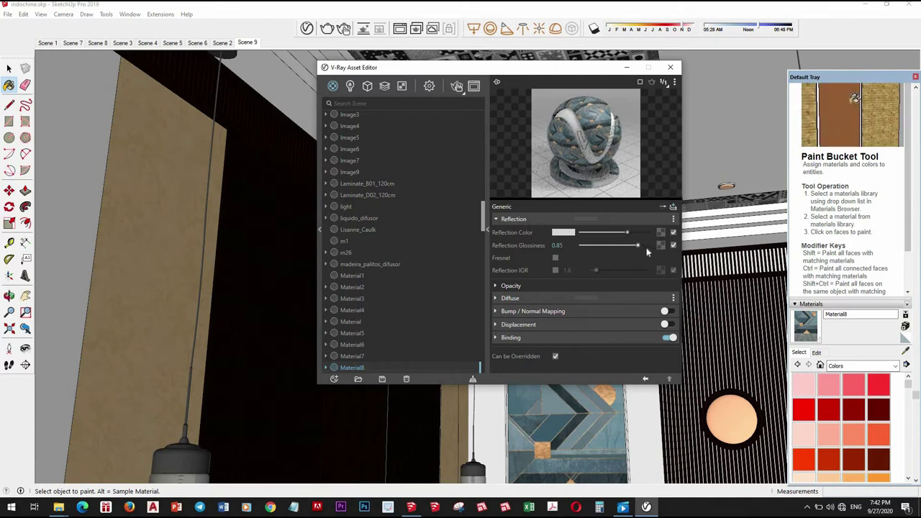
{"action": "left_click", "coordinate": [896, 351]}
Step: Orbit and zoom in close around the glass pendant lamp and its bulb
{"action": "mouse_move", "coordinate": [748, 384]}
{"action": "middle_mouse_down"}
{"action": "mouse_move", "coordinate": [541, 424]}
{"action": "mouse_move", "coordinate": [533, 439]}
{"action": "middle_mouse_up"}
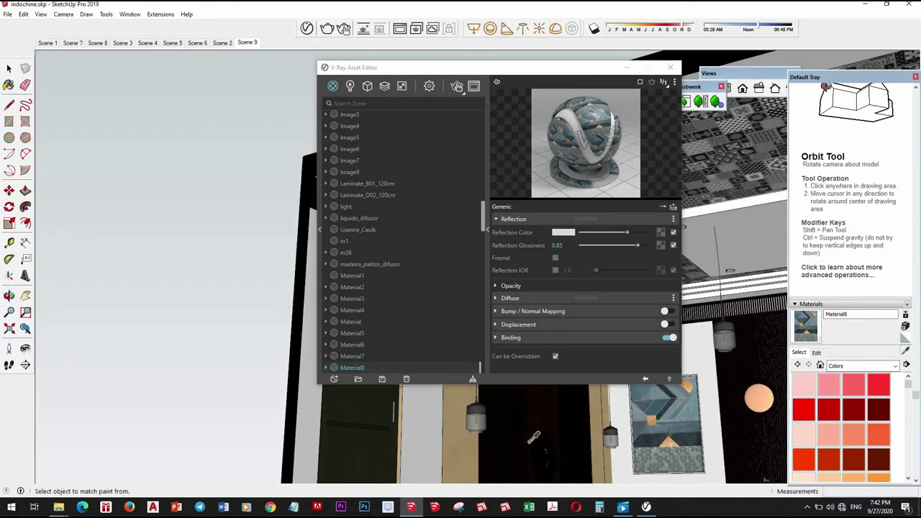
{"action": "scroll", "coordinate": [481, 410], "scroll_direction": "up", "scroll_amount": 2}
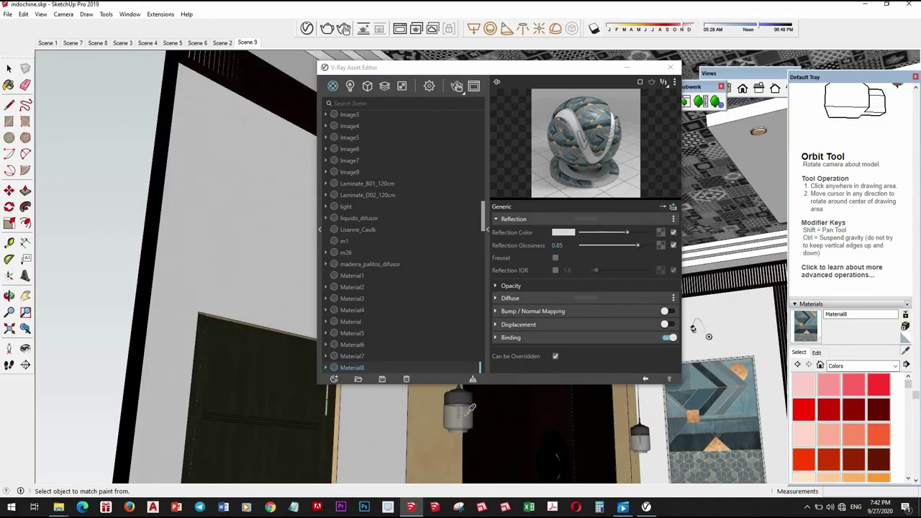
{"action": "scroll", "coordinate": [468, 411], "scroll_direction": "up", "scroll_amount": 1}
{"action": "scroll", "coordinate": [475, 410], "scroll_direction": "up", "scroll_amount": 1}
{"action": "scroll", "coordinate": [490, 411], "scroll_direction": "up", "scroll_amount": 1}
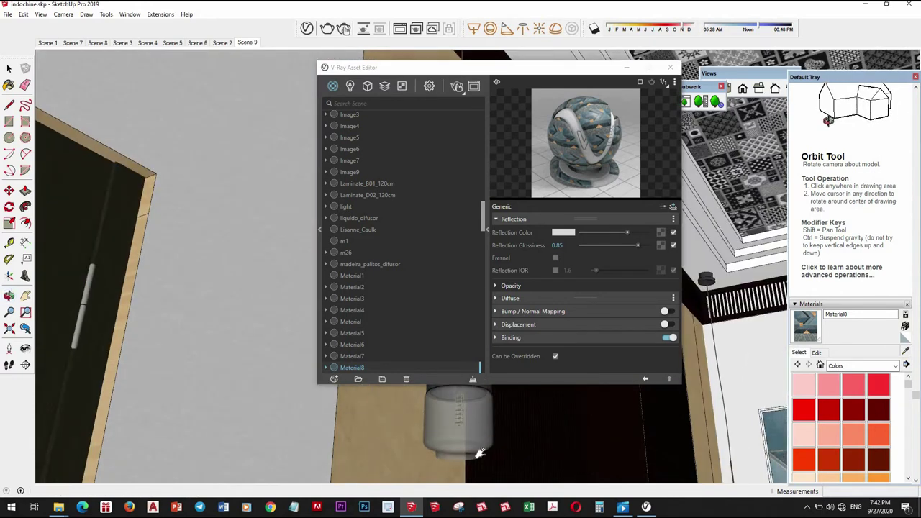
{"action": "scroll", "coordinate": [509, 412], "scroll_direction": "up", "scroll_amount": 1}
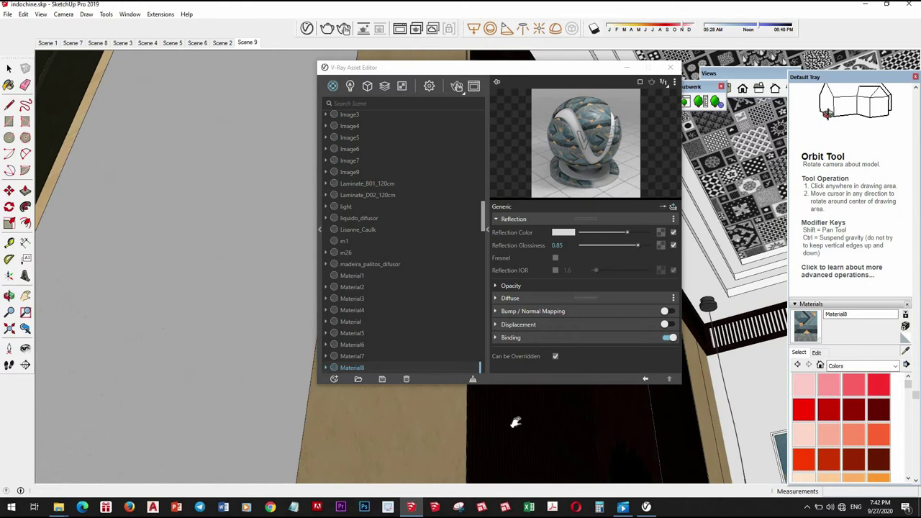
{"action": "middle_click_drag", "start_coordinate": [510, 412], "coordinate": [210, 256]}
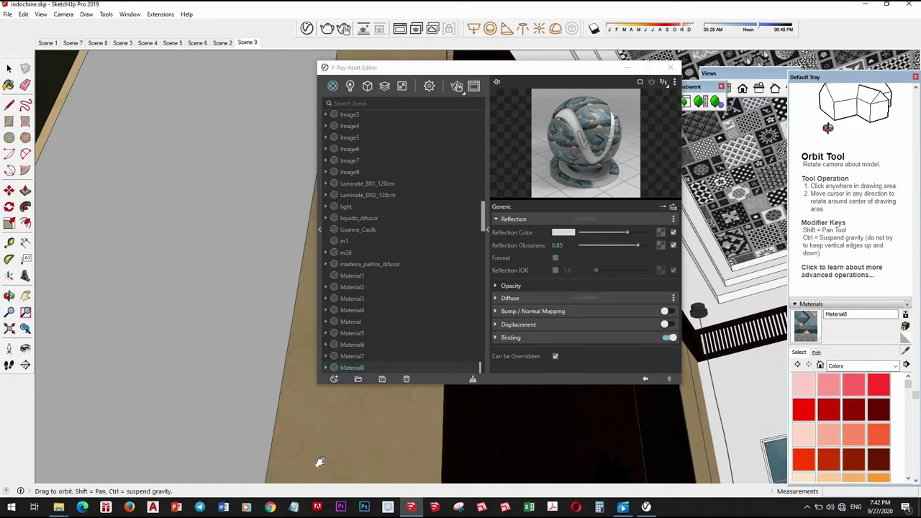
{"action": "scroll", "coordinate": [261, 269], "scroll_direction": "up", "scroll_amount": 2}
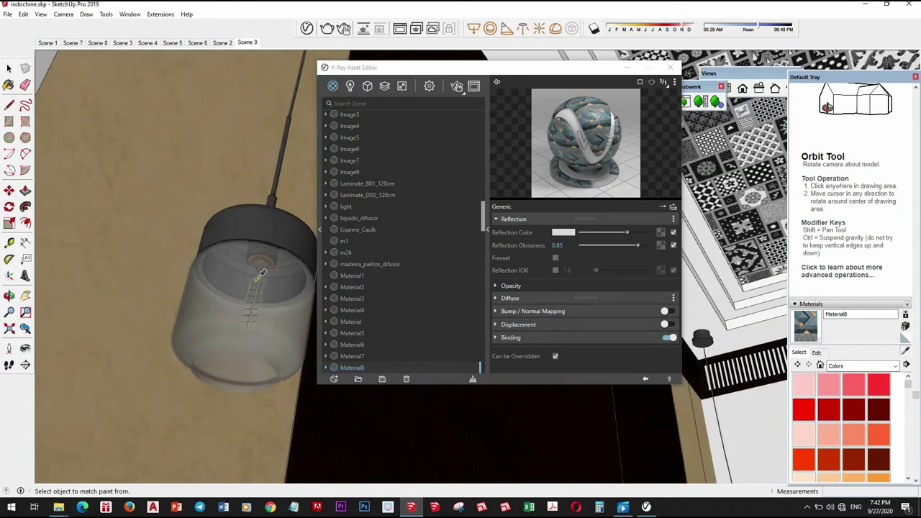
{"action": "scroll", "coordinate": [261, 272], "scroll_direction": "up", "scroll_amount": 1}
{"action": "mouse_move", "coordinate": [259, 273]}
{"action": "middle_mouse_down"}
{"action": "mouse_move", "coordinate": [211, 223]}
{"action": "mouse_move", "coordinate": [277, 216]}
{"action": "mouse_move", "coordinate": [287, 263]}
{"action": "mouse_move", "coordinate": [237, 238]}
{"action": "middle_mouse_up"}
Step: Return to the Select tool and orbit back out from the lamp
{"action": "left_click", "coordinate": [10, 67]}
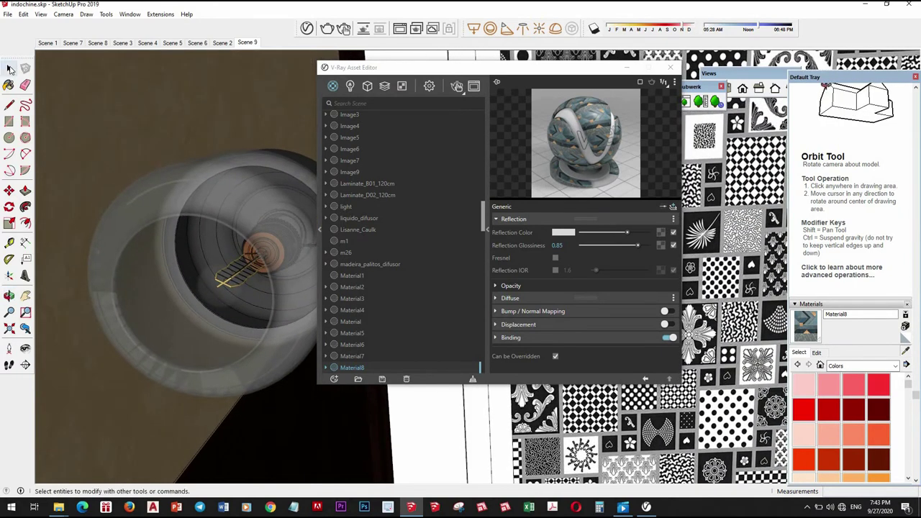
{"action": "middle_click_drag", "start_coordinate": [229, 282], "coordinate": [243, 284]}
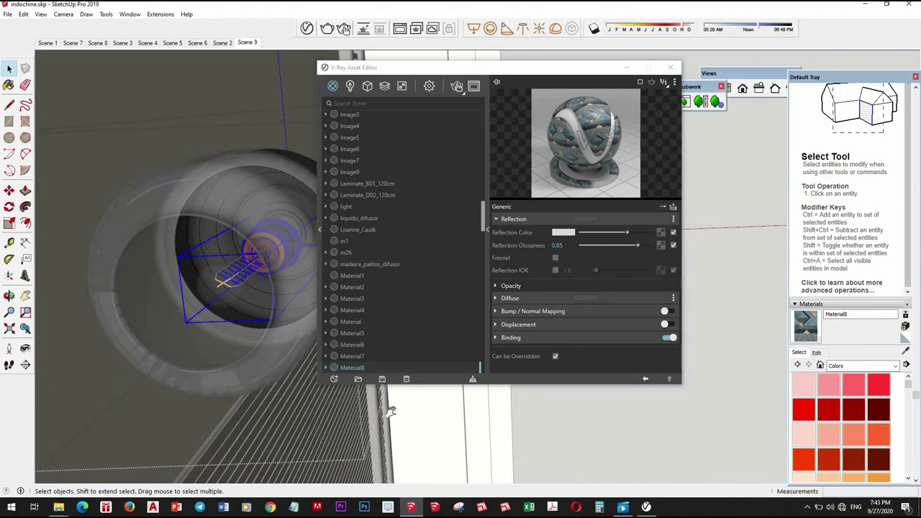
{"action": "mouse_move", "coordinate": [278, 322]}
{"action": "middle_mouse_down"}
{"action": "mouse_move", "coordinate": [192, 436]}
{"action": "mouse_move", "coordinate": [227, 256]}
{"action": "mouse_move", "coordinate": [189, 204]}
{"action": "mouse_move", "coordinate": [172, 309]}
{"action": "mouse_move", "coordinate": [238, 193]}
{"action": "mouse_move", "coordinate": [180, 288]}
{"action": "mouse_move", "coordinate": [144, 304]}
{"action": "mouse_move", "coordinate": [154, 291]}
{"action": "mouse_move", "coordinate": [85, 294]}
{"action": "mouse_move", "coordinate": [96, 263]}
{"action": "mouse_move", "coordinate": [94, 209]}
{"action": "mouse_move", "coordinate": [111, 214]}
{"action": "mouse_move", "coordinate": [108, 204]}
{"action": "mouse_move", "coordinate": [118, 235]}
{"action": "mouse_move", "coordinate": [137, 246]}
{"action": "middle_mouse_up"}
{"action": "scroll", "coordinate": [108, 204], "scroll_direction": "up", "scroll_amount": 2}
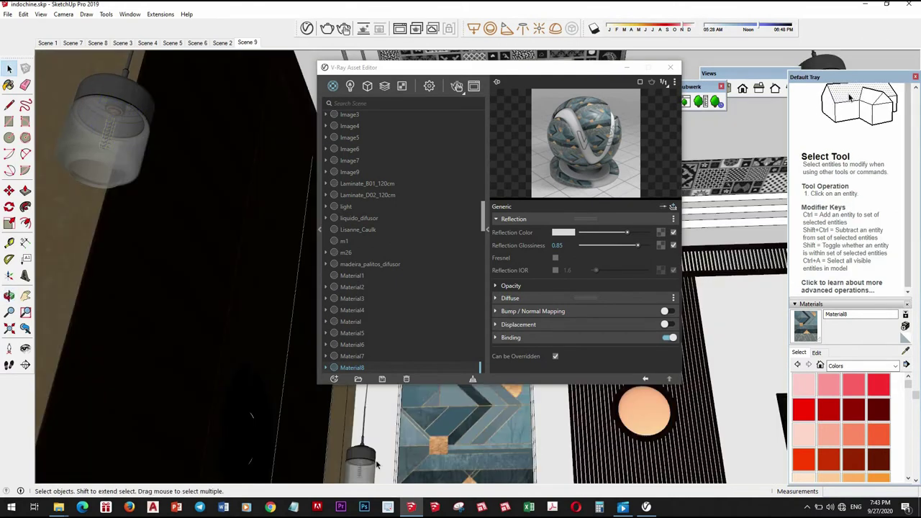
Step: Copy the glass pendant lamp with Move plus Ctrl and place the copy along the wall
{"action": "key", "text": "m"}
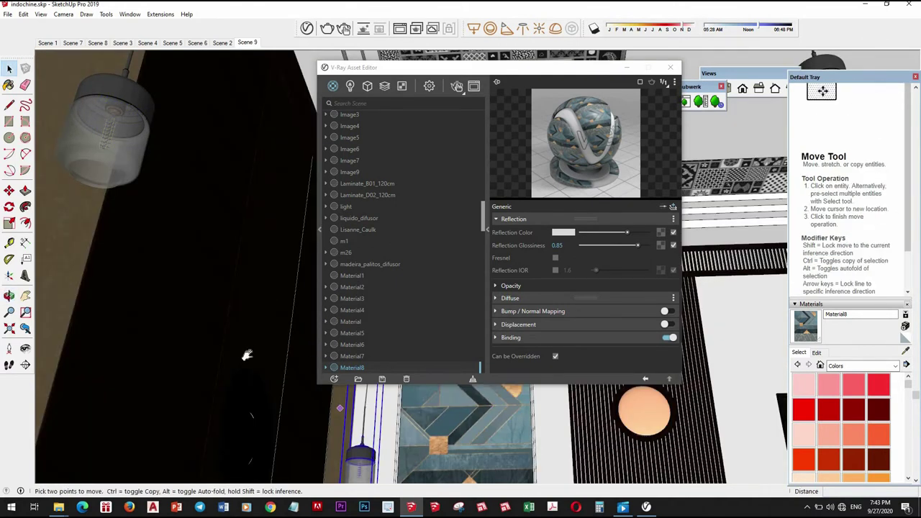
{"action": "middle_click_drag", "start_coordinate": [247, 354], "coordinate": [238, 307]}
{"action": "scroll", "coordinate": [298, 142], "scroll_direction": "down", "scroll_amount": 2}
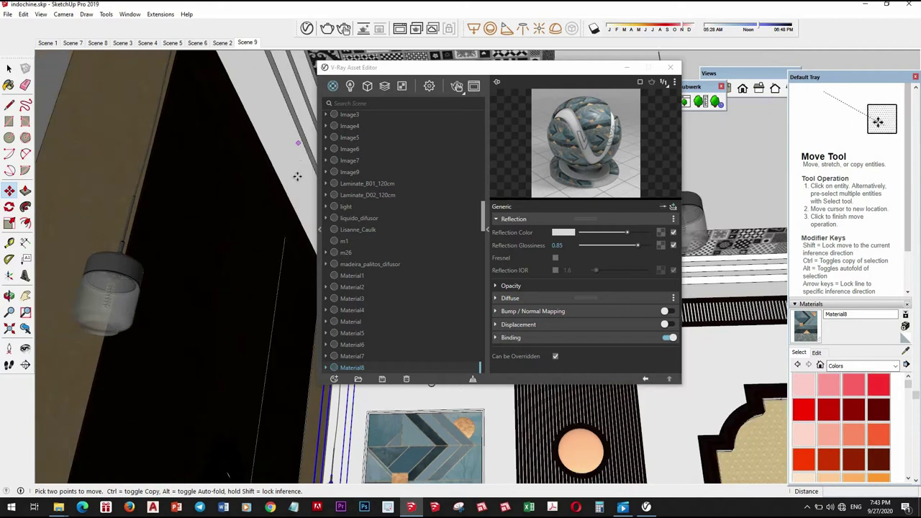
{"action": "left_click", "coordinate": [295, 174]}
{"action": "key", "text": "ctrl"}
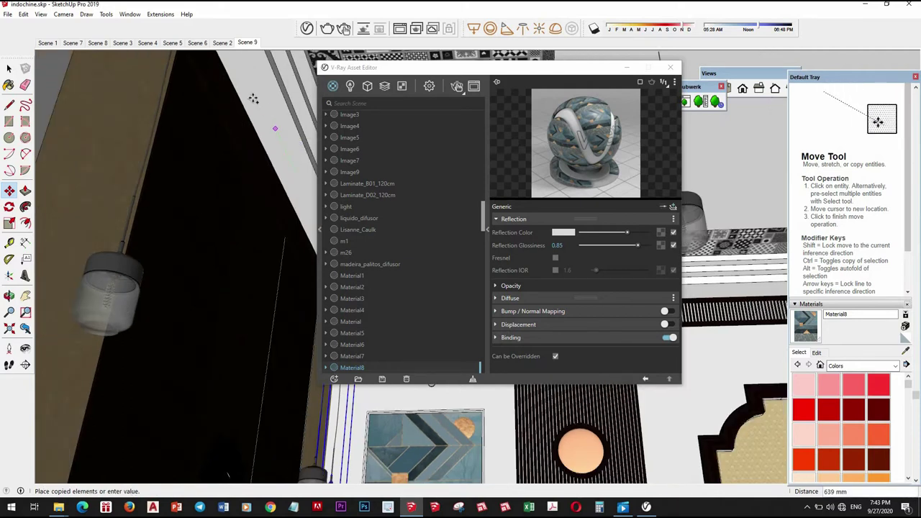
{"action": "mouse_move", "coordinate": [246, 85]}
{"action": "middle_mouse_down"}
{"action": "mouse_move", "coordinate": [236, 123]}
{"action": "mouse_move", "coordinate": [205, 69]}
{"action": "middle_mouse_up"}
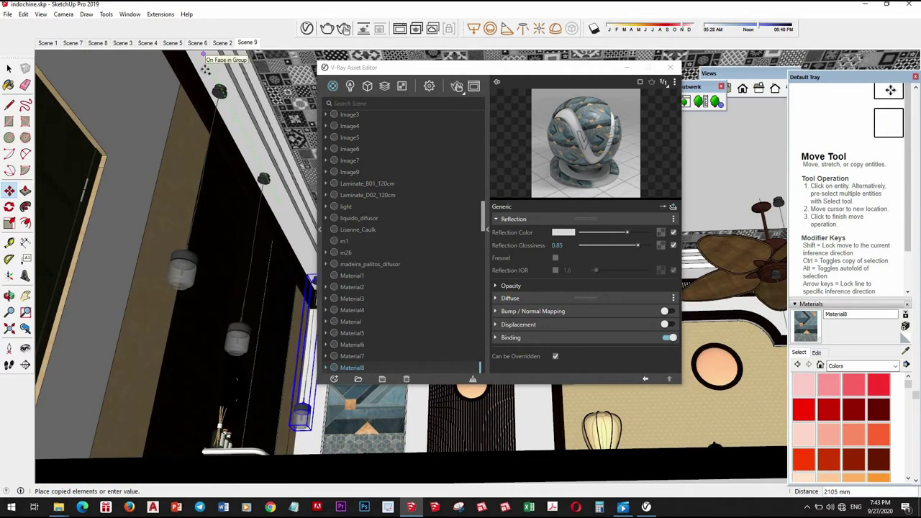
{"action": "left_click", "coordinate": [213, 324]}
{"action": "key", "text": "space"}
Step: Orbit to check the placed lamp, then open the lamp group for editing
{"action": "mouse_move", "coordinate": [213, 325]}
{"action": "middle_mouse_down"}
{"action": "mouse_move", "coordinate": [205, 217]}
{"action": "mouse_move", "coordinate": [218, 181]}
{"action": "middle_mouse_up"}
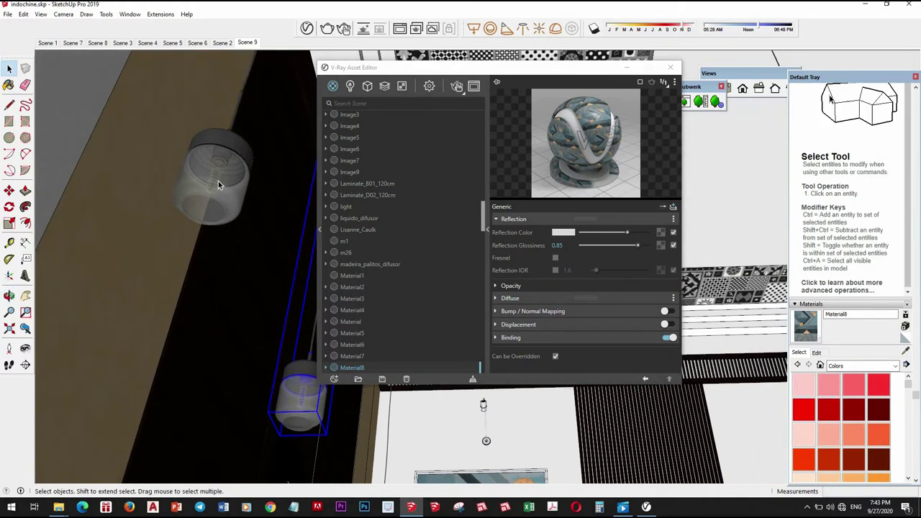
{"action": "middle_click_drag", "start_coordinate": [208, 211], "coordinate": [212, 199]}
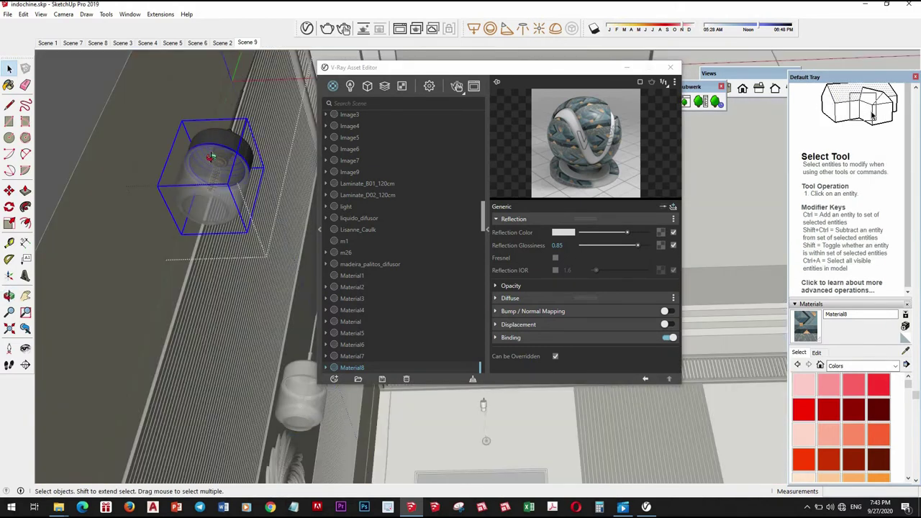
{"action": "mouse_move", "coordinate": [211, 157]}
{"action": "middle_mouse_down"}
{"action": "mouse_move", "coordinate": [210, 172]}
{"action": "mouse_move", "coordinate": [234, 124]}
{"action": "middle_mouse_up"}
{"action": "double_click", "coordinate": [233, 124]}
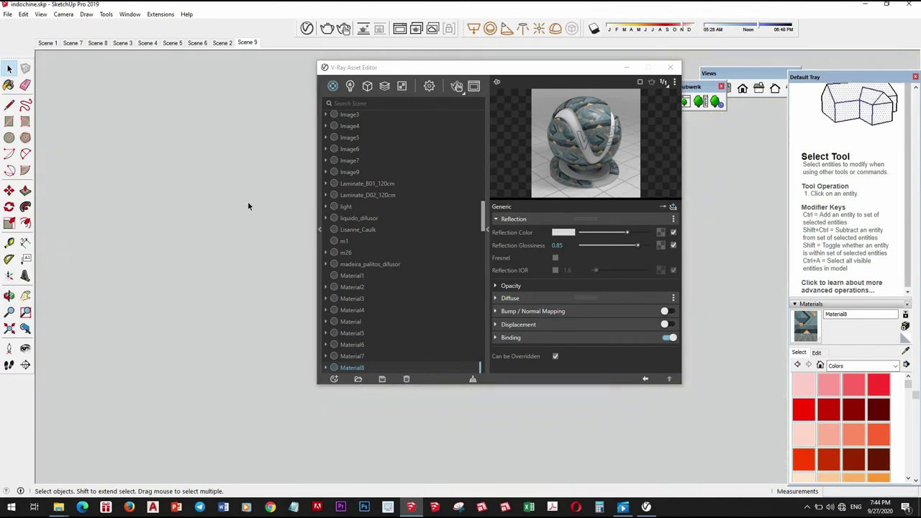
Step: Start a new V-Ray IES light, bringing up the IES file browser
{"action": "mouse_move", "coordinate": [247, 202]}
{"action": "middle_mouse_down"}
{"action": "mouse_move", "coordinate": [223, 355]}
{"action": "mouse_move", "coordinate": [225, 182]}
{"action": "mouse_move", "coordinate": [136, 323]}
{"action": "mouse_move", "coordinate": [223, 137]}
{"action": "mouse_move", "coordinate": [195, 267]}
{"action": "mouse_move", "coordinate": [180, 225]}
{"action": "mouse_move", "coordinate": [165, 216]}
{"action": "mouse_move", "coordinate": [202, 86]}
{"action": "middle_mouse_up"}
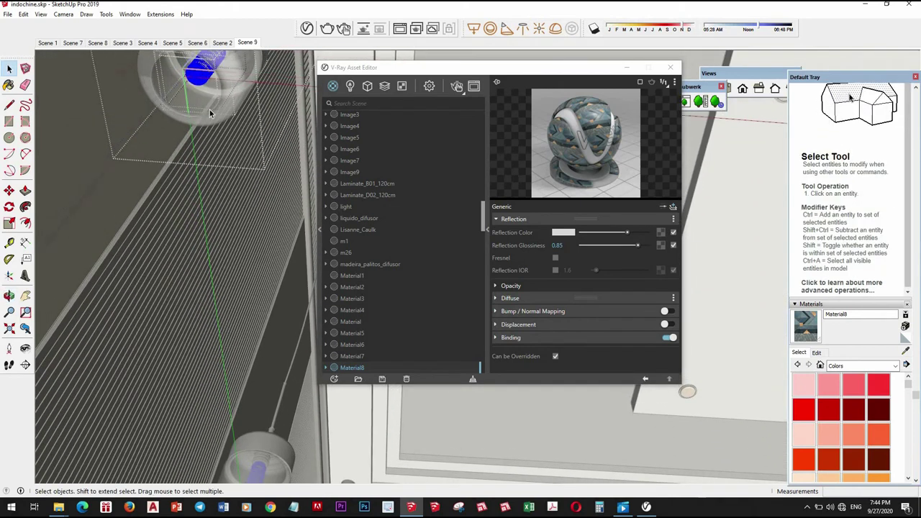
{"action": "middle_click_drag", "start_coordinate": [213, 126], "coordinate": [223, 115]}
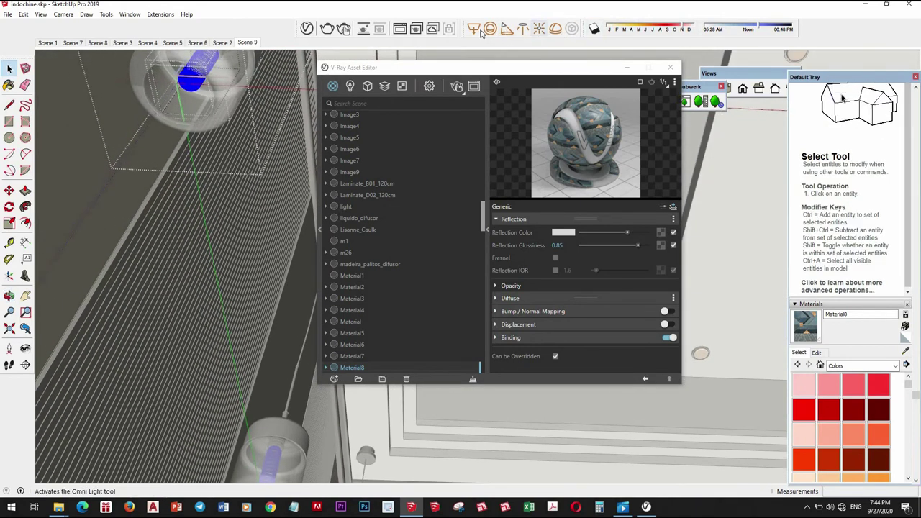
{"action": "left_click", "coordinate": [523, 29]}
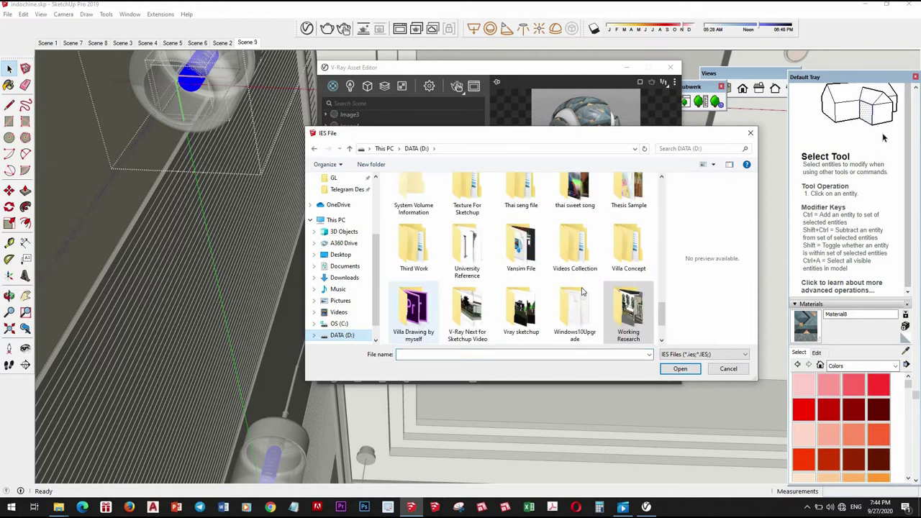
{"action": "scroll", "coordinate": [579, 267], "scroll_direction": "down", "scroll_amount": 3}
{"action": "scroll", "coordinate": [595, 261], "scroll_direction": "up", "scroll_amount": 1}
{"action": "scroll", "coordinate": [596, 261], "scroll_direction": "up", "scroll_amount": 5}
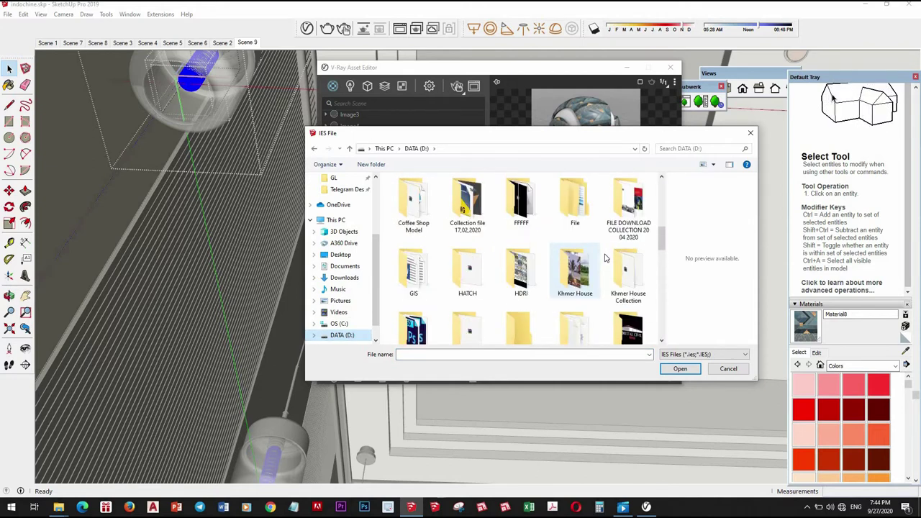
{"action": "scroll", "coordinate": [572, 271], "scroll_direction": "up", "scroll_amount": 3}
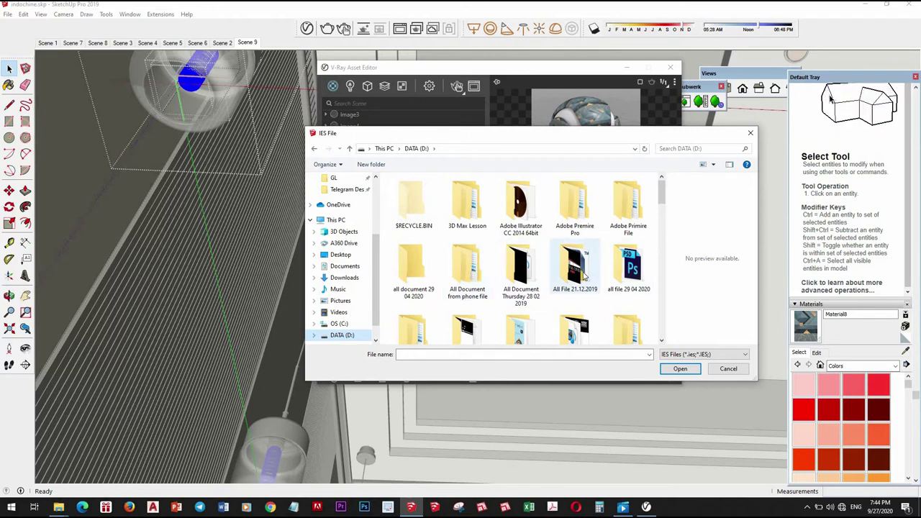
{"action": "scroll", "coordinate": [582, 284], "scroll_direction": "down", "scroll_amount": 1}
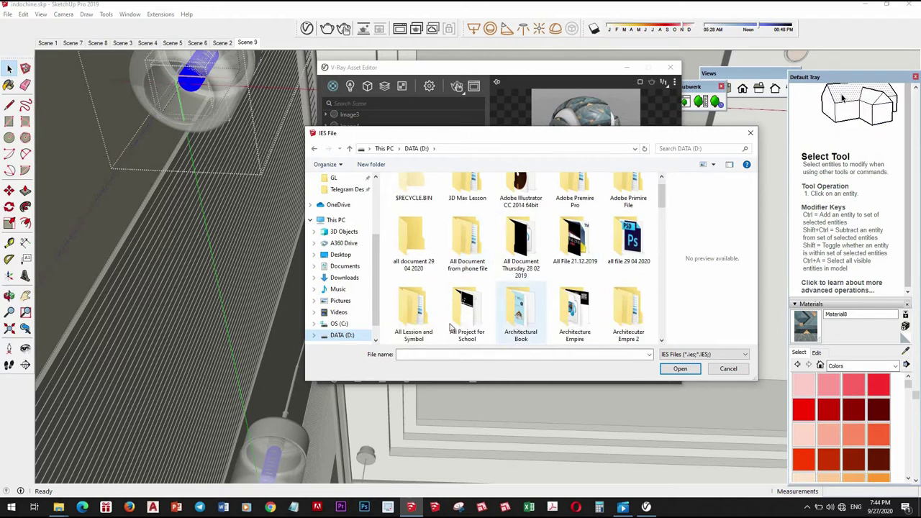
Step: Browse to All Lession and Symbol > Sketchup Lesson > Sketchup Vray Net > IES LIGHT > ies and select 30.IES
{"action": "double_click", "coordinate": [414, 306]}
{"action": "scroll", "coordinate": [436, 295], "scroll_direction": "down", "scroll_amount": 1}
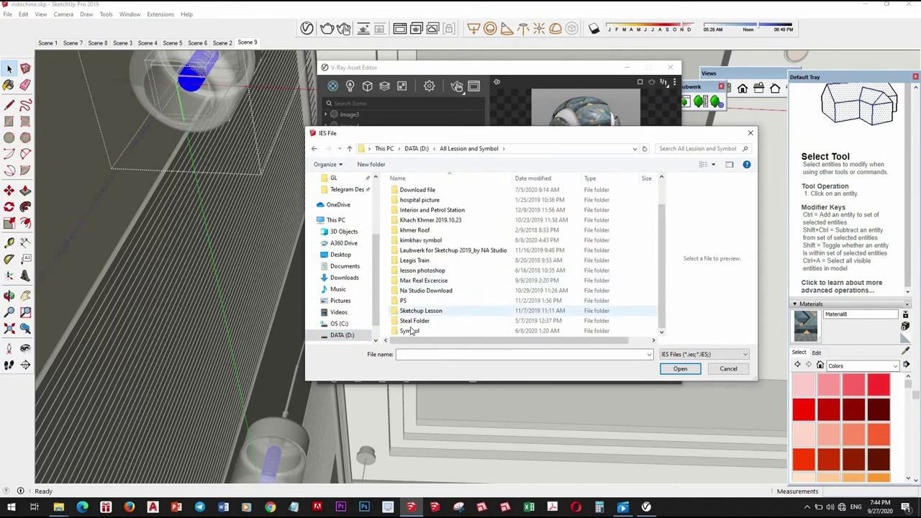
{"action": "double_click", "coordinate": [421, 312]}
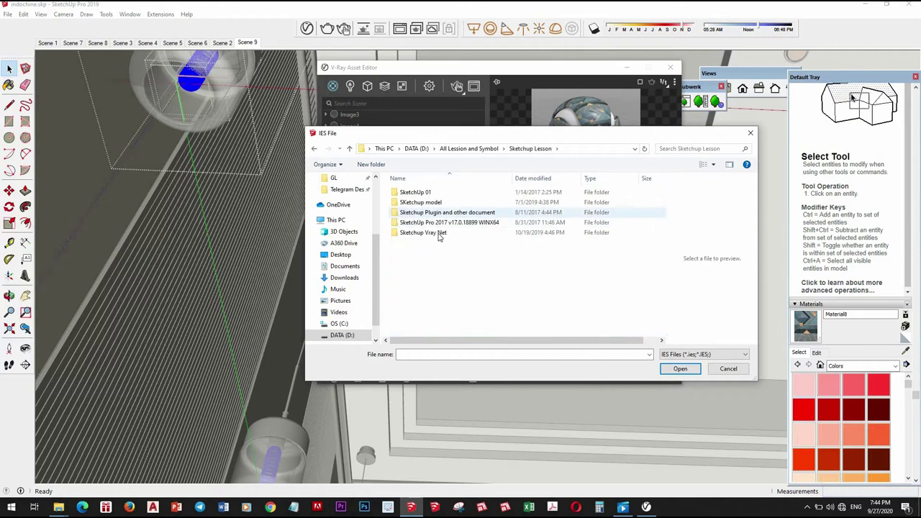
{"action": "left_click", "coordinate": [440, 234]}
{"action": "double_click", "coordinate": [440, 233]}
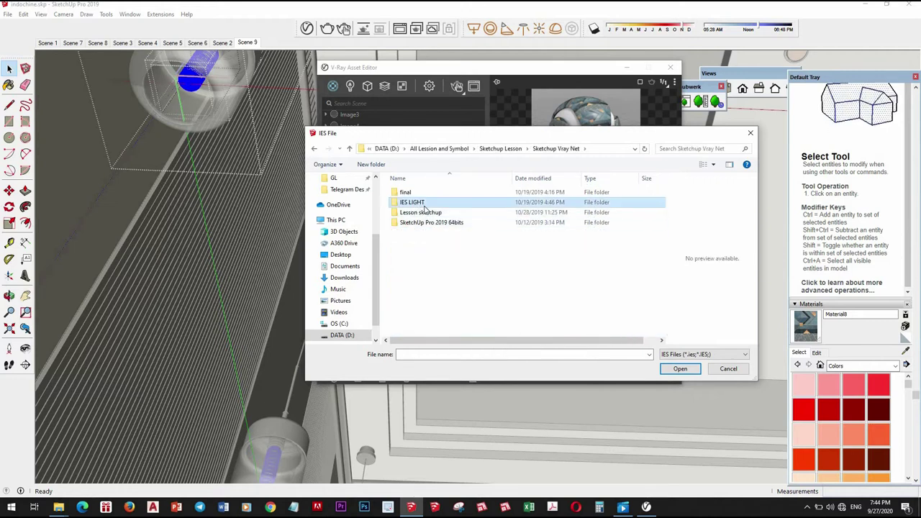
{"action": "double_click", "coordinate": [421, 204]}
{"action": "double_click", "coordinate": [421, 211]}
{"action": "scroll", "coordinate": [446, 282], "scroll_direction": "down", "scroll_amount": 3}
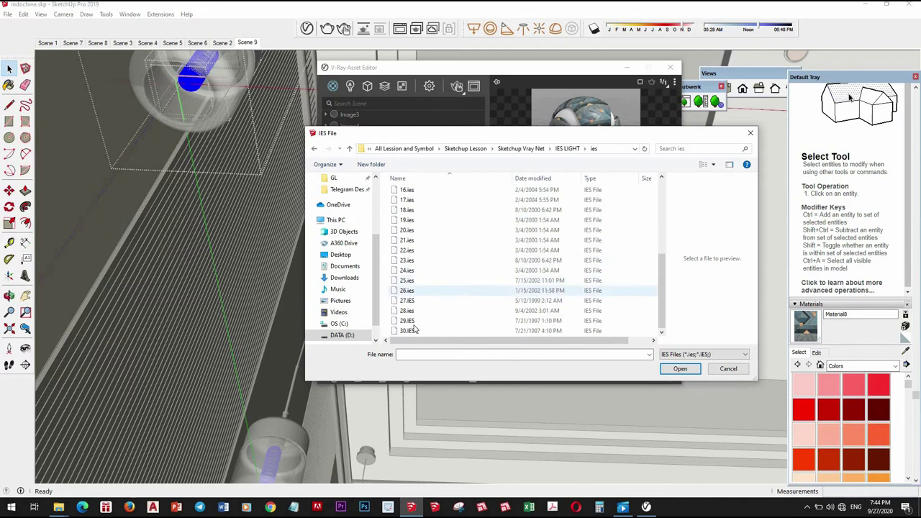
{"action": "scroll", "coordinate": [418, 314], "scroll_direction": "down", "scroll_amount": 2}
{"action": "left_click", "coordinate": [432, 333]}
Step: Load the 30.IES profile and place the IES light at the upper pendant lamp
{"action": "left_click", "coordinate": [688, 371]}
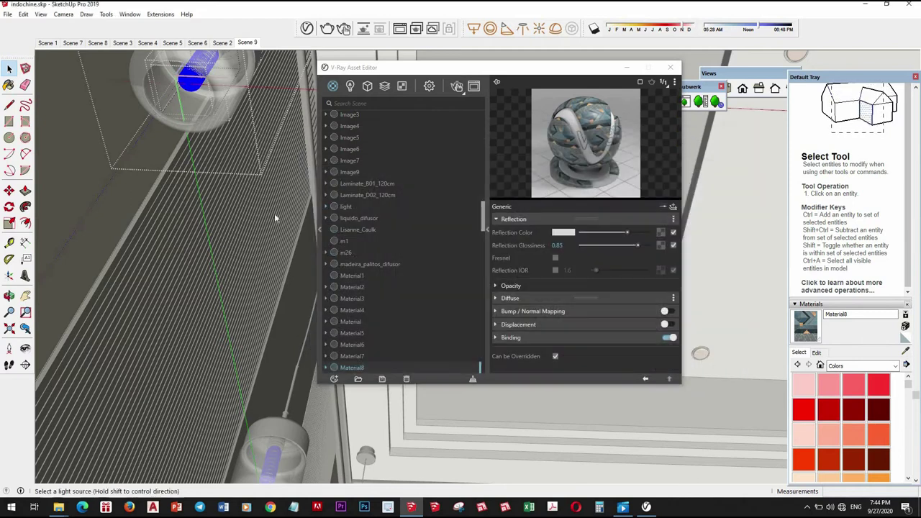
{"action": "left_click", "coordinate": [189, 84]}
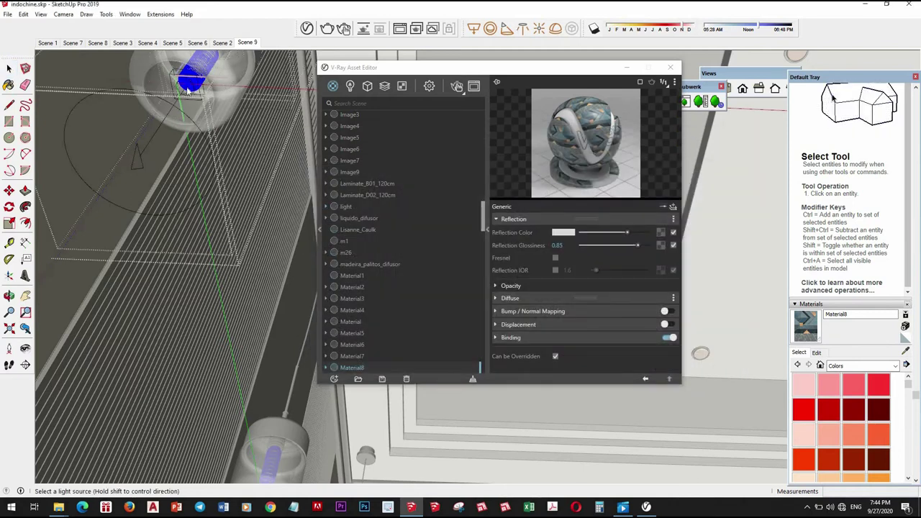
{"action": "left_click", "coordinate": [9, 68]}
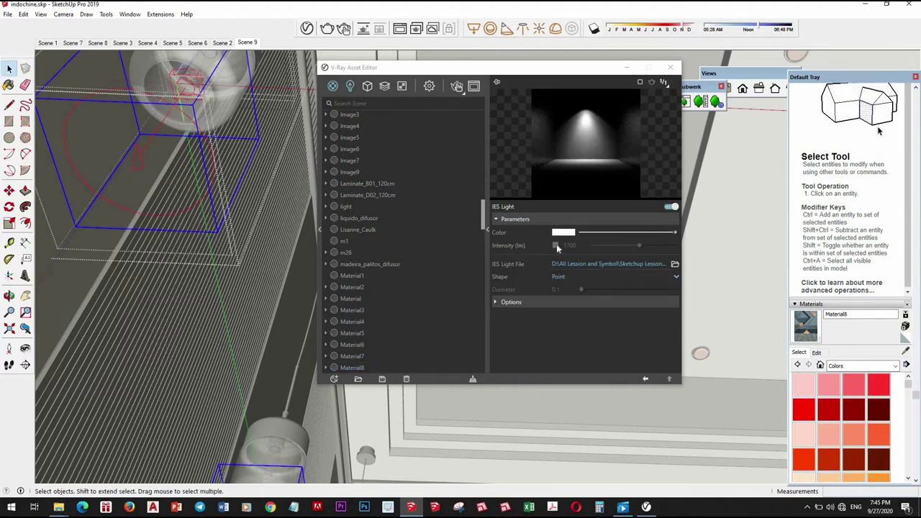
Step: Give the IES light a 20000 lm intensity and a pale peach colour
{"action": "left_click", "coordinate": [555, 245]}
{"action": "type", "text": "20000"}
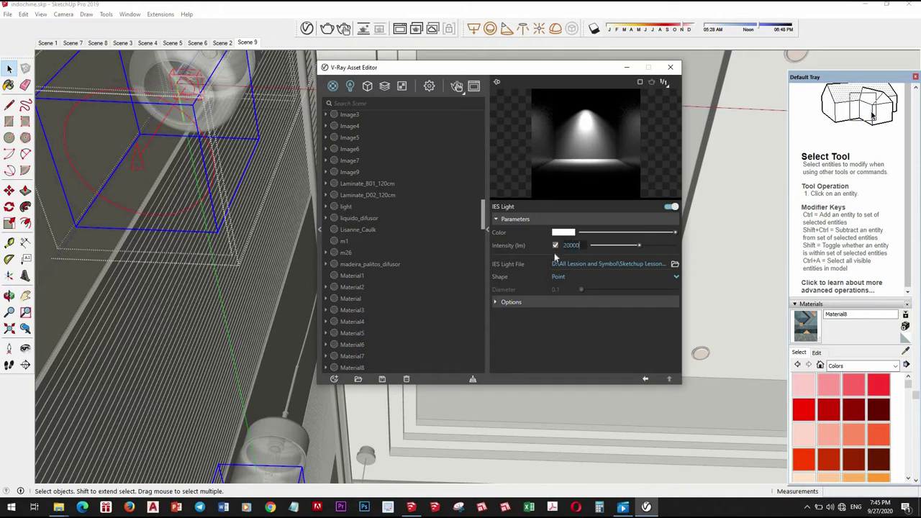
{"action": "key", "text": "Return"}
{"action": "left_click", "coordinate": [562, 232]}
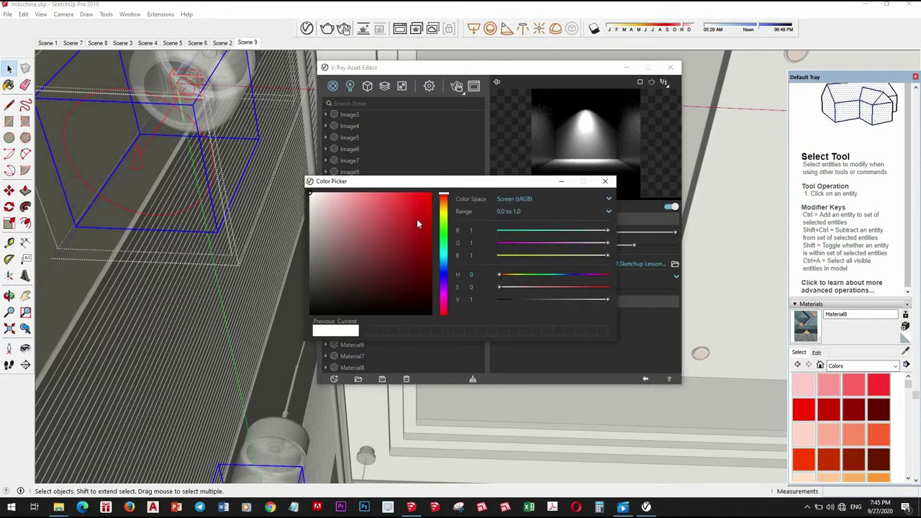
{"action": "left_click", "coordinate": [444, 205]}
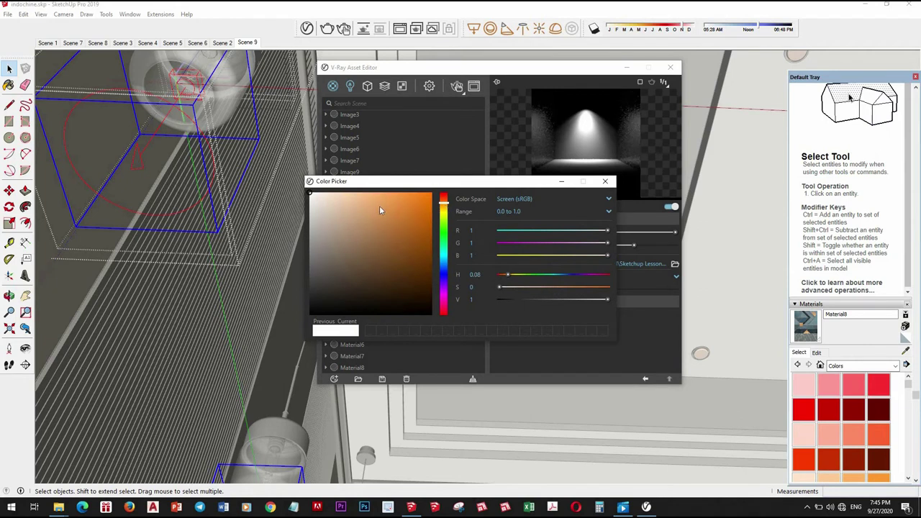
{"action": "left_click", "coordinate": [344, 195]}
{"action": "left_click", "coordinate": [327, 194]}
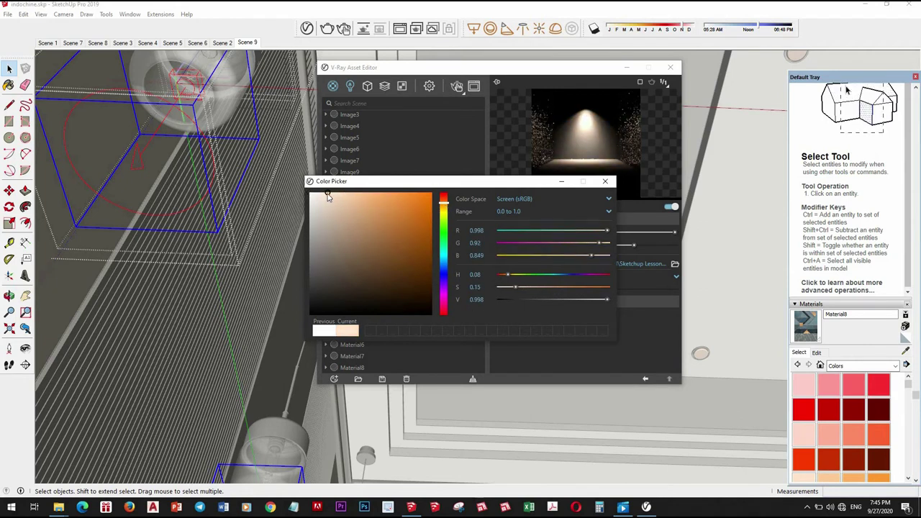
{"action": "left_click", "coordinate": [642, 120]}
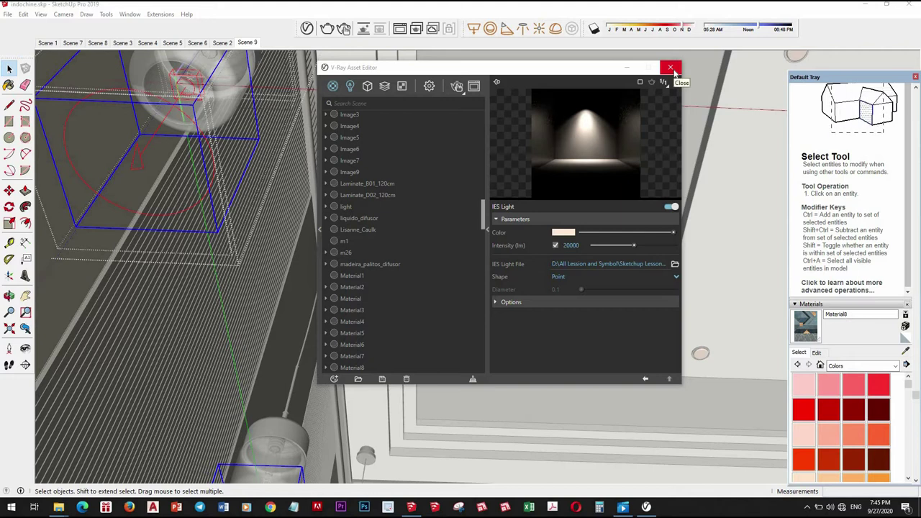
Step: Close the Asset Editor and drag a V-Ray rectangle light across the tiled ceiling recess
{"action": "left_click", "coordinate": [671, 68]}
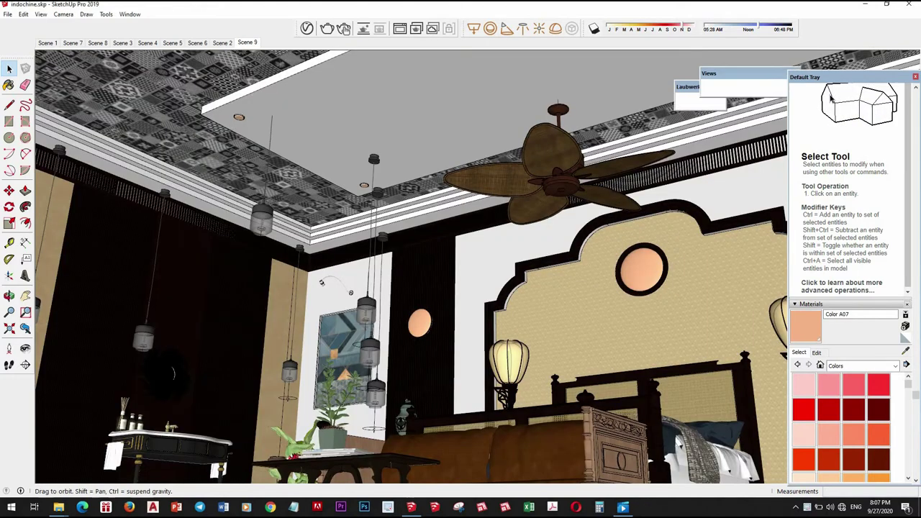
{"action": "mouse_move", "coordinate": [419, 144]}
{"action": "middle_mouse_down"}
{"action": "mouse_move", "coordinate": [425, 217]}
{"action": "mouse_move", "coordinate": [155, 87]}
{"action": "middle_mouse_up"}
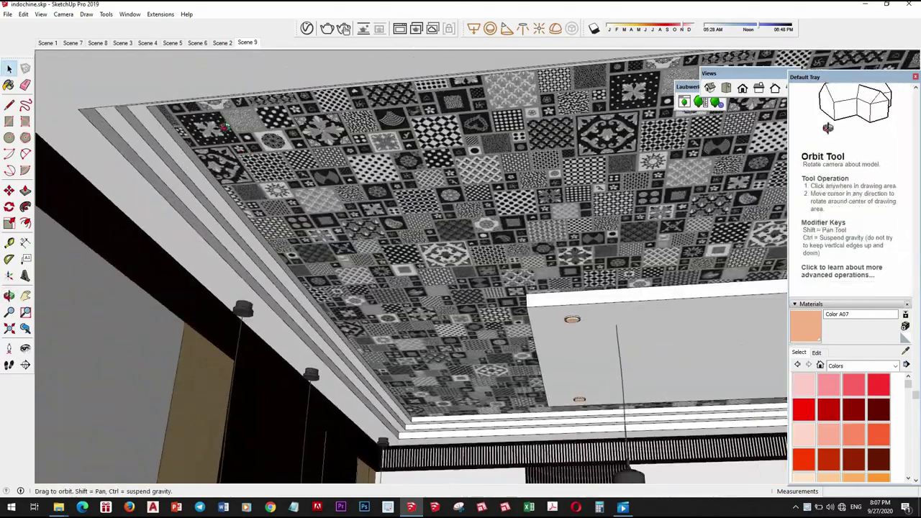
{"action": "mouse_move", "coordinate": [189, 117]}
{"action": "middle_mouse_down"}
{"action": "mouse_move", "coordinate": [203, 78]}
{"action": "mouse_move", "coordinate": [230, 115]}
{"action": "mouse_move", "coordinate": [106, 221]}
{"action": "mouse_move", "coordinate": [247, 93]}
{"action": "middle_mouse_up"}
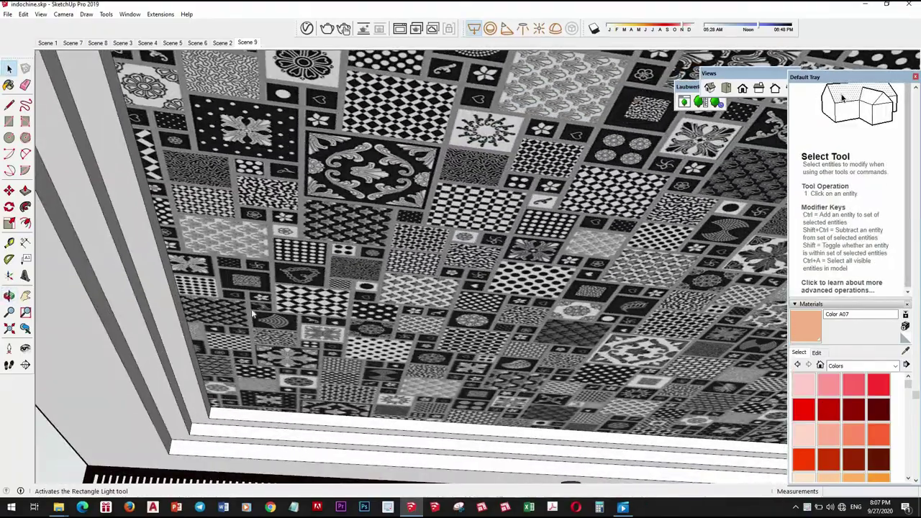
{"action": "left_click", "coordinate": [473, 29]}
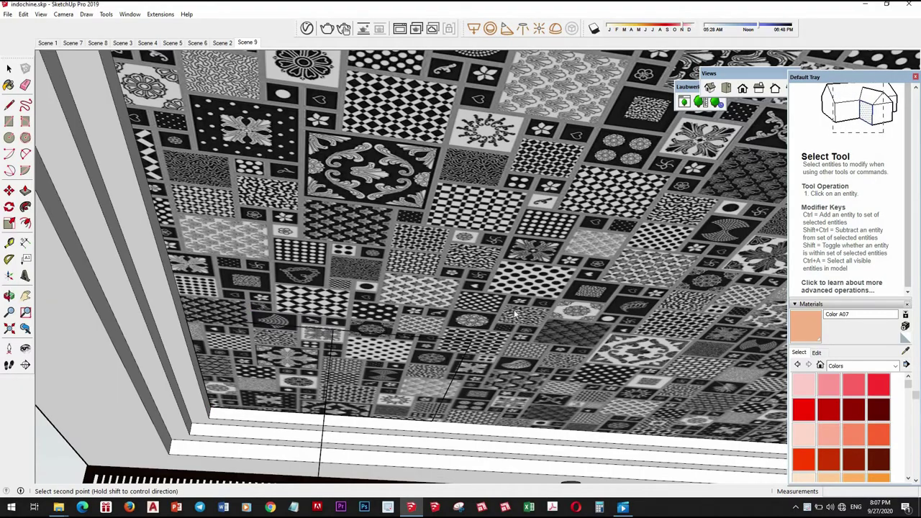
{"action": "mouse_move", "coordinate": [469, 297]}
{"action": "middle_mouse_down"}
{"action": "mouse_move", "coordinate": [82, 249]}
{"action": "mouse_move", "coordinate": [642, 248]}
{"action": "mouse_move", "coordinate": [648, 294]}
{"action": "mouse_move", "coordinate": [626, 298]}
{"action": "mouse_move", "coordinate": [618, 289]}
{"action": "mouse_move", "coordinate": [482, 345]}
{"action": "mouse_move", "coordinate": [636, 206]}
{"action": "middle_mouse_up"}
{"action": "key", "text": "space"}
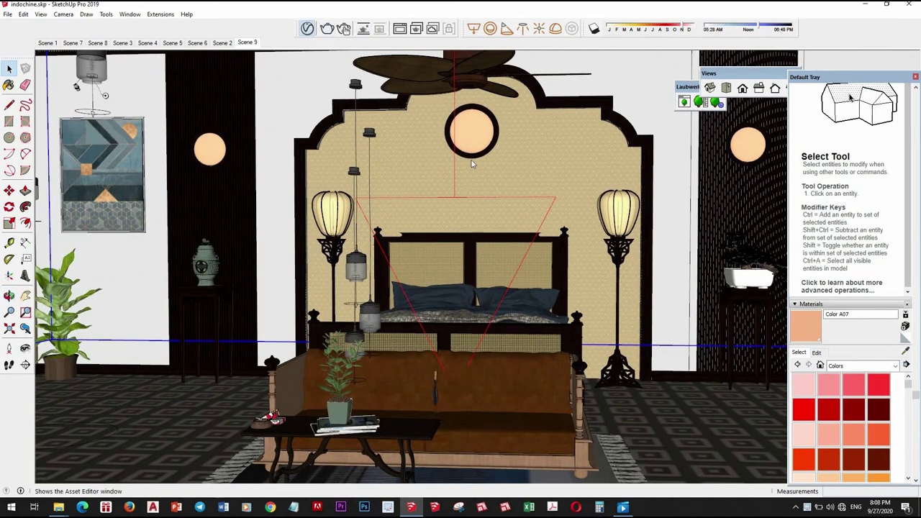
Step: Set the rectangle ceiling light colour to a warm peach tone
{"action": "left_click", "coordinate": [306, 28]}
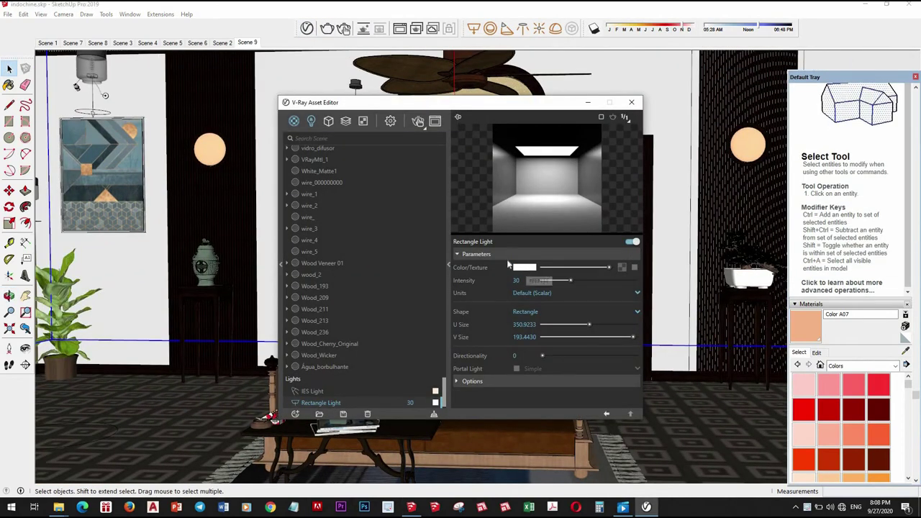
{"action": "left_click", "coordinate": [528, 270]}
{"action": "left_click", "coordinate": [445, 205]}
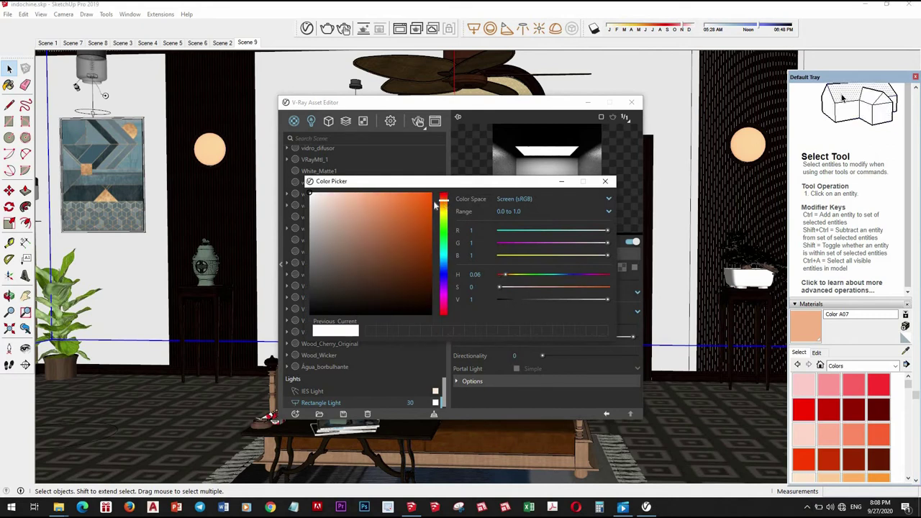
{"action": "left_click_drag", "start_coordinate": [367, 196], "coordinate": [345, 196]}
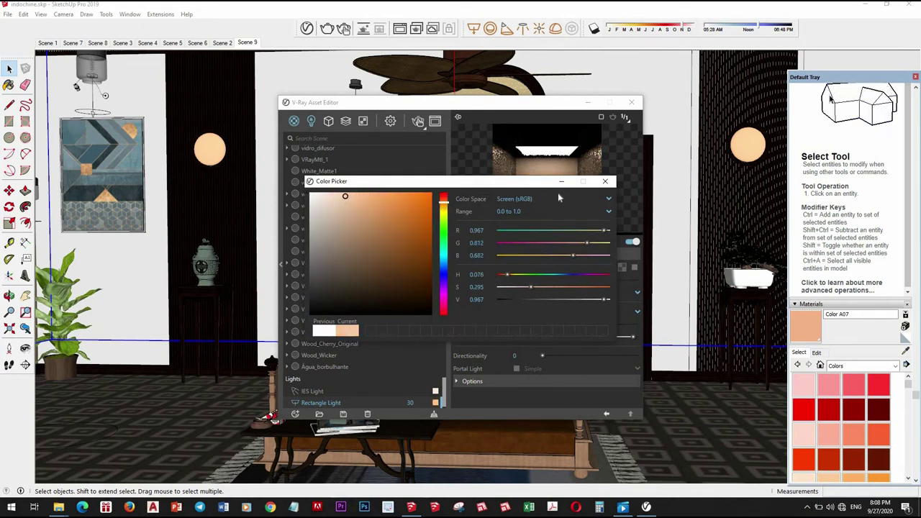
{"action": "left_click", "coordinate": [618, 90]}
Step: Switch to the Scene 9 camera view and start a V-Ray render
{"action": "left_click", "coordinate": [631, 103]}
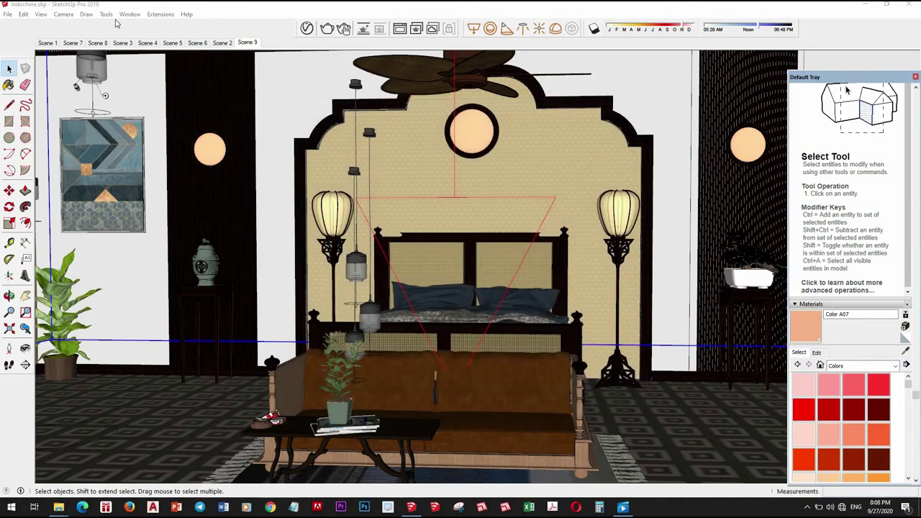
{"action": "left_click", "coordinate": [252, 44]}
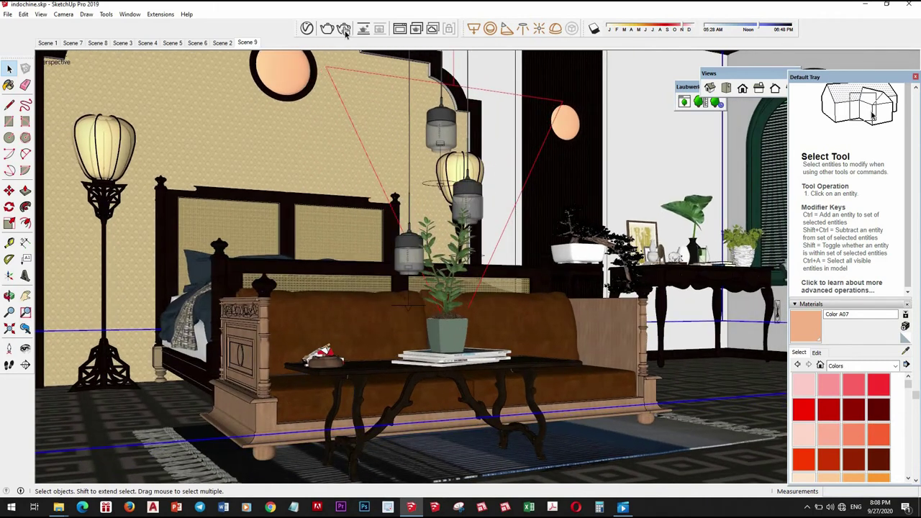
{"action": "left_click", "coordinate": [344, 29]}
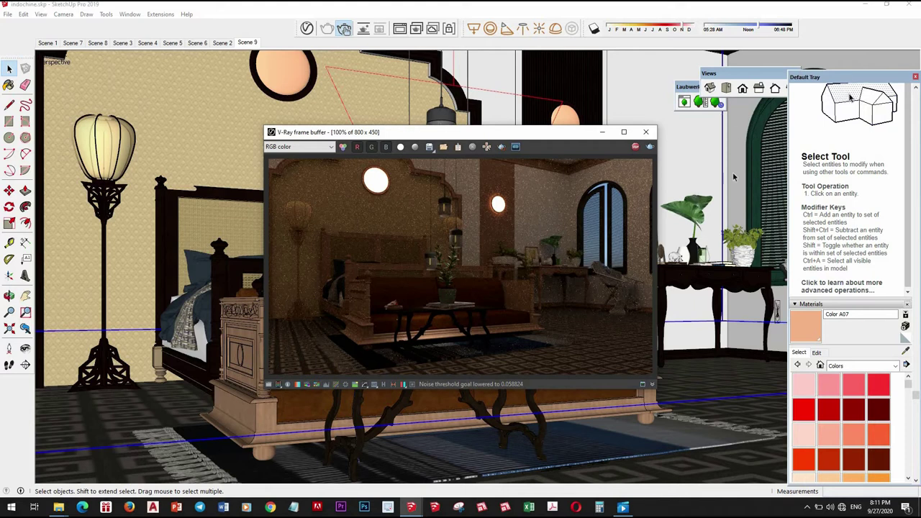
Step: Zoom and pan around the render to inspect the sofa and table area
{"action": "scroll", "coordinate": [528, 267], "scroll_direction": "up", "scroll_amount": 1}
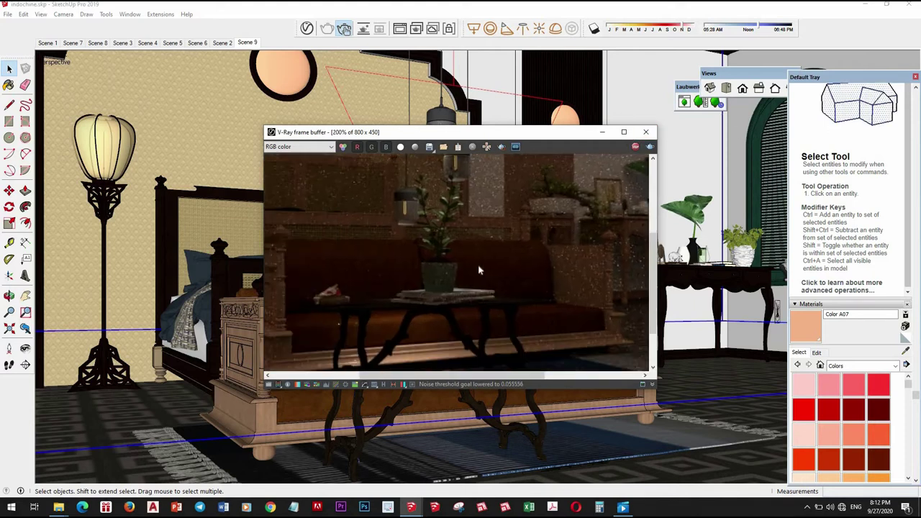
{"action": "middle_click_drag", "start_coordinate": [478, 265], "coordinate": [583, 294]}
{"action": "scroll", "coordinate": [533, 303], "scroll_direction": "down", "scroll_amount": 1}
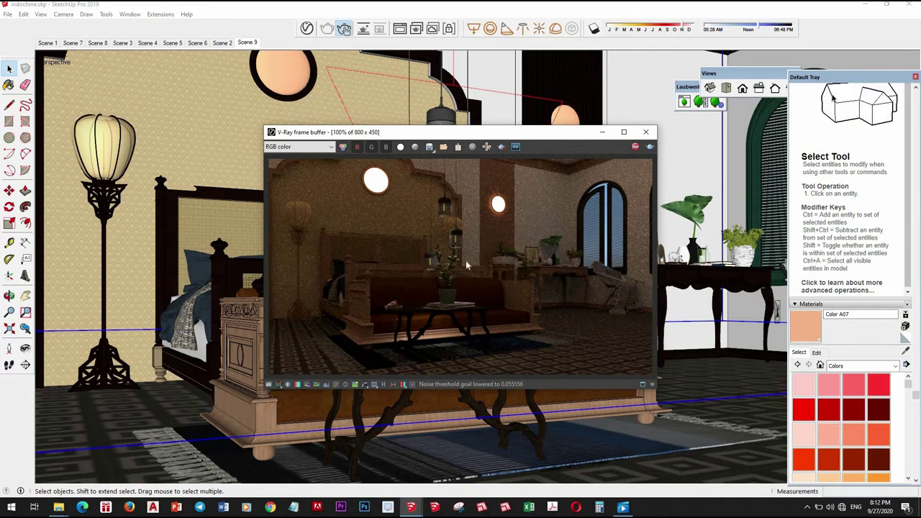
{"action": "scroll", "coordinate": [454, 253], "scroll_direction": "down", "scroll_amount": 1}
{"action": "scroll", "coordinate": [454, 253], "scroll_direction": "up", "scroll_amount": 2}
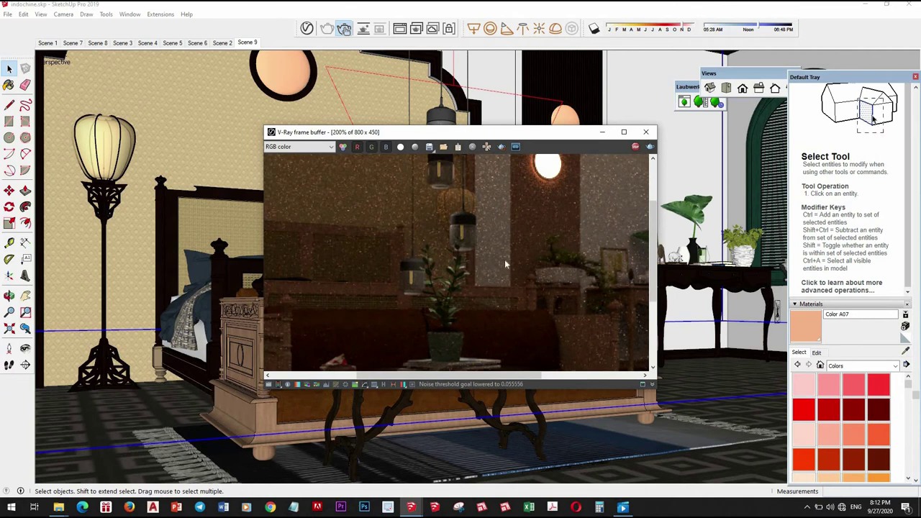
{"action": "scroll", "coordinate": [505, 263], "scroll_direction": "down", "scroll_amount": 1}
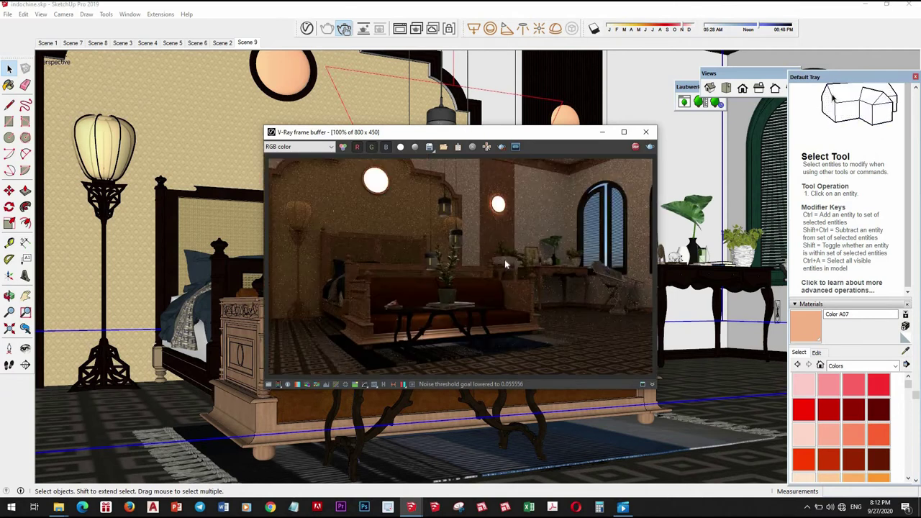
{"action": "scroll", "coordinate": [464, 253], "scroll_direction": "down", "scroll_amount": 1}
{"action": "scroll", "coordinate": [464, 253], "scroll_direction": "up", "scroll_amount": 1}
Step: Stop the running V-Ray render and close the frame buffer window
{"action": "scroll", "coordinate": [429, 256], "scroll_direction": "up", "scroll_amount": 3}
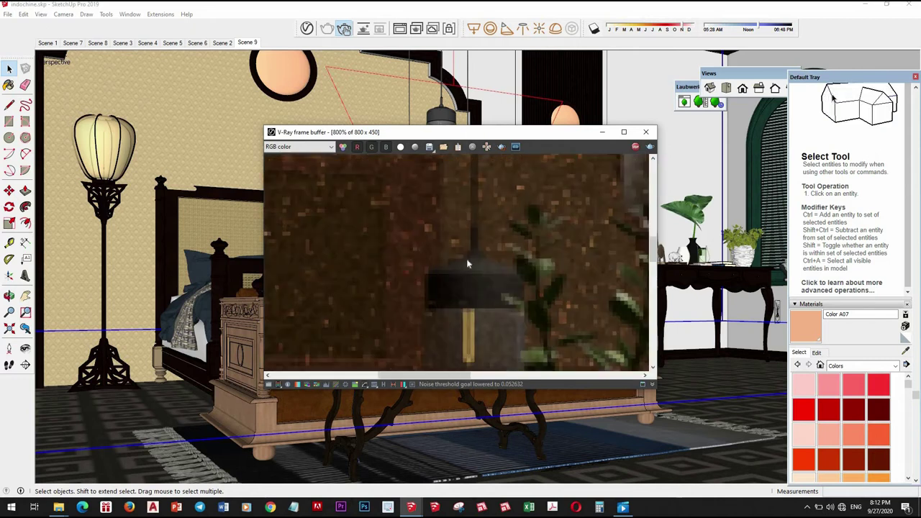
{"action": "scroll", "coordinate": [468, 264], "scroll_direction": "down", "scroll_amount": 3}
{"action": "scroll", "coordinate": [482, 264], "scroll_direction": "down", "scroll_amount": 1}
{"action": "scroll", "coordinate": [493, 265], "scroll_direction": "up", "scroll_amount": 1}
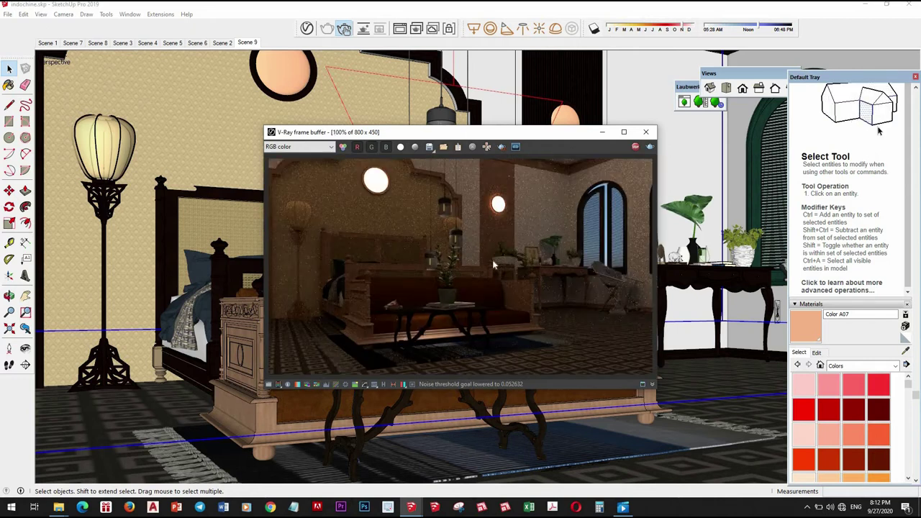
{"action": "left_click", "coordinate": [636, 147]}
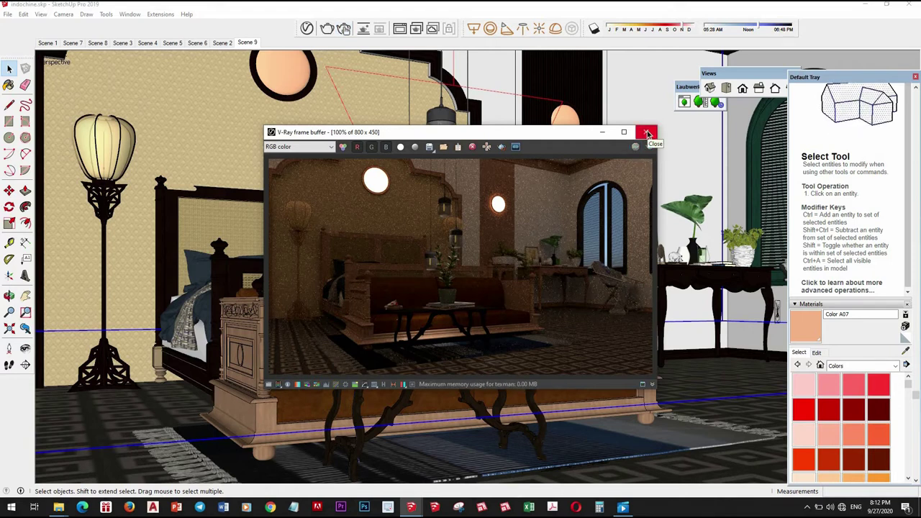
{"action": "left_click", "coordinate": [647, 134]}
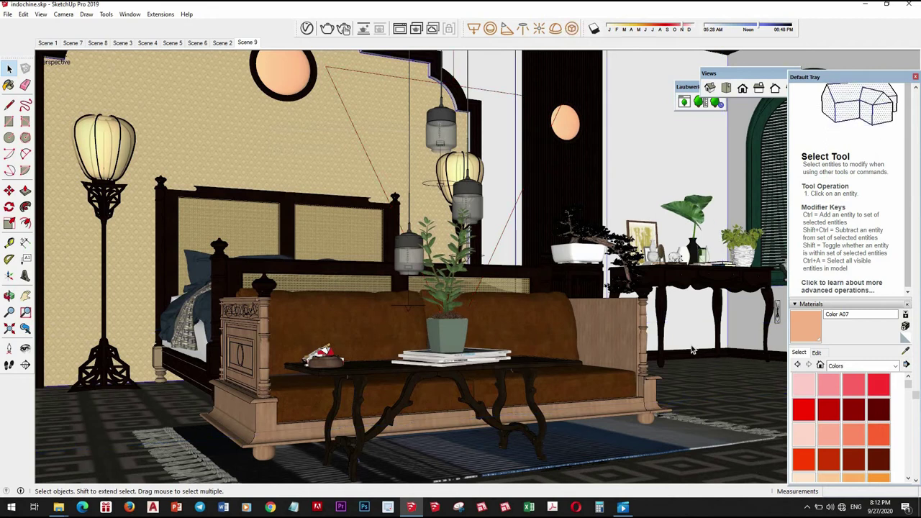
Step: Cycle through the Scene 2, 6 and 5 views before settling on Scene 4
{"action": "left_click", "coordinate": [226, 45]}
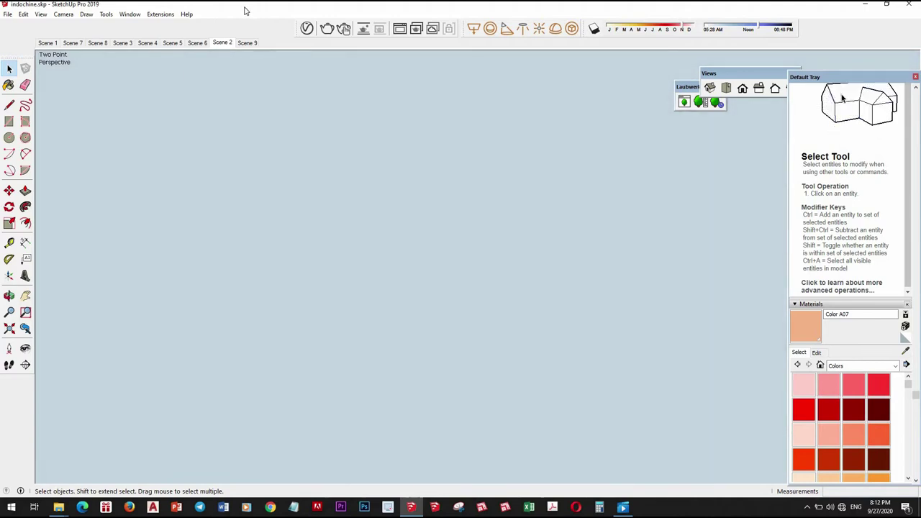
{"action": "left_click", "coordinate": [199, 44]}
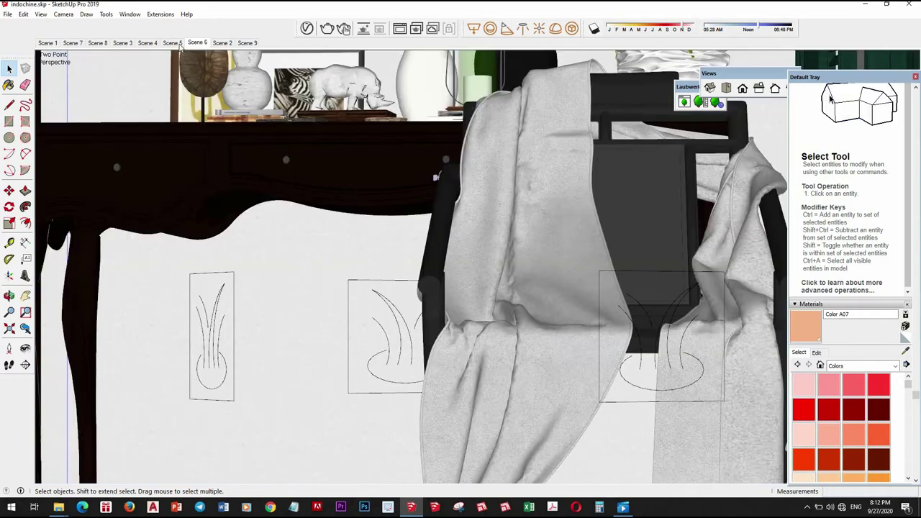
{"action": "left_click", "coordinate": [176, 43]}
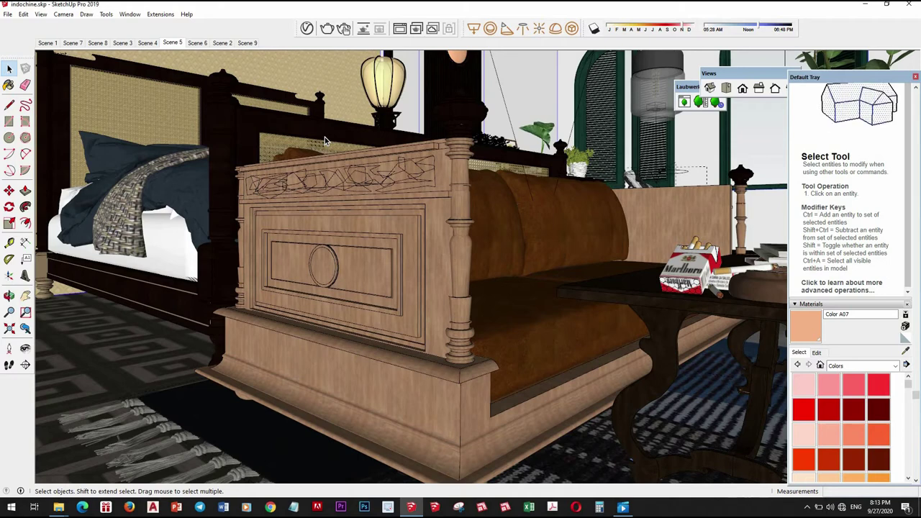
{"action": "left_click", "coordinate": [147, 43]}
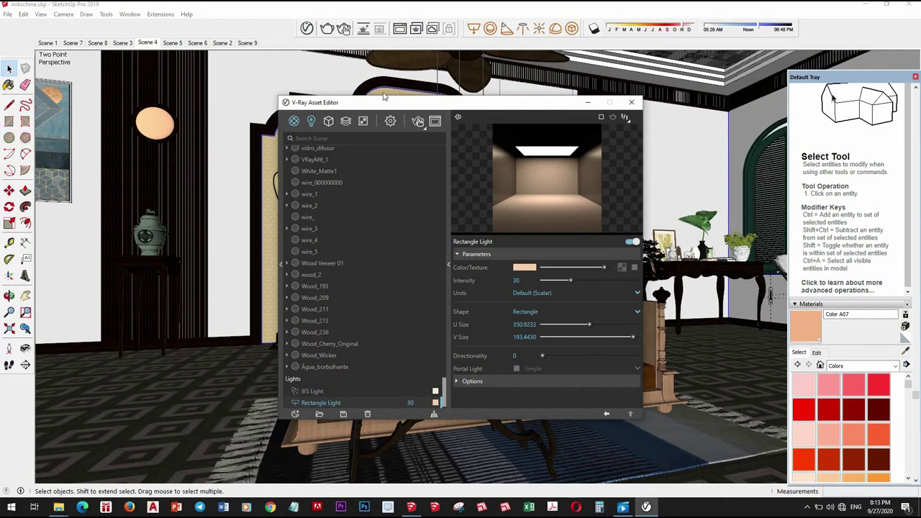
Step: Lighten the Rectangle Light colour to a near-white peach
{"action": "left_click", "coordinate": [314, 110]}
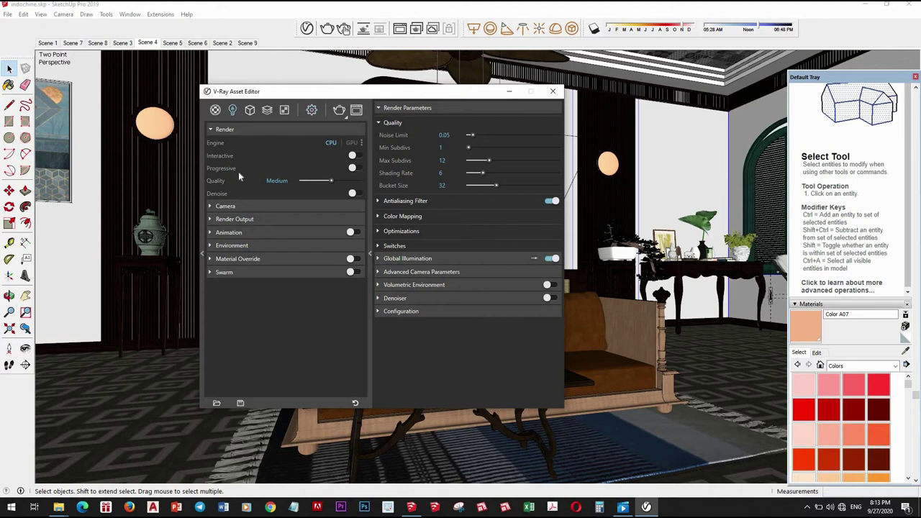
{"action": "left_click", "coordinate": [233, 110]}
{"action": "left_click", "coordinate": [446, 257]}
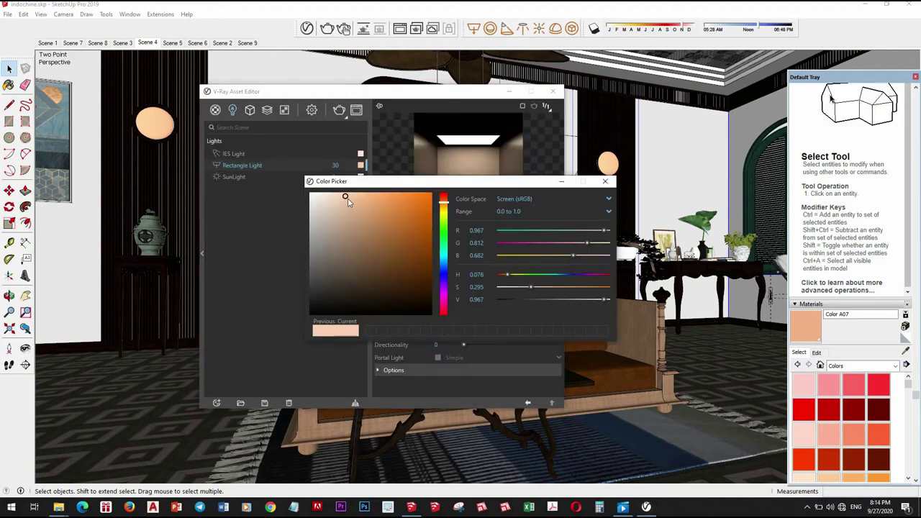
{"action": "left_click", "coordinate": [605, 180]}
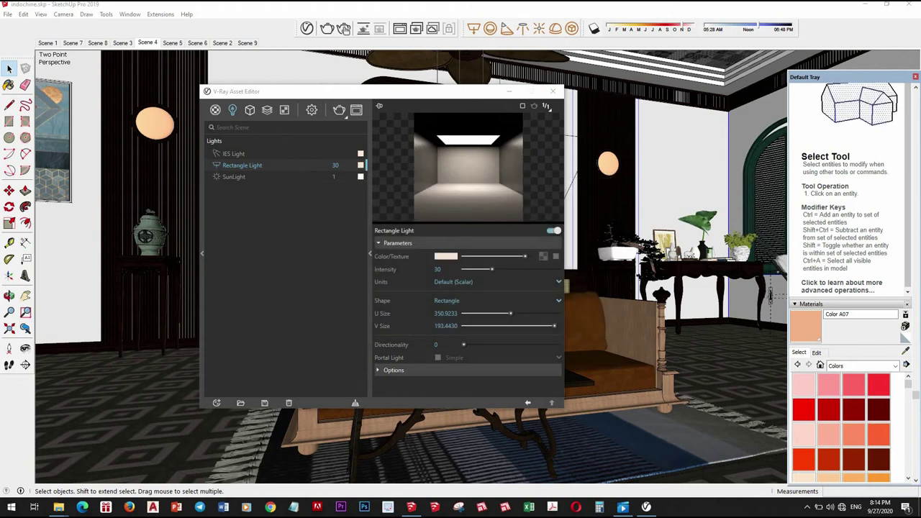
Step: Lighten the IES Light colour to the same near-white peach
{"action": "left_click", "coordinate": [245, 156]}
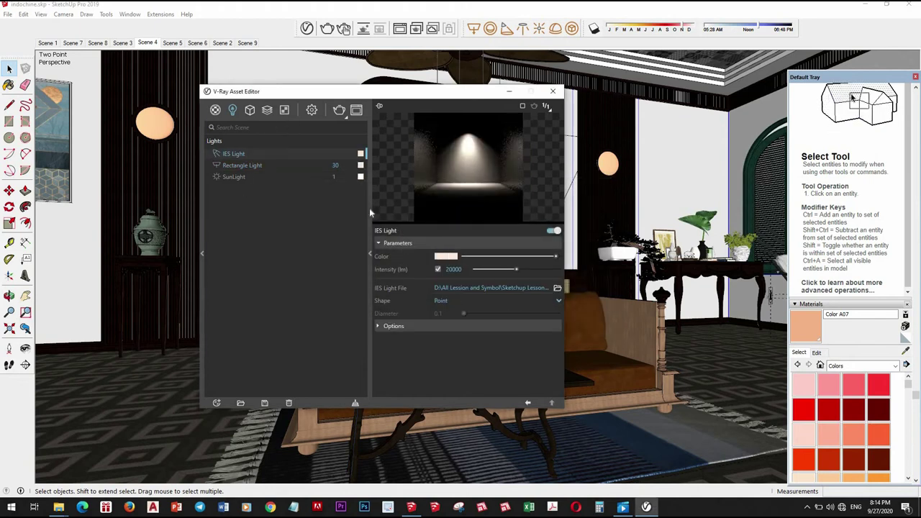
{"action": "left_click", "coordinate": [448, 258]}
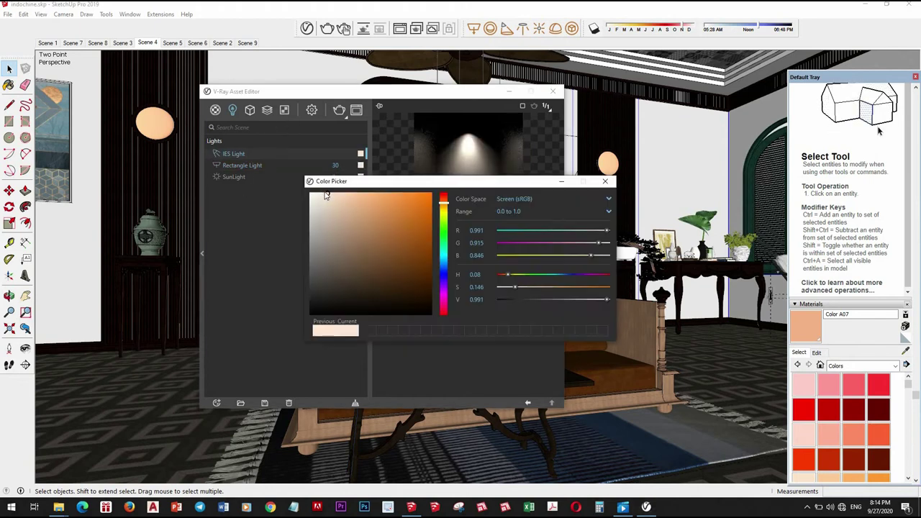
{"action": "left_click", "coordinate": [605, 180]}
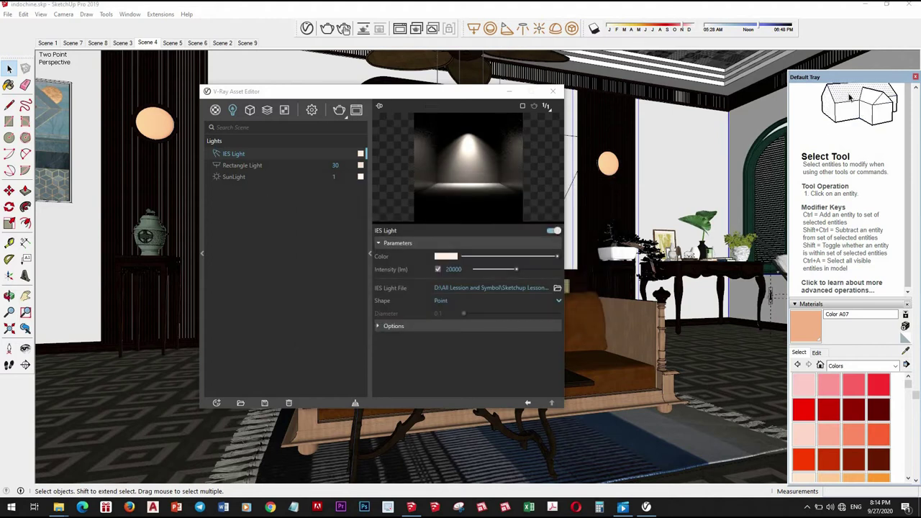
Step: Set the V-Ray Noise Limit to 0.001 and Max Subdivs to 24
{"action": "left_click", "coordinate": [312, 109]}
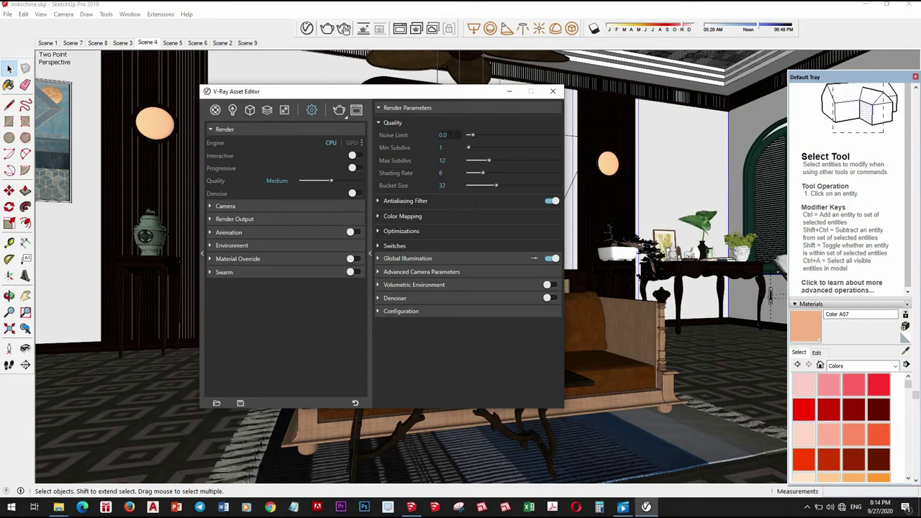
{"action": "type", "text": "01"}
{"action": "key", "text": "Tab"}
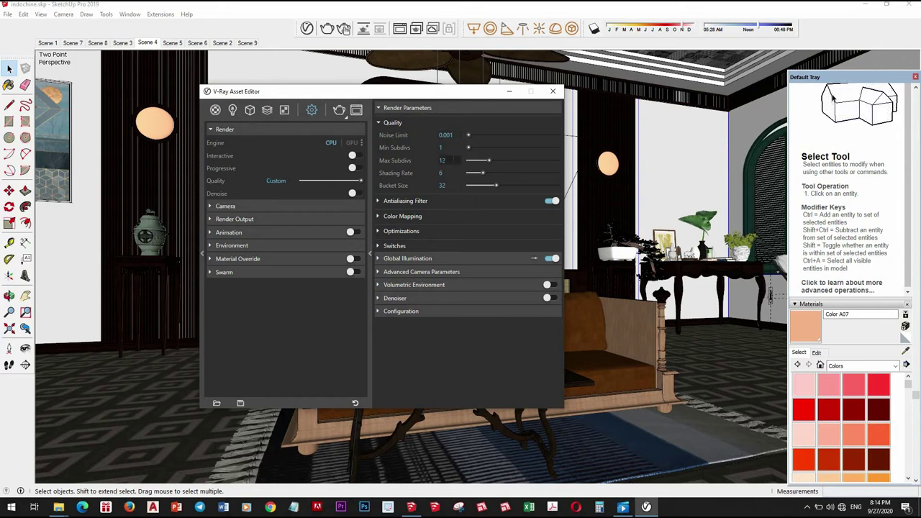
{"action": "type", "text": "2"}
{"action": "type", "text": "4"}
{"action": "key", "text": "Return"}
Step: Change the antialiasing filter from Lanczos to Triangle with size 1
{"action": "left_click", "coordinate": [481, 204]}
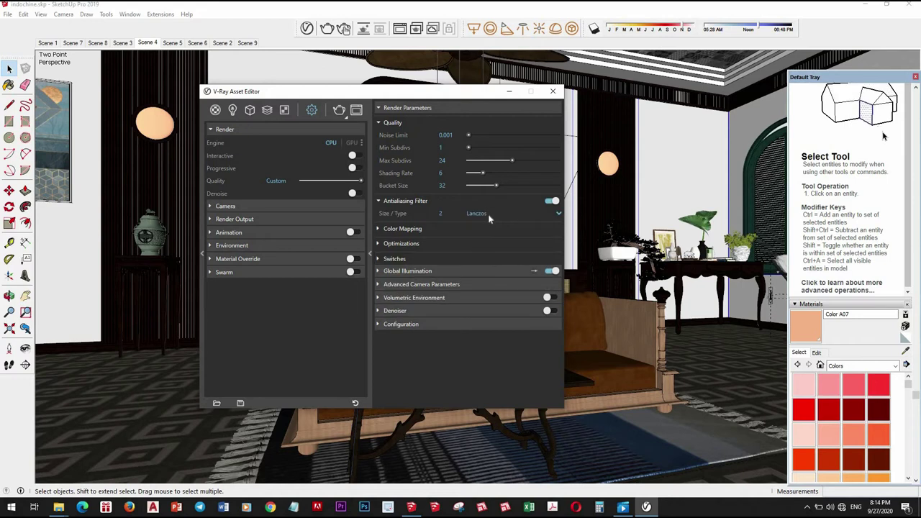
{"action": "left_click", "coordinate": [489, 219]}
{"action": "left_click", "coordinate": [480, 263]}
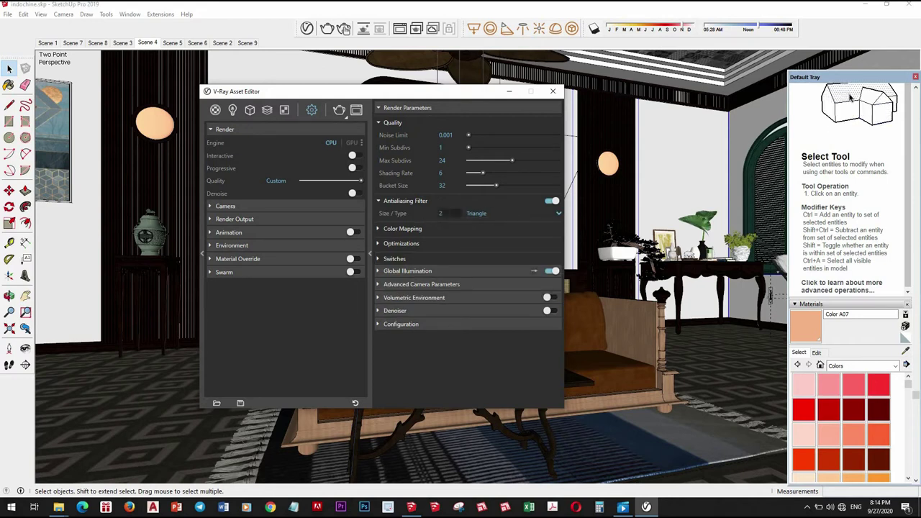
{"action": "left_click", "coordinate": [443, 213]}
{"action": "type", "text": "1"}
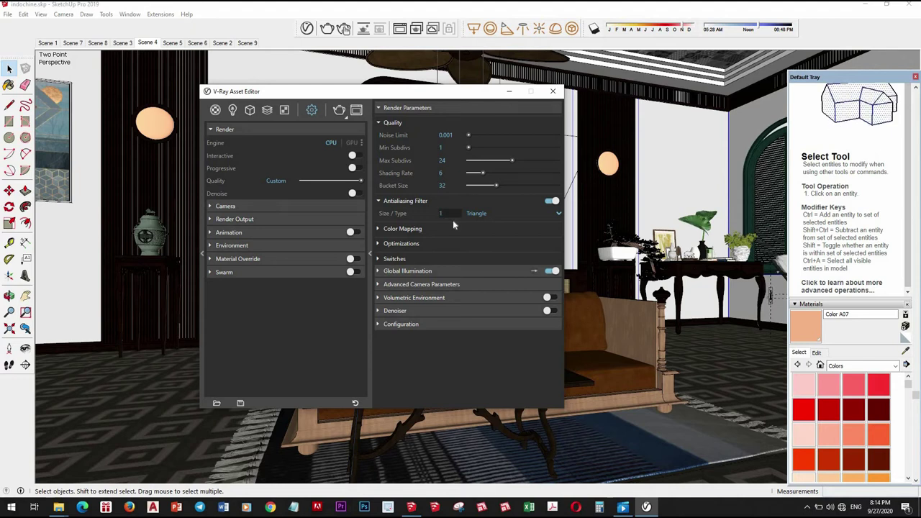
Step: Expand Color Mapping and Global Illumination and open the primary ray engine list
{"action": "left_click", "coordinate": [434, 229]}
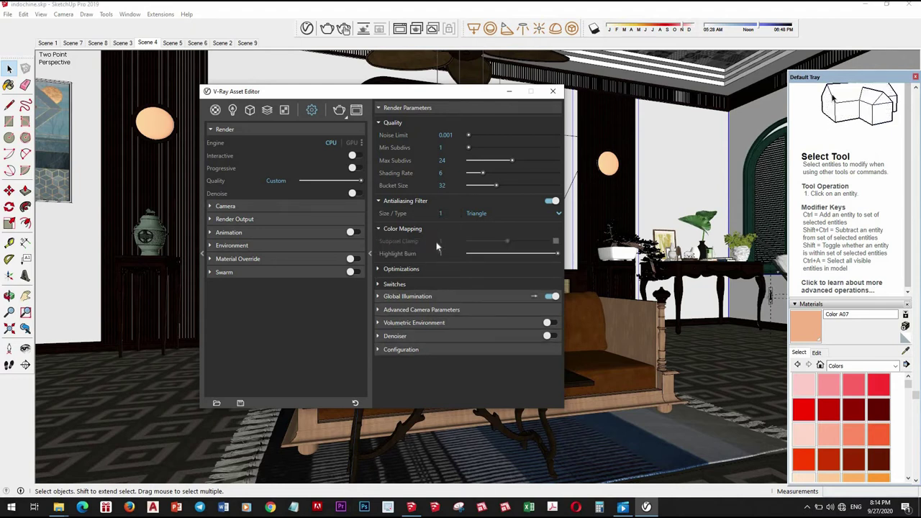
{"action": "left_click", "coordinate": [441, 246]}
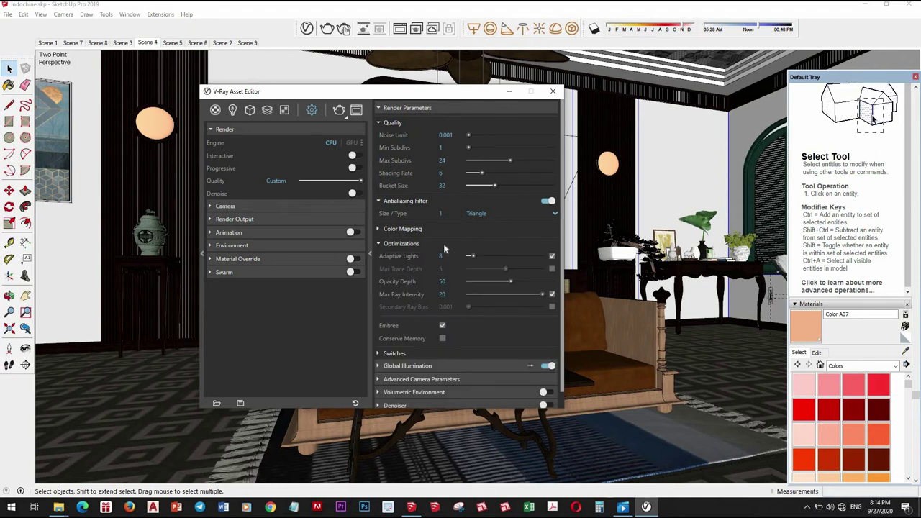
{"action": "left_click", "coordinate": [444, 244]}
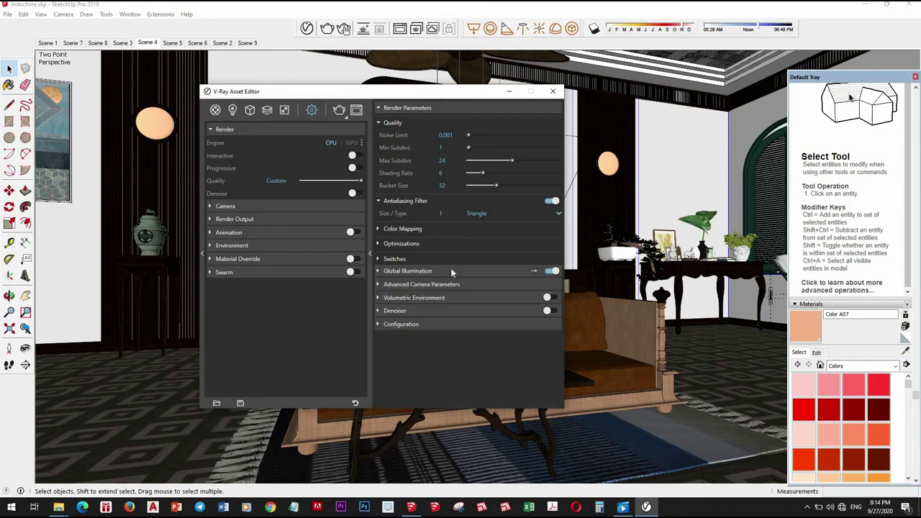
{"action": "left_click", "coordinate": [451, 270]}
{"action": "left_click", "coordinate": [467, 297]}
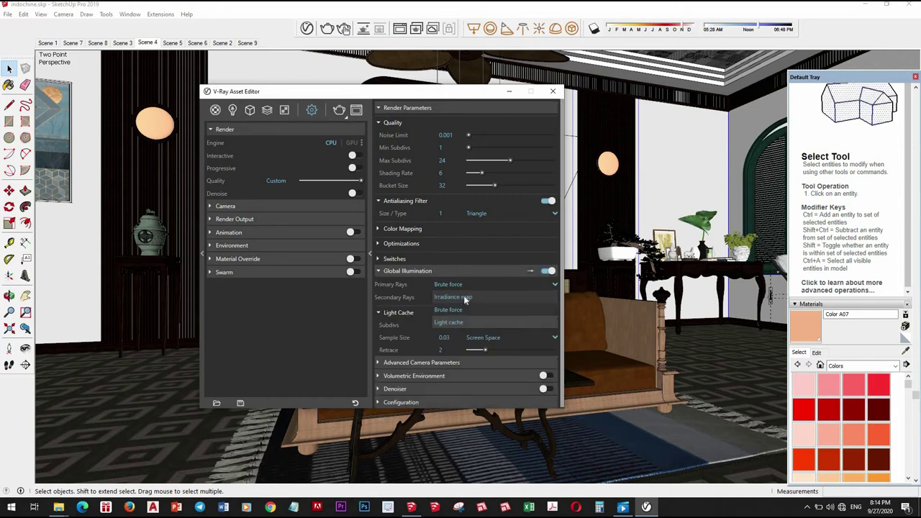
Step: Switch primary GI to Irradiance map with Max Rate 0, Subdivs 80 and Interpolation 20
{"action": "left_click", "coordinate": [463, 297]}
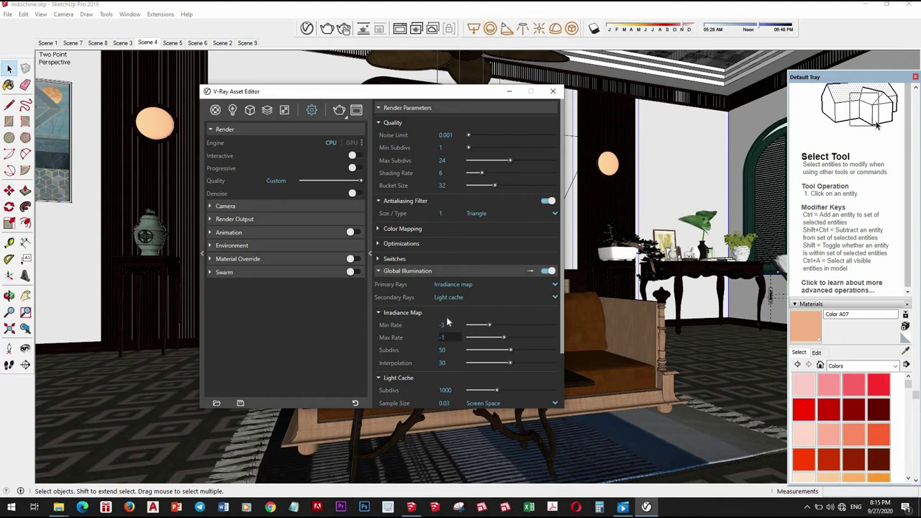
{"action": "mouse_move", "coordinate": [444, 337]}
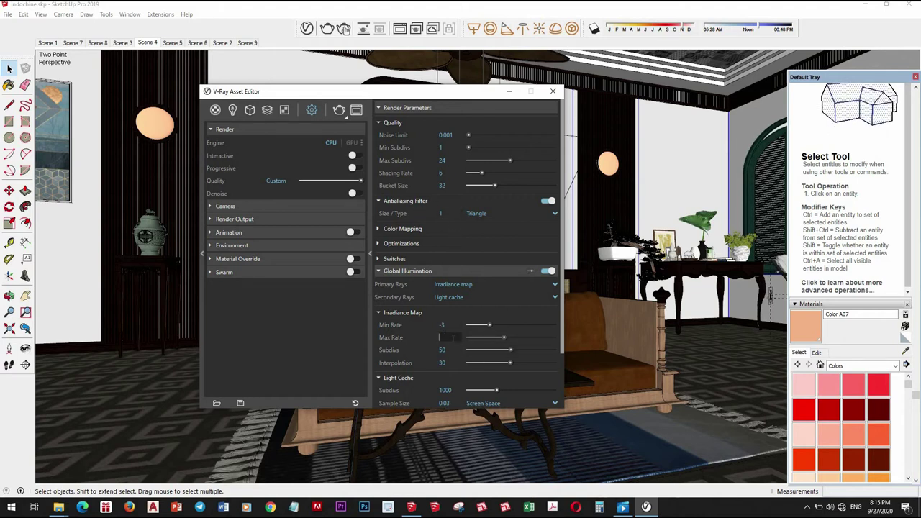
{"action": "type", "text": "0"}
{"action": "key", "text": "Tab"}
{"action": "type", "text": "80"}
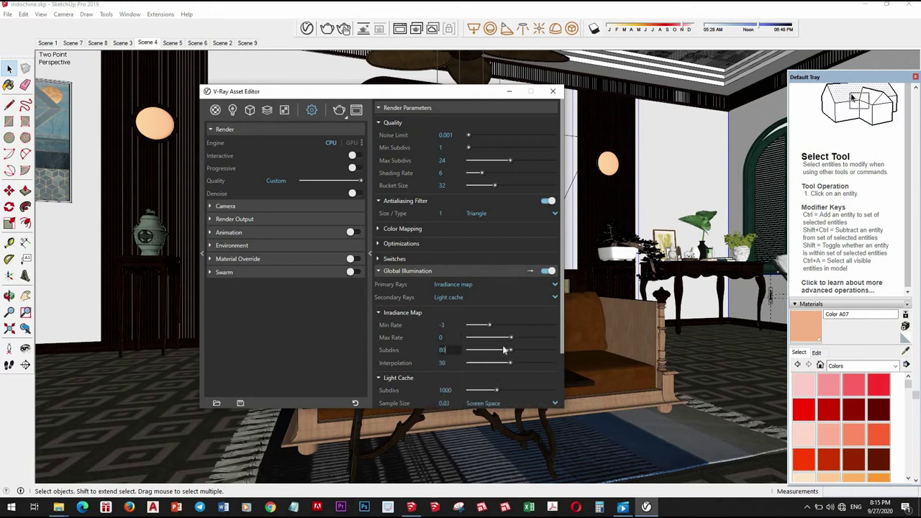
{"action": "key", "text": "Return"}
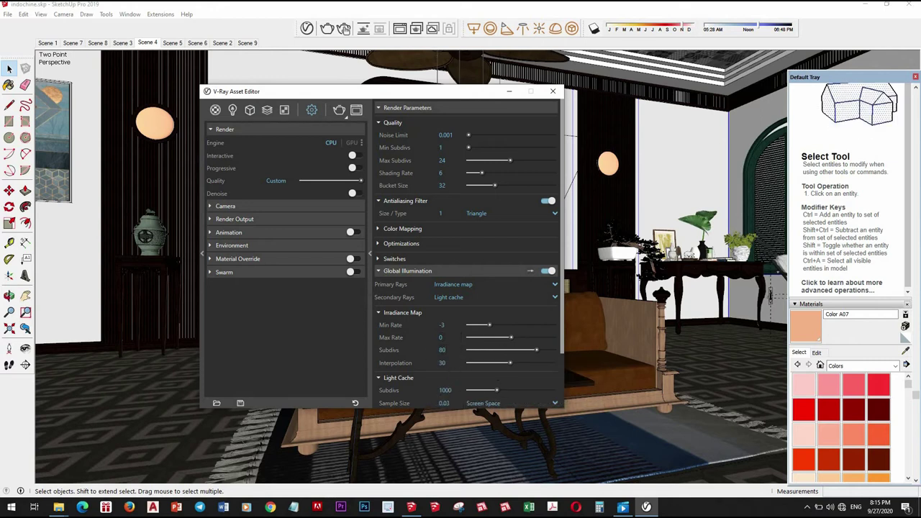
{"action": "left_click", "coordinate": [448, 363]}
{"action": "type", "text": "20"}
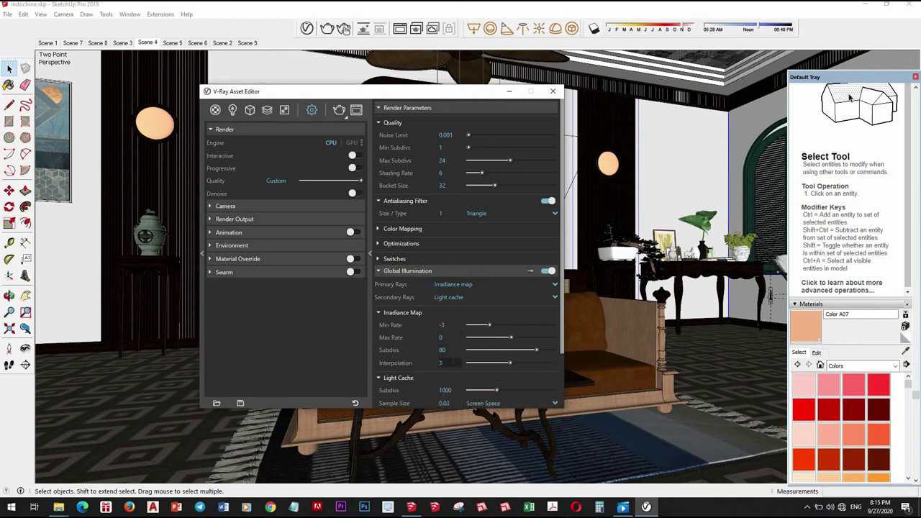
{"action": "key", "text": "Return"}
Step: Set Light Cache Subdivs 1200, Sample Size 0.008 and Retrace 1
{"action": "key", "text": "Tab"}
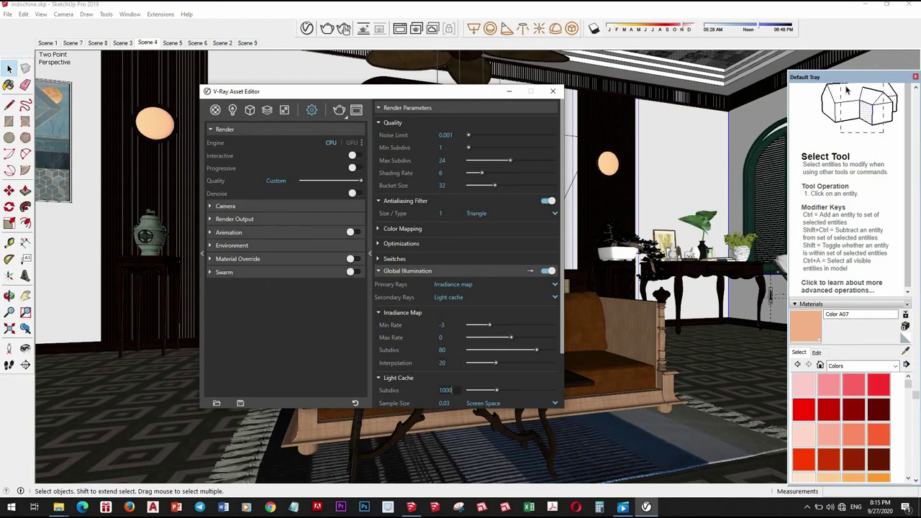
{"action": "type", "text": "10"}
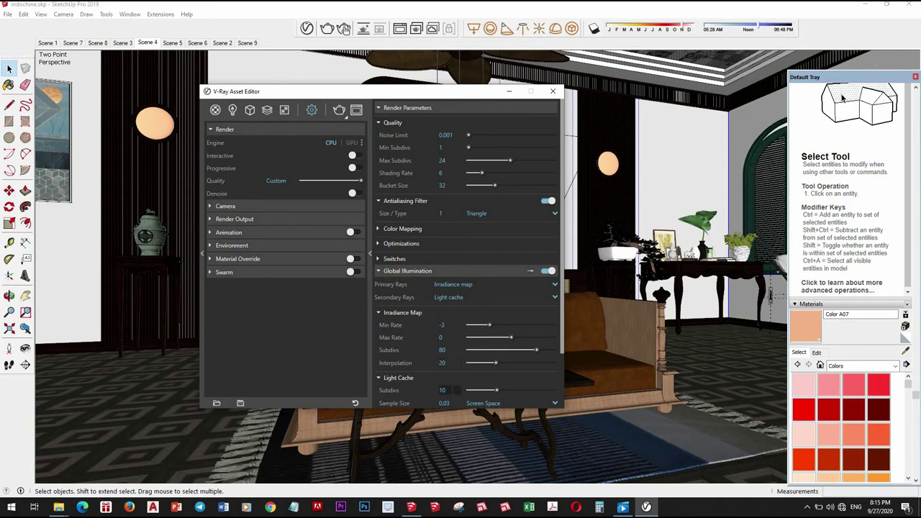
{"action": "type", "text": "0200"}
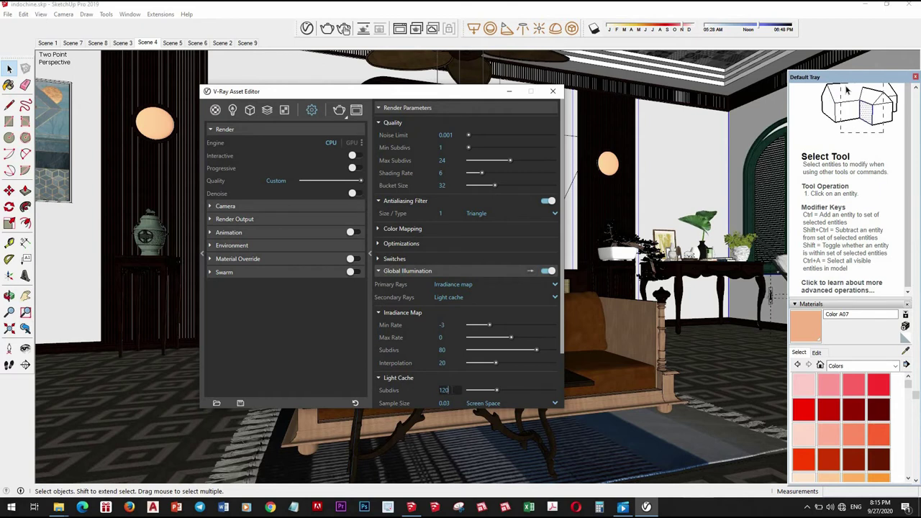
{"action": "key", "text": "Tab"}
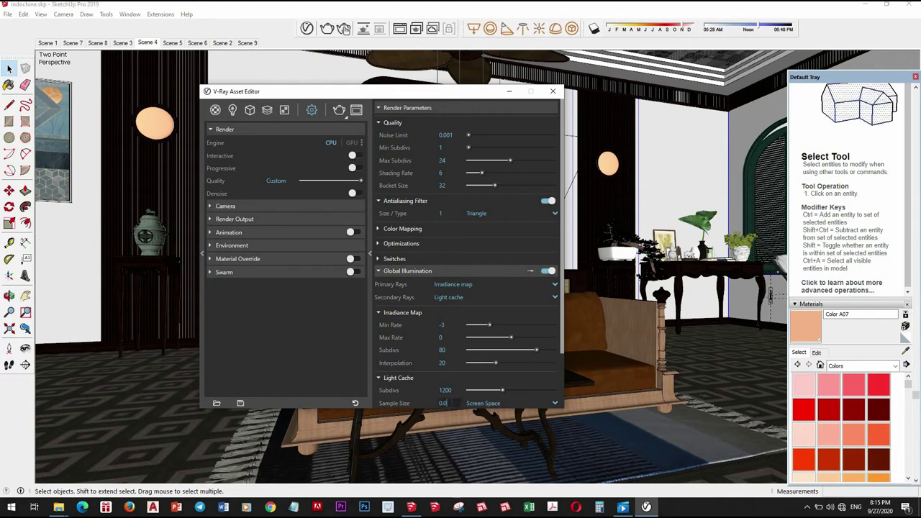
{"action": "type", "text": "08"}
{"action": "scroll", "coordinate": [467, 378], "scroll_direction": "down", "scroll_amount": 2}
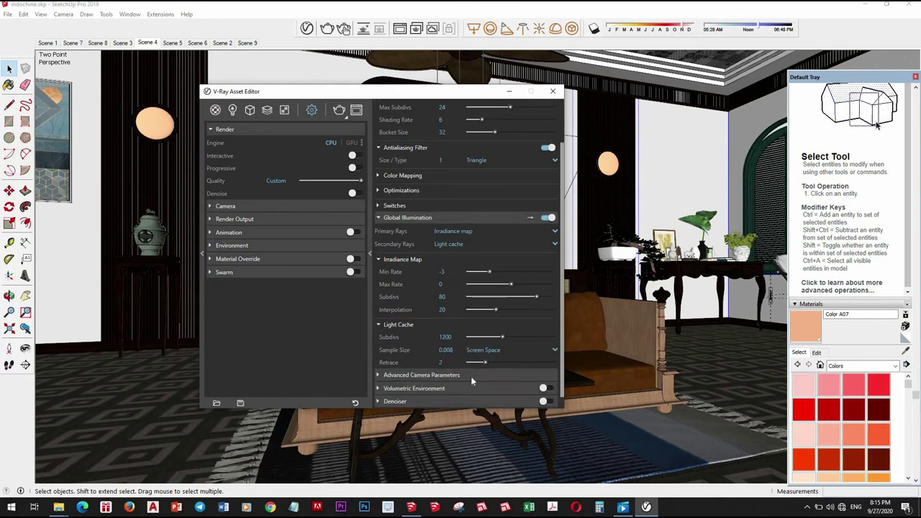
{"action": "scroll", "coordinate": [471, 376], "scroll_direction": "down", "scroll_amount": 1}
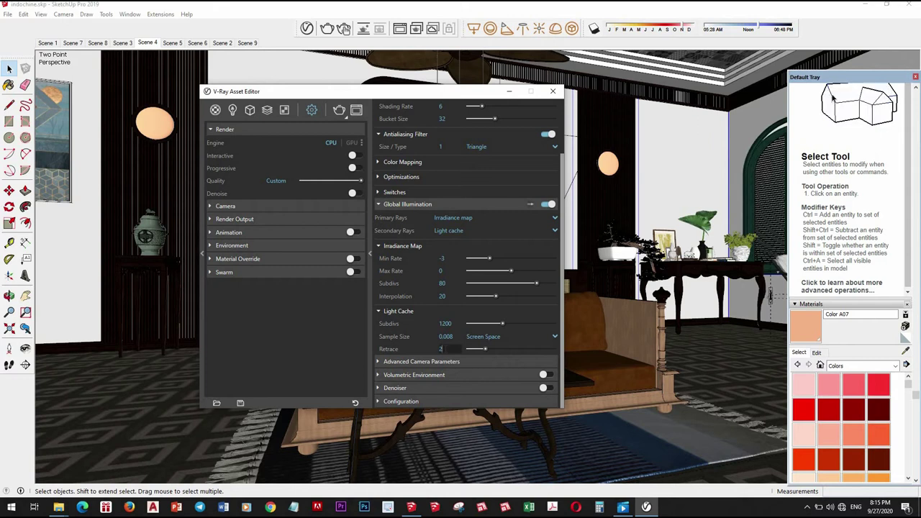
{"action": "type", "text": "1"}
{"action": "key", "text": "Return"}
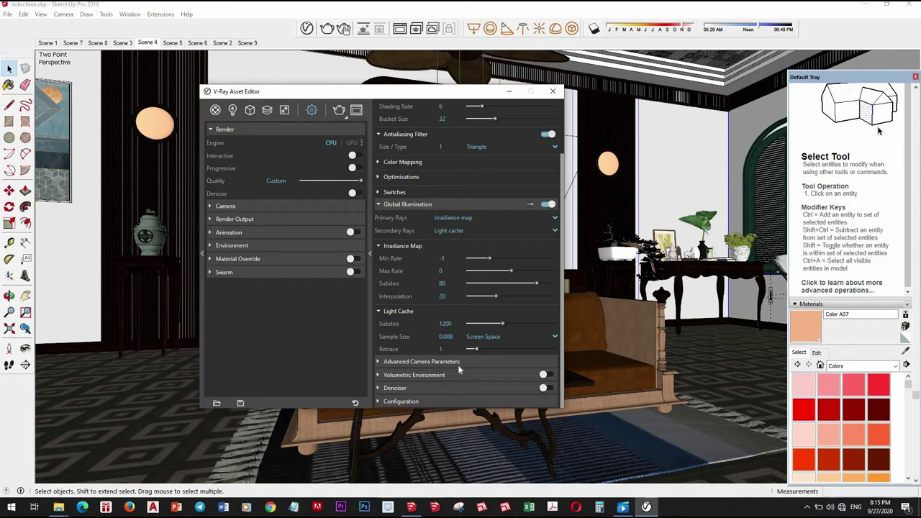
{"action": "left_click", "coordinate": [467, 361]}
{"action": "left_click", "coordinate": [473, 361]}
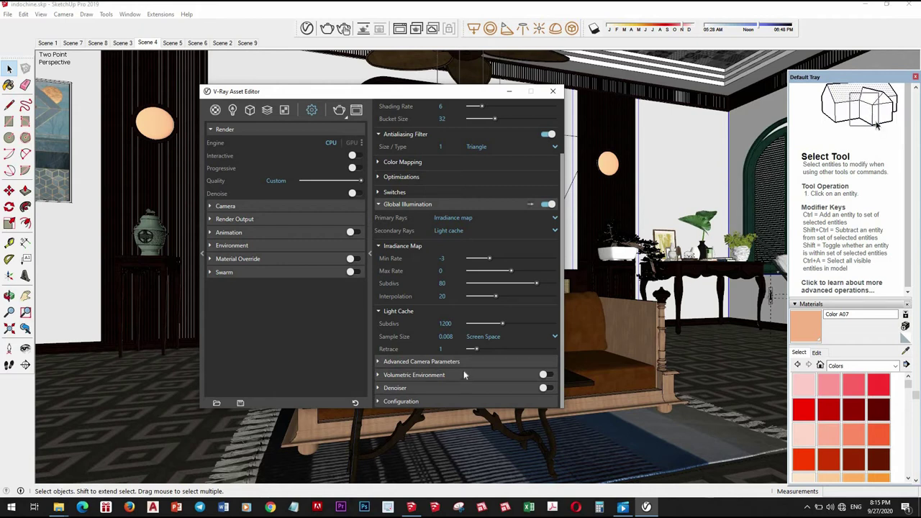
Step: Set camera Exposure Value 14 and render output 1200×675 with Safe Frame on
{"action": "left_click", "coordinate": [262, 207]}
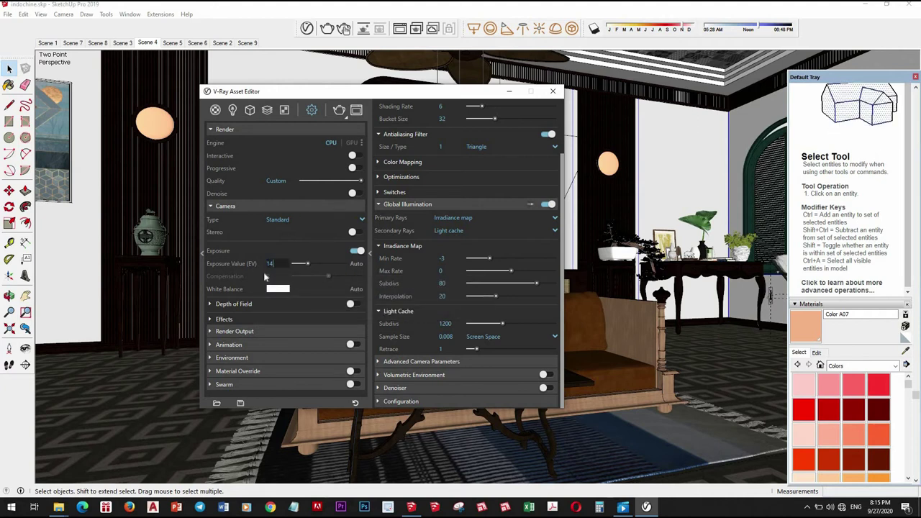
{"action": "type", "text": "4"}
{"action": "key", "text": "Return"}
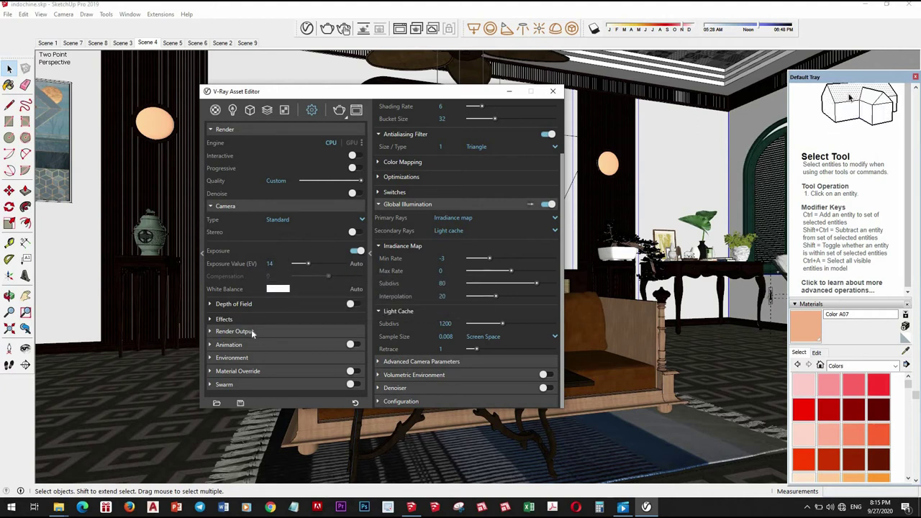
{"action": "left_click", "coordinate": [259, 328]}
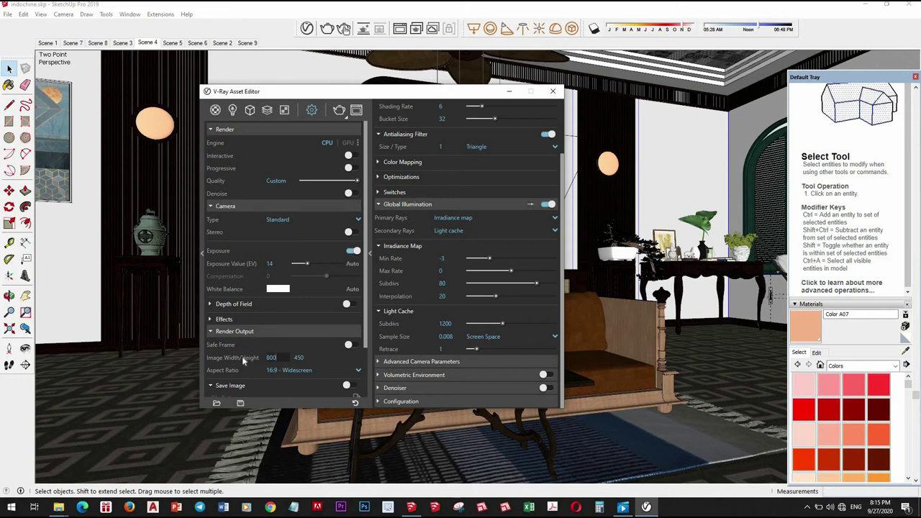
{"action": "left_click", "coordinate": [273, 358]}
{"action": "type", "text": "1200"}
{"action": "key", "text": "Return"}
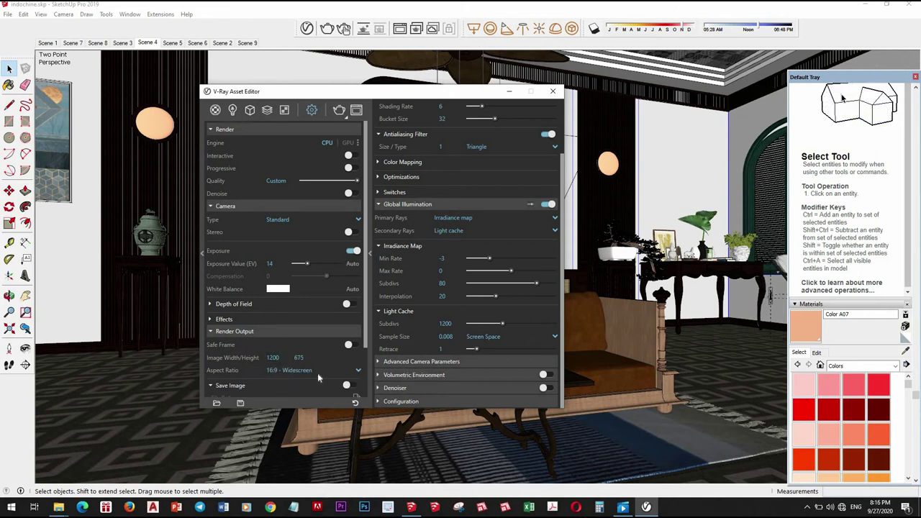
{"action": "scroll", "coordinate": [242, 297], "scroll_direction": "down", "scroll_amount": 1}
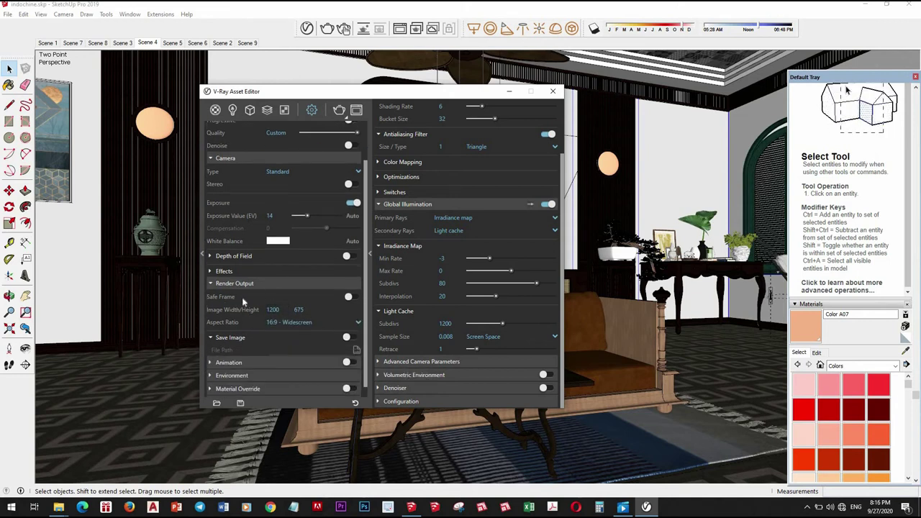
{"action": "left_click", "coordinate": [354, 296]}
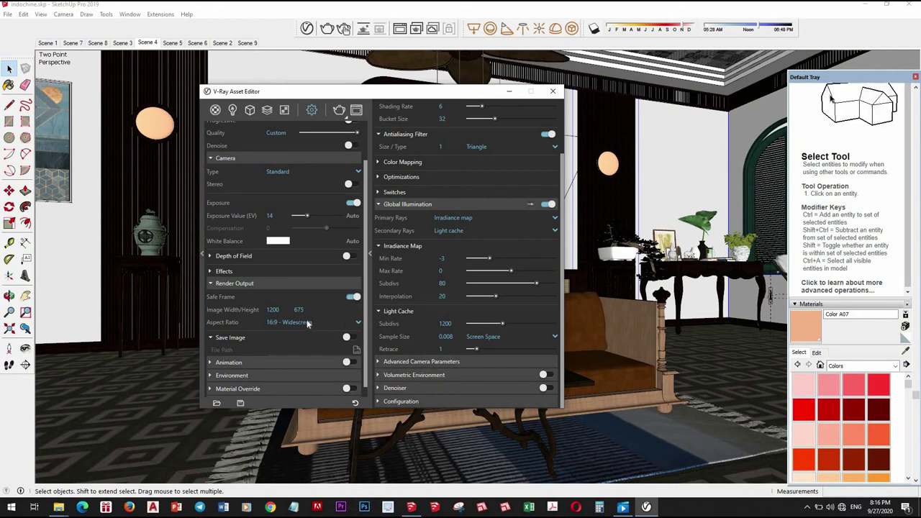
Step: Enable the Environment GI override and paste the background texture into its slot
{"action": "scroll", "coordinate": [306, 326], "scroll_direction": "down", "scroll_amount": 1}
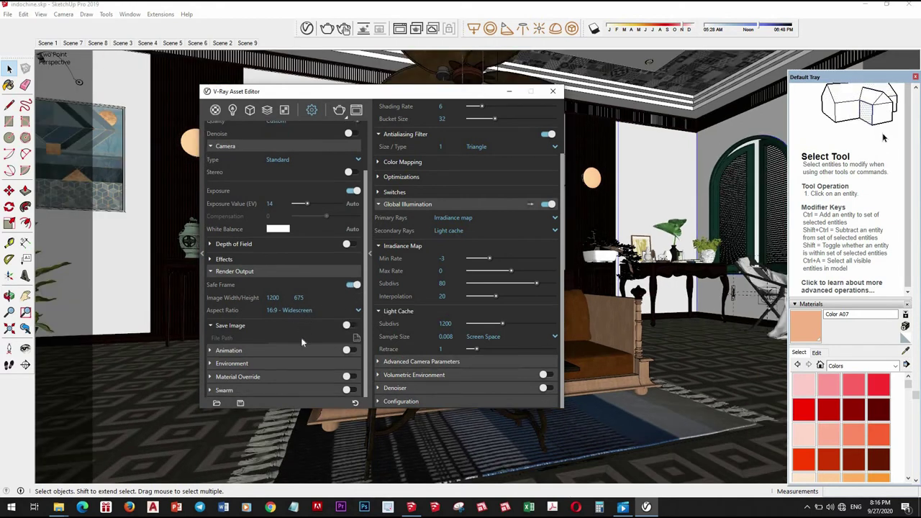
{"action": "left_click", "coordinate": [298, 362]}
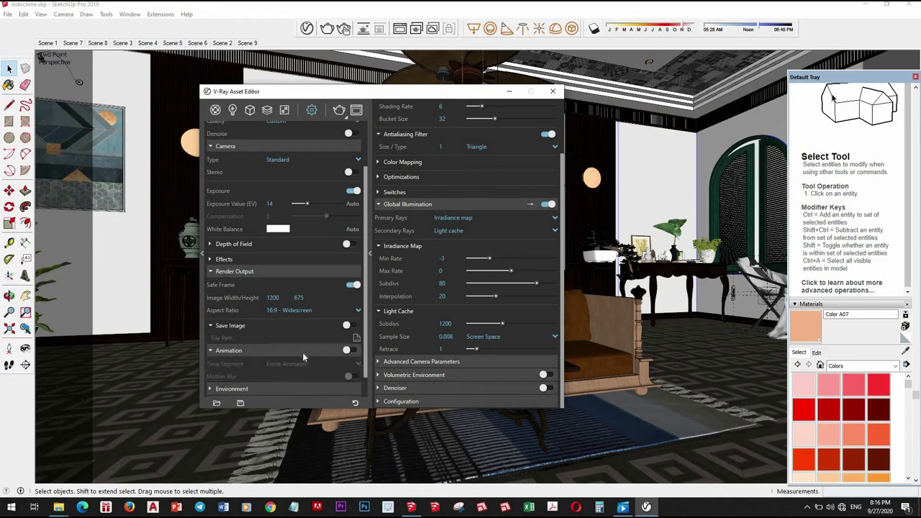
{"action": "scroll", "coordinate": [324, 362], "scroll_direction": "down", "scroll_amount": 1}
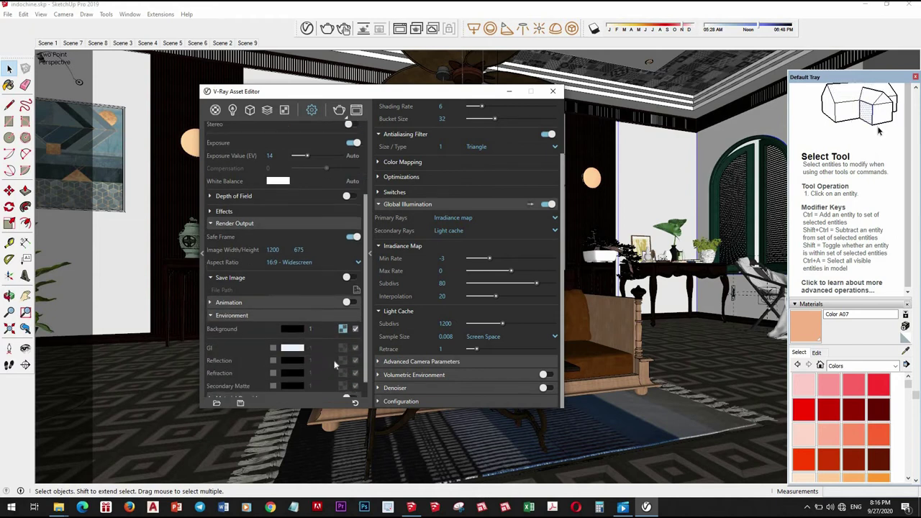
{"action": "left_click", "coordinate": [273, 349]}
{"action": "right_click", "coordinate": [343, 349]}
{"action": "left_click", "coordinate": [353, 283]}
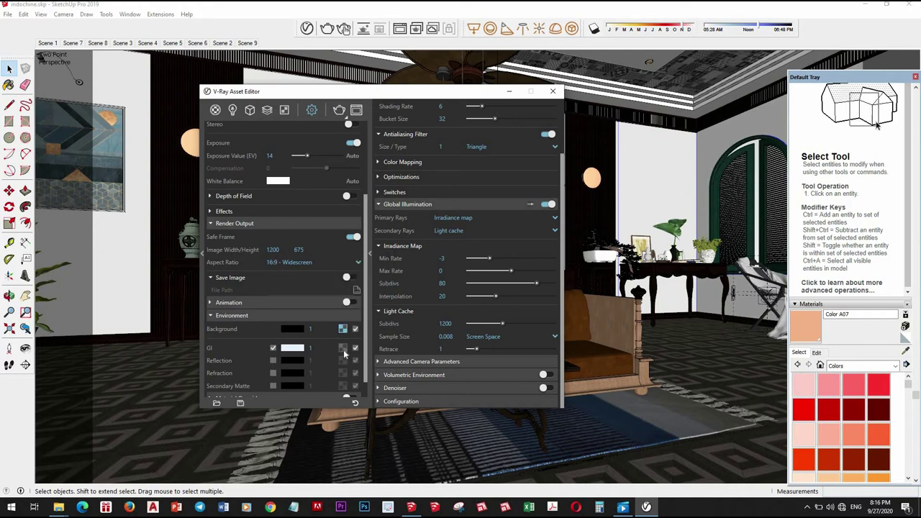
{"action": "right_click", "coordinate": [343, 348]}
{"action": "left_click", "coordinate": [367, 353]}
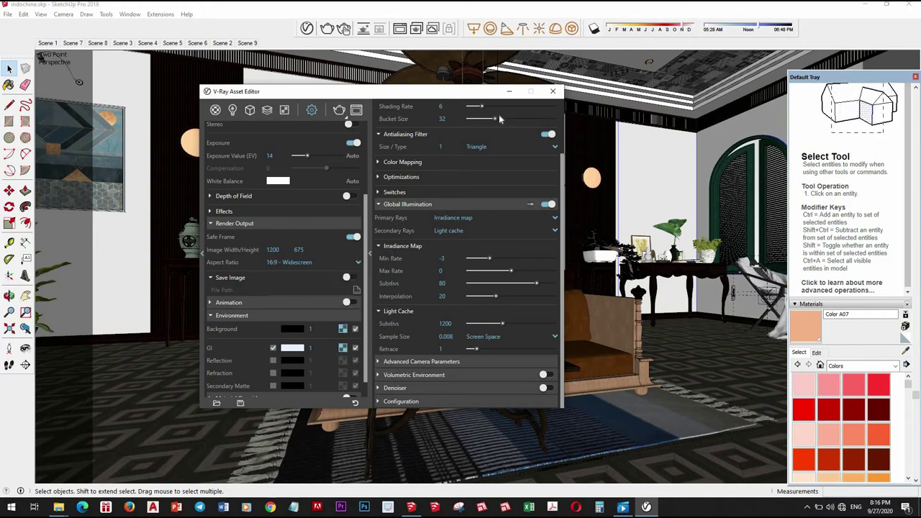
Step: Close the V-Ray Asset Editor window to reveal the two-point bedroom view
{"action": "left_click", "coordinate": [552, 92]}
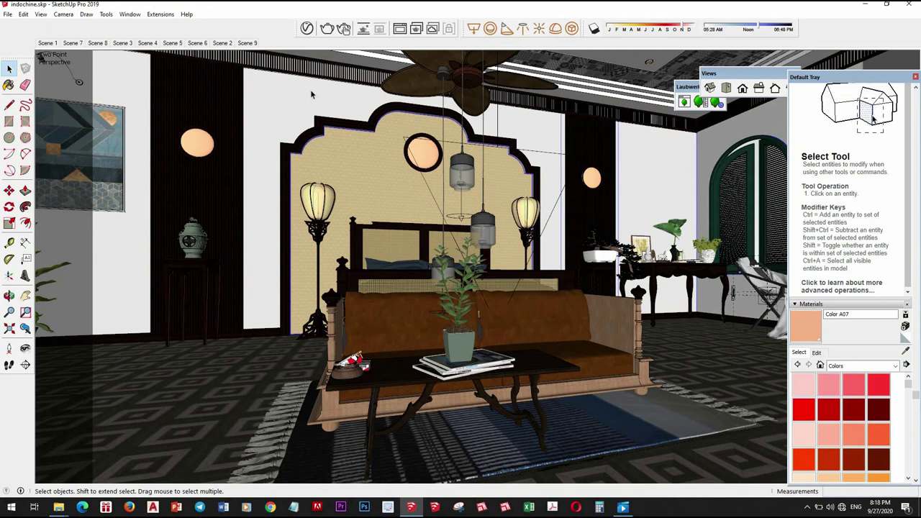
Step: Render the bedroom with V-Ray and show the frame buffer's colour corrections list
{"action": "left_click", "coordinate": [328, 29]}
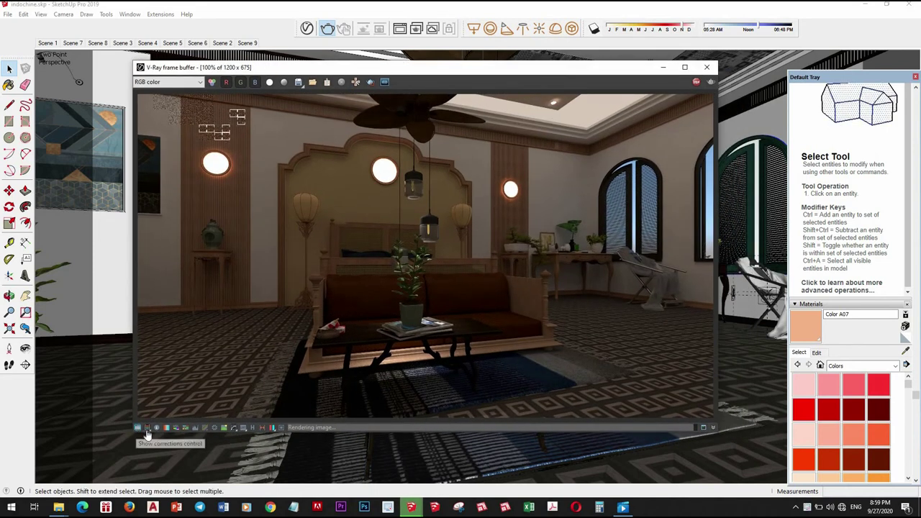
{"action": "left_click", "coordinate": [146, 429]}
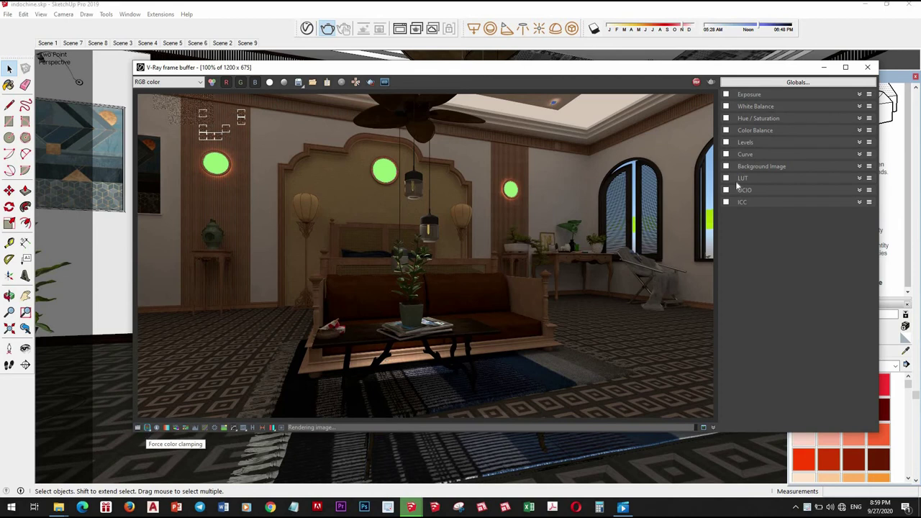
Step: Turn off colour clamping, set exposure 0.77 and highlight burn 0.51, warm white balance to ~6830
{"action": "left_click", "coordinate": [146, 429]}
{"action": "left_click", "coordinate": [765, 96]}
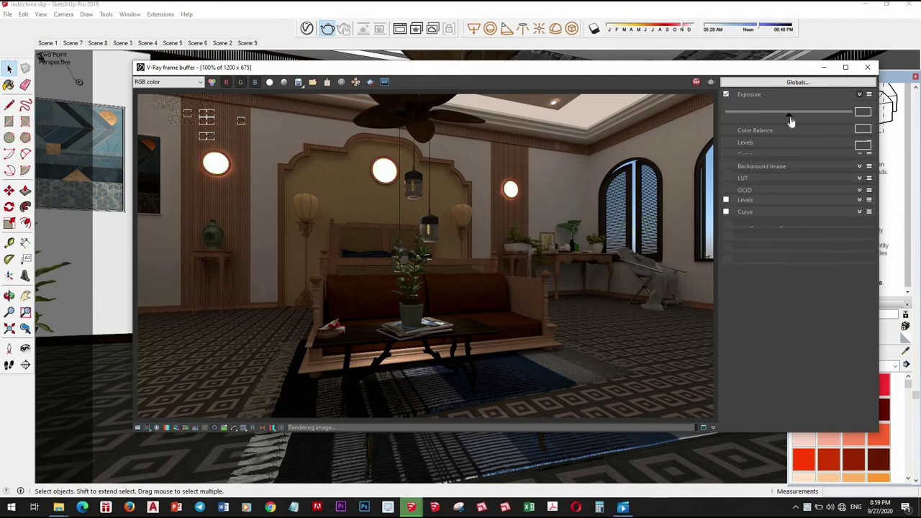
{"action": "left_click_drag", "start_coordinate": [800, 117], "coordinate": [848, 132]}
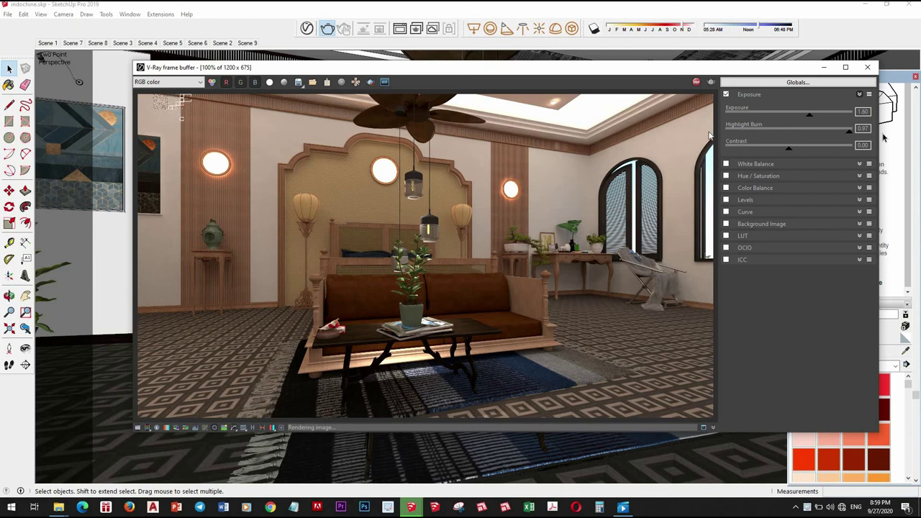
{"action": "mouse_move", "coordinate": [847, 134]}
{"action": "left_mouse_down"}
{"action": "mouse_move", "coordinate": [786, 134]}
{"action": "mouse_move", "coordinate": [802, 116]}
{"action": "left_mouse_up"}
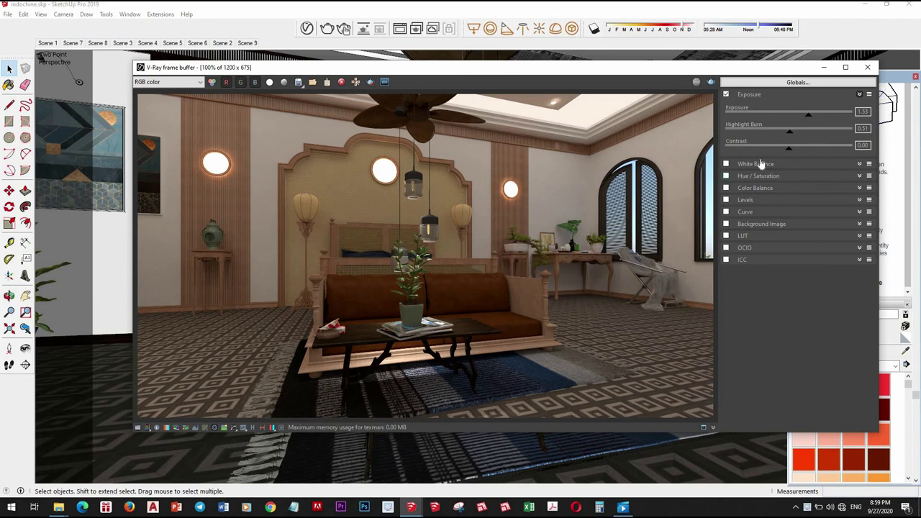
{"action": "left_click_drag", "start_coordinate": [810, 120], "coordinate": [799, 122]}
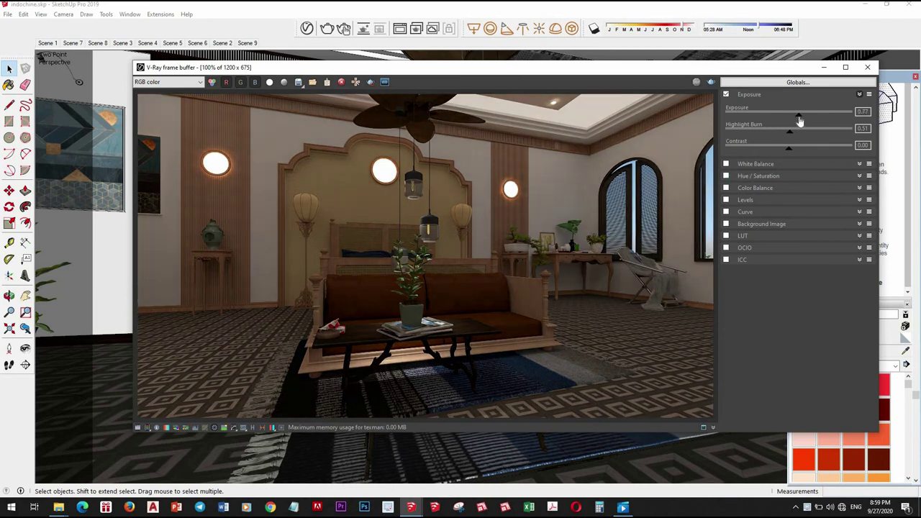
{"action": "left_click", "coordinate": [726, 164]}
{"action": "mouse_move", "coordinate": [792, 189]}
{"action": "left_mouse_down"}
{"action": "mouse_move", "coordinate": [833, 189]}
{"action": "mouse_move", "coordinate": [785, 188]}
{"action": "left_mouse_up"}
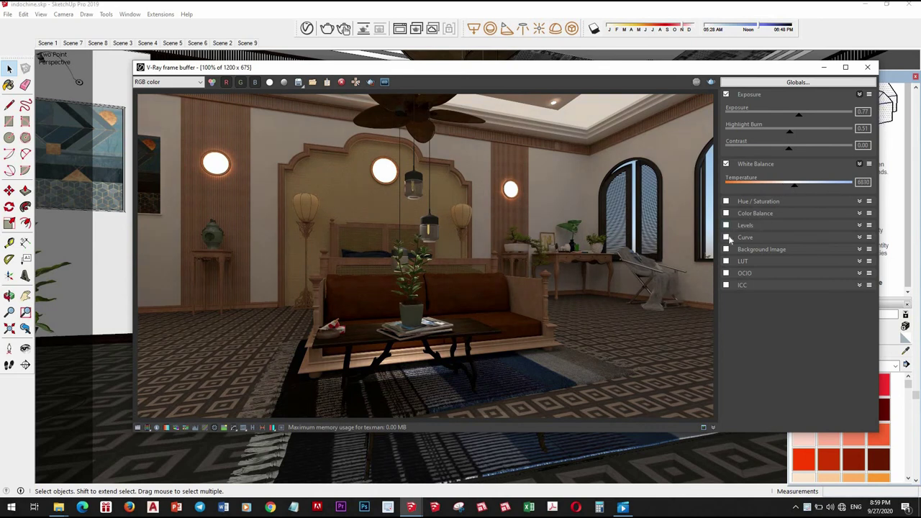
{"action": "left_click", "coordinate": [755, 241]}
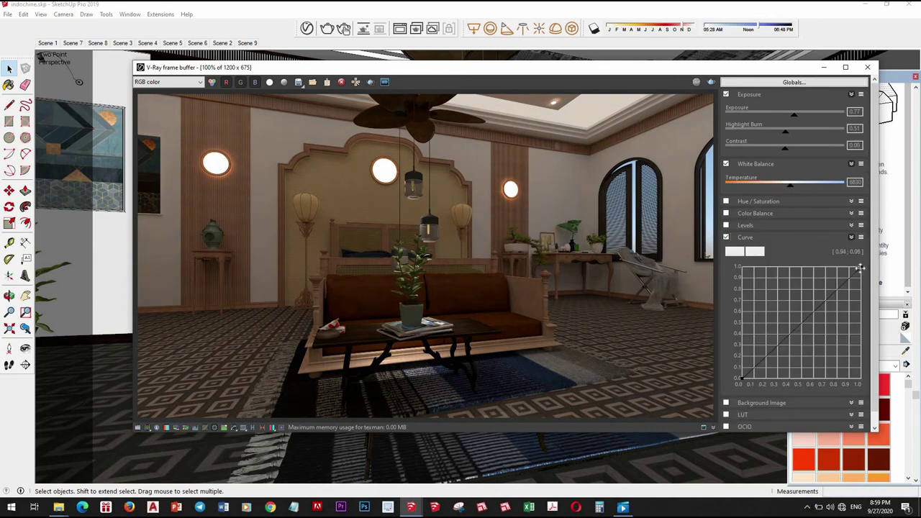
{"action": "left_click_drag", "start_coordinate": [814, 278], "coordinate": [808, 275]}
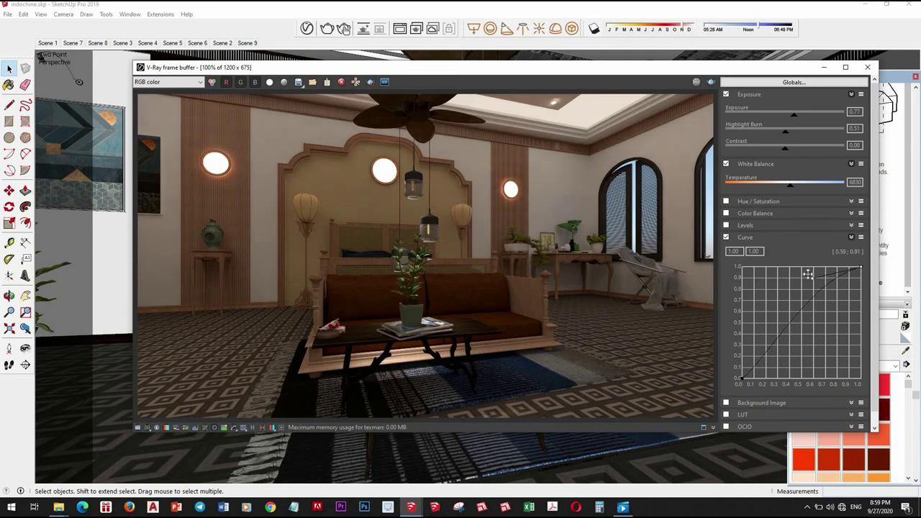
{"action": "left_click", "coordinate": [776, 348]}
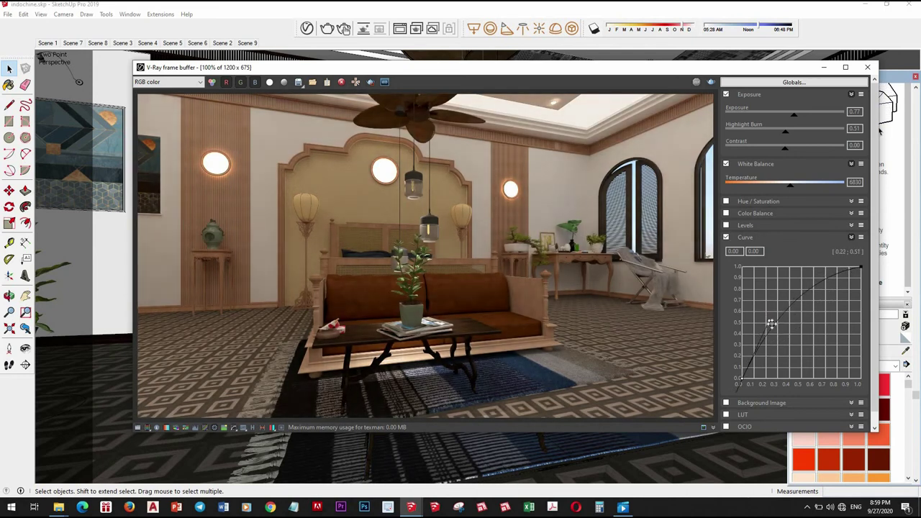
{"action": "left_click_drag", "start_coordinate": [770, 323], "coordinate": [787, 313]}
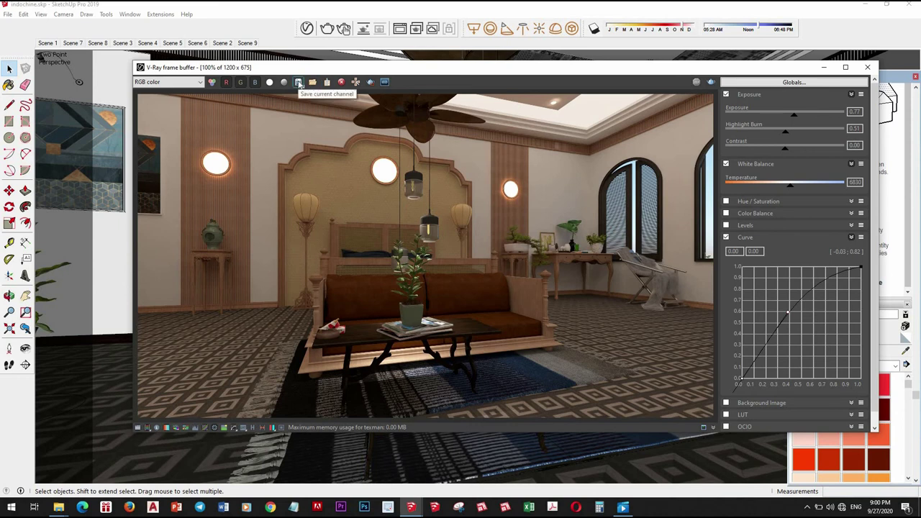
{"action": "scroll", "coordinate": [368, 208], "scroll_direction": "up", "scroll_amount": 2}
{"action": "scroll", "coordinate": [430, 243], "scroll_direction": "down", "scroll_amount": 1}
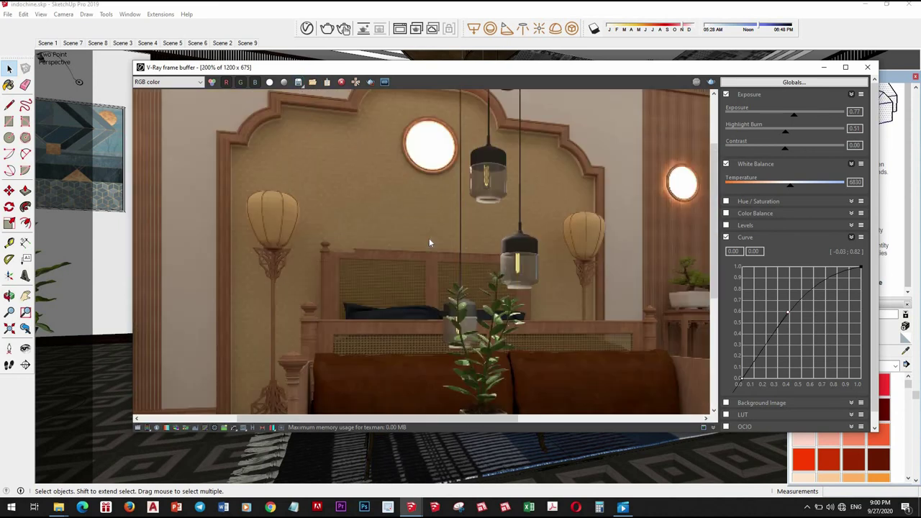
{"action": "scroll", "coordinate": [429, 243], "scroll_direction": "down", "scroll_amount": 1}
{"action": "scroll", "coordinate": [436, 248], "scroll_direction": "down", "scroll_amount": 1}
{"action": "scroll", "coordinate": [442, 248], "scroll_direction": "up", "scroll_amount": 1}
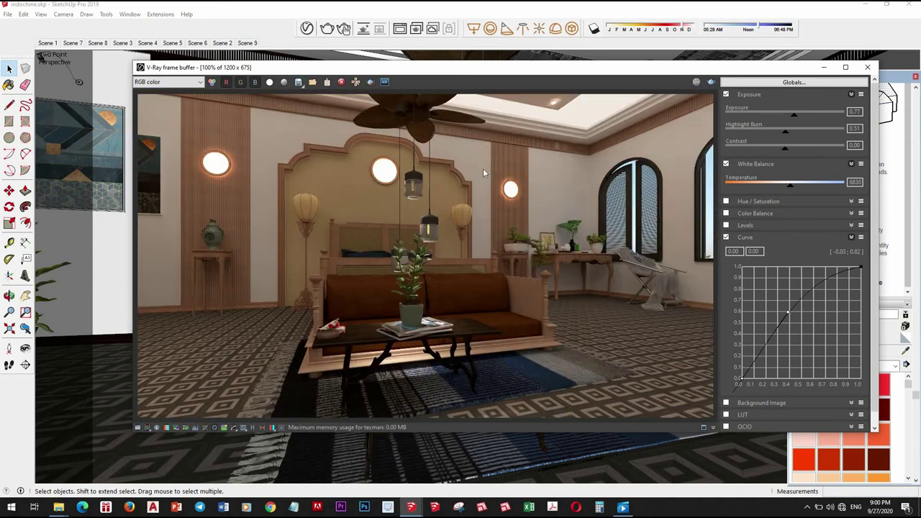
Step: Open the frame buffer's Save image dialog and browse to the Desktop folders
{"action": "left_click", "coordinate": [298, 83]}
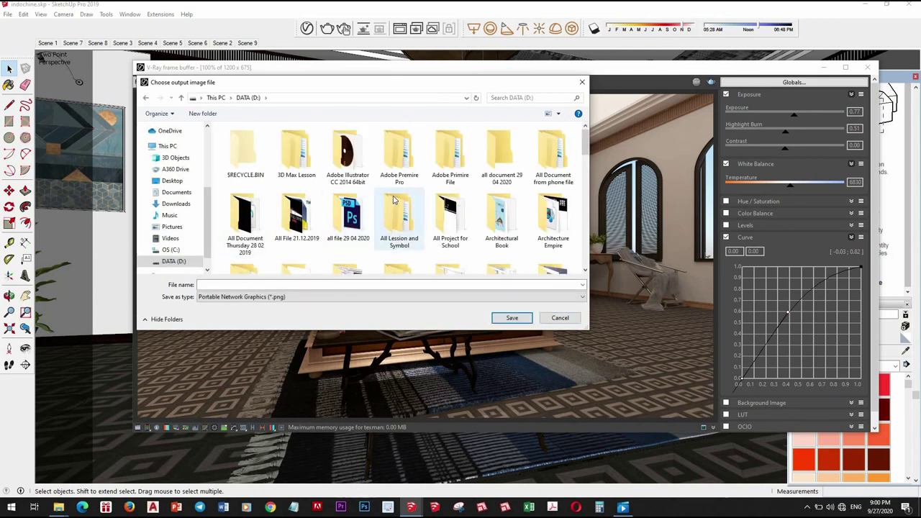
{"action": "scroll", "coordinate": [395, 200], "scroll_direction": "down", "scroll_amount": 3}
{"action": "scroll", "coordinate": [396, 201], "scroll_direction": "down", "scroll_amount": 3}
{"action": "scroll", "coordinate": [397, 204], "scroll_direction": "down", "scroll_amount": 3}
{"action": "scroll", "coordinate": [400, 207], "scroll_direction": "down", "scroll_amount": 2}
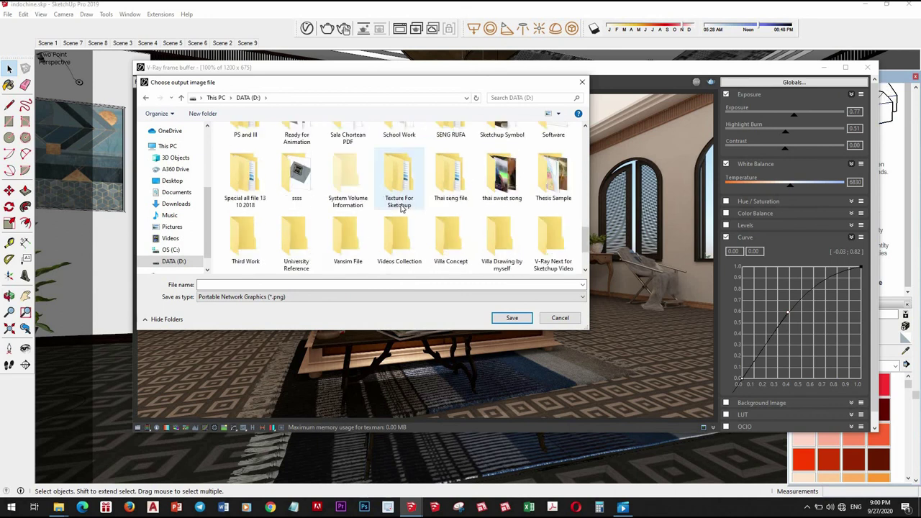
{"action": "scroll", "coordinate": [402, 208], "scroll_direction": "down", "scroll_amount": 1}
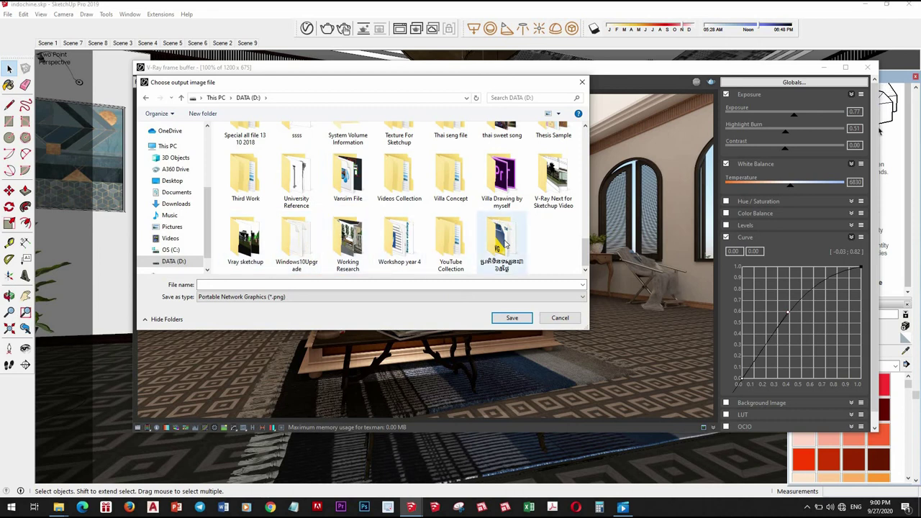
{"action": "left_click", "coordinate": [348, 245]}
{"action": "double_click", "coordinate": [348, 245]}
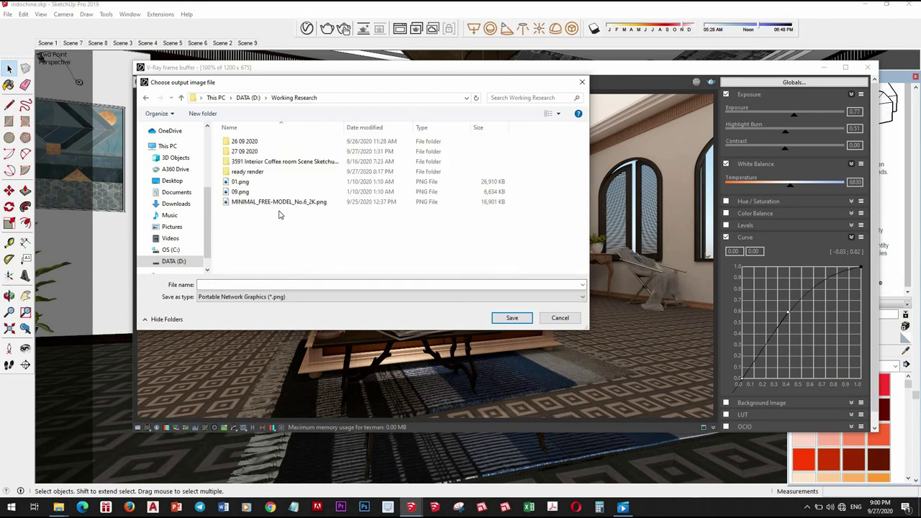
{"action": "double_click", "coordinate": [247, 171]}
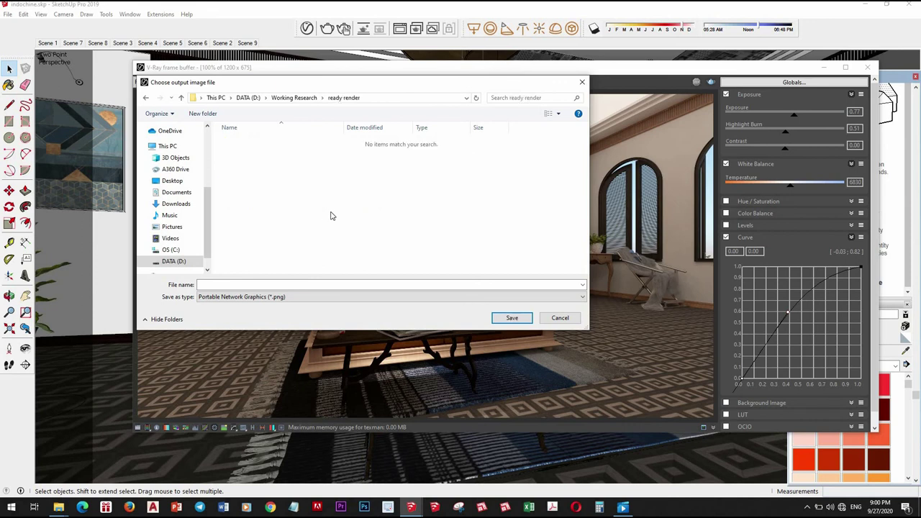
{"action": "left_click", "coordinate": [145, 100]}
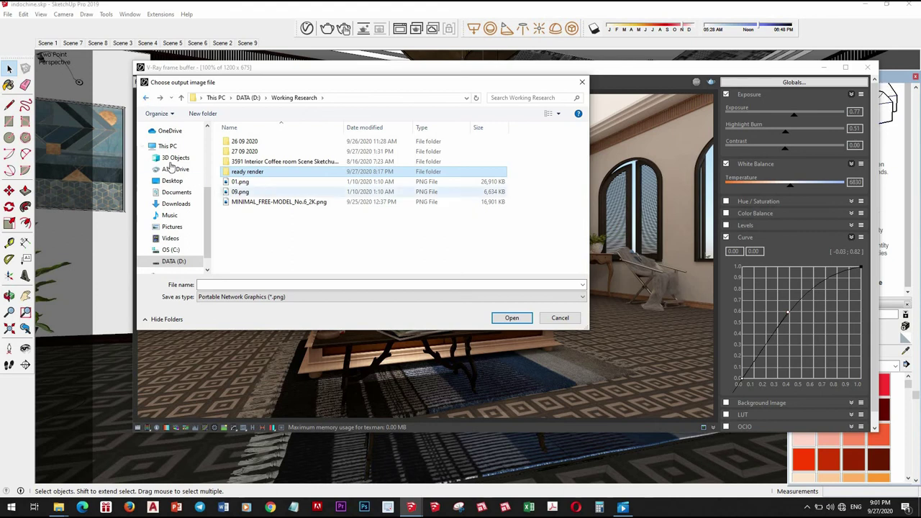
{"action": "left_click", "coordinate": [167, 147]}
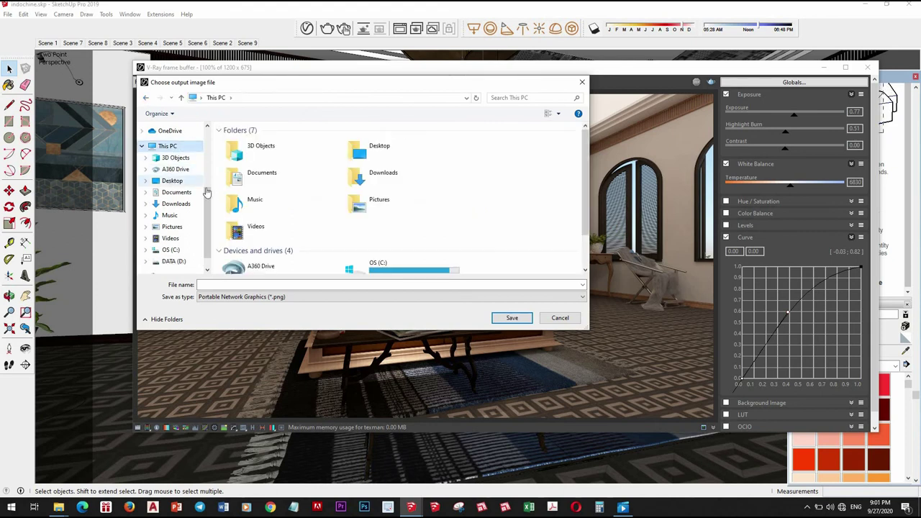
{"action": "left_click", "coordinate": [170, 181]}
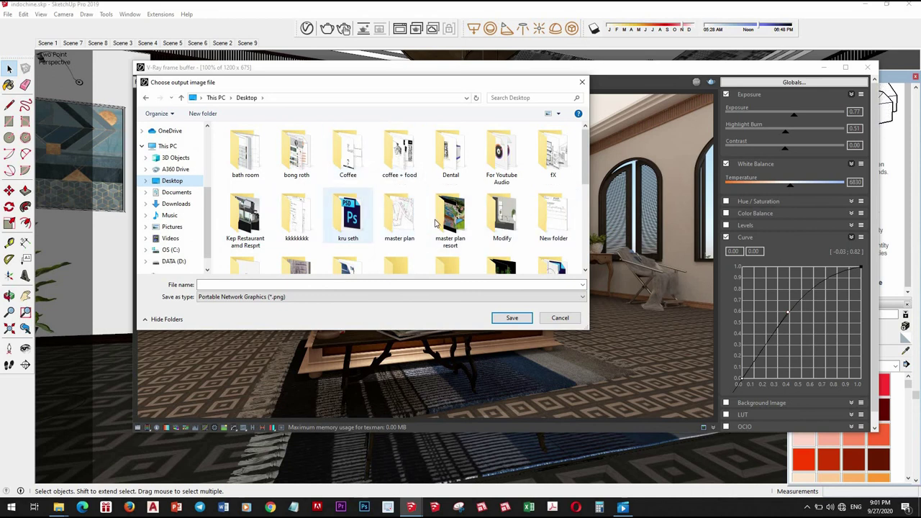
Step: Create folder '5' inside Desktop's 'new render' and save the render there as PNG '1'
{"action": "scroll", "coordinate": [446, 223], "scroll_direction": "down", "scroll_amount": 1}
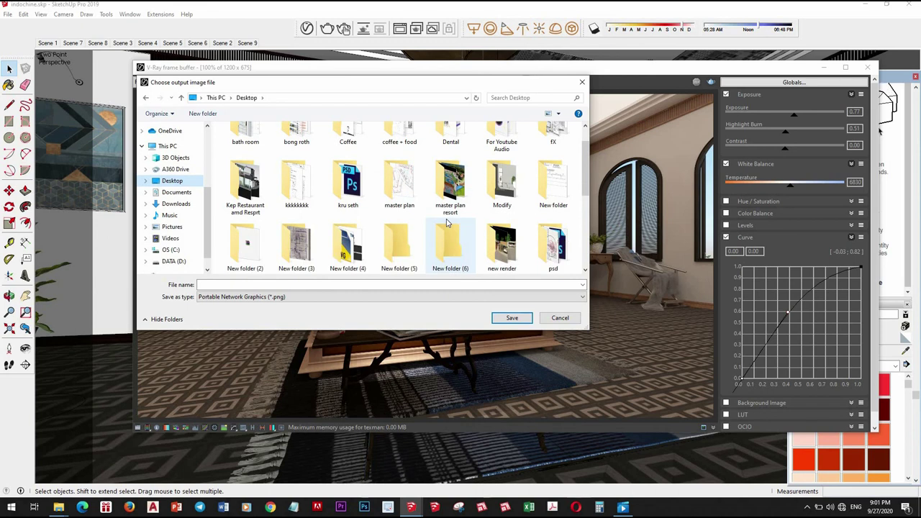
{"action": "scroll", "coordinate": [447, 223], "scroll_direction": "down", "scroll_amount": 1}
{"action": "left_click", "coordinate": [297, 245]}
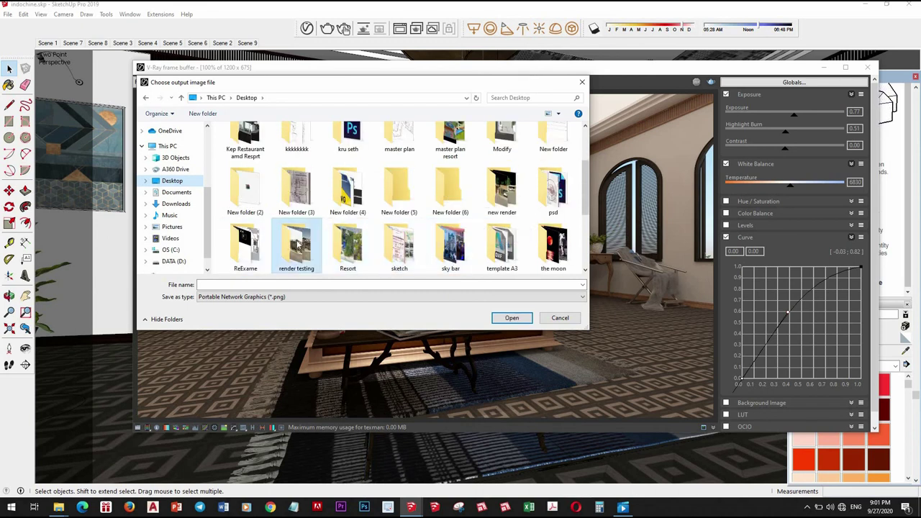
{"action": "double_click", "coordinate": [296, 244]}
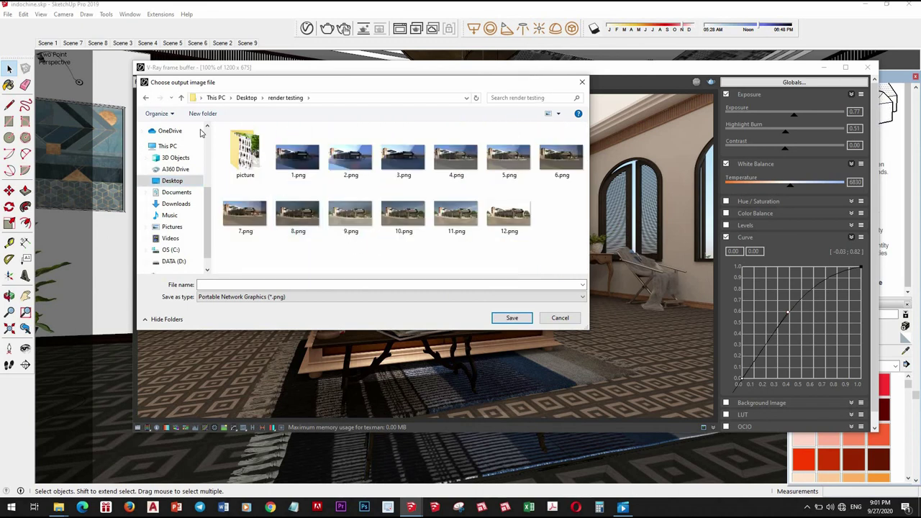
{"action": "left_click", "coordinate": [145, 97]}
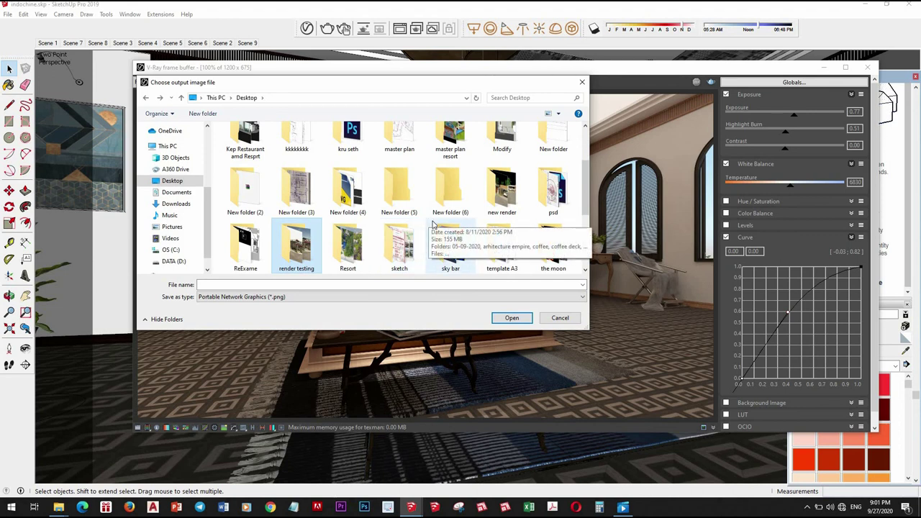
{"action": "double_click", "coordinate": [499, 195]}
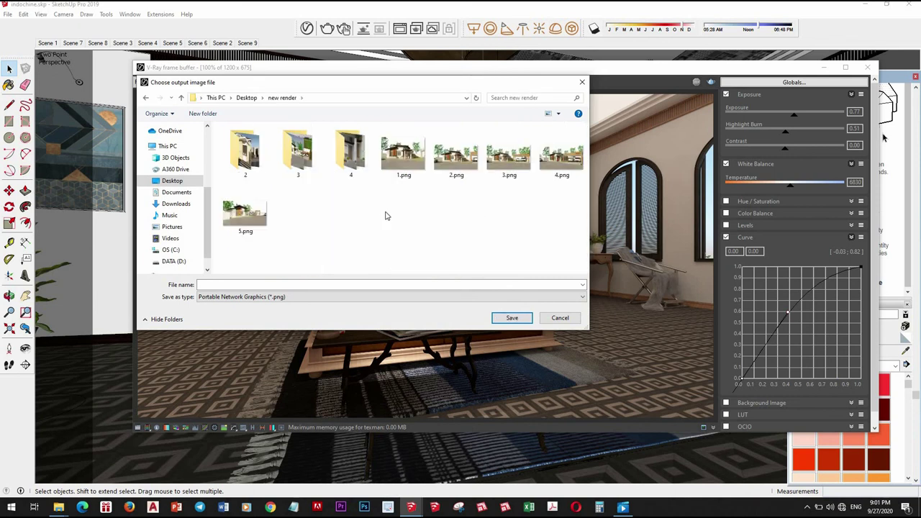
{"action": "right_click", "coordinate": [385, 214]}
{"action": "mouse_move", "coordinate": [431, 303]}
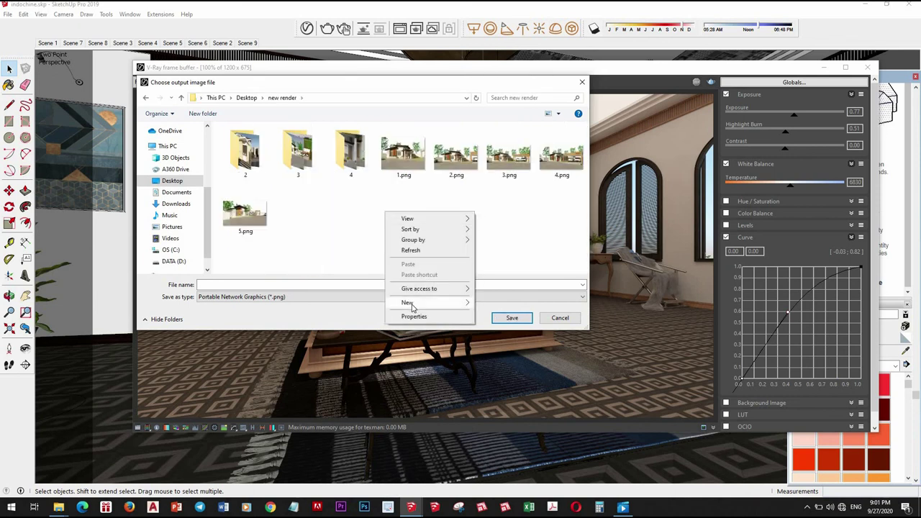
{"action": "left_click", "coordinate": [495, 304]}
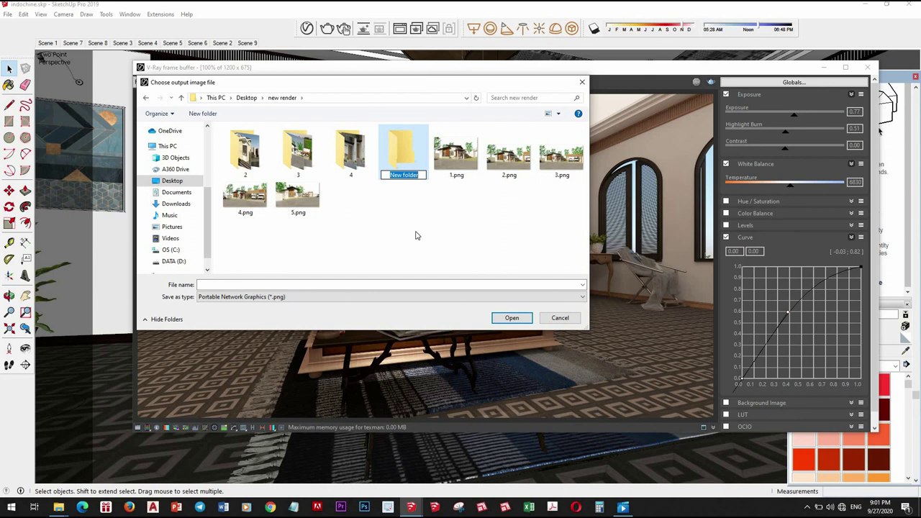
{"action": "type", "text": "5"}
{"action": "key", "text": "Return"}
{"action": "key", "text": "Return"}
{"action": "type", "text": "1"}
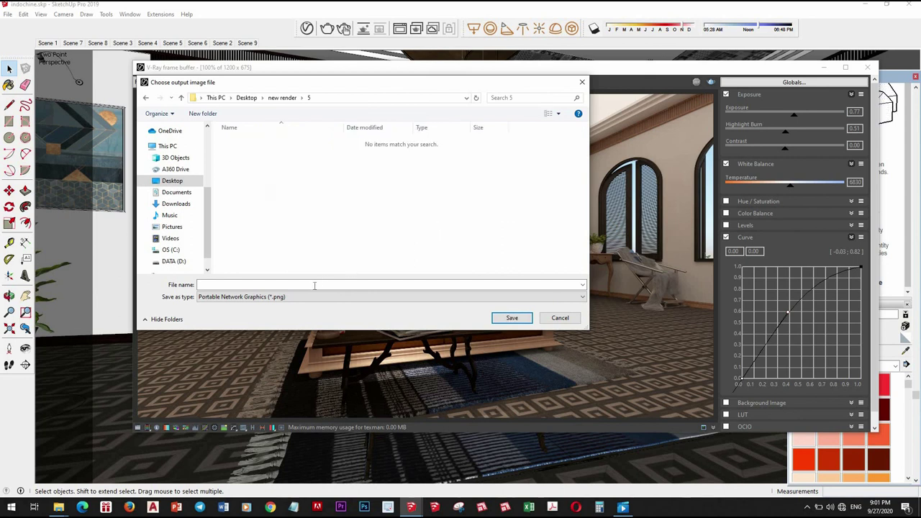
{"action": "left_click", "coordinate": [512, 318]}
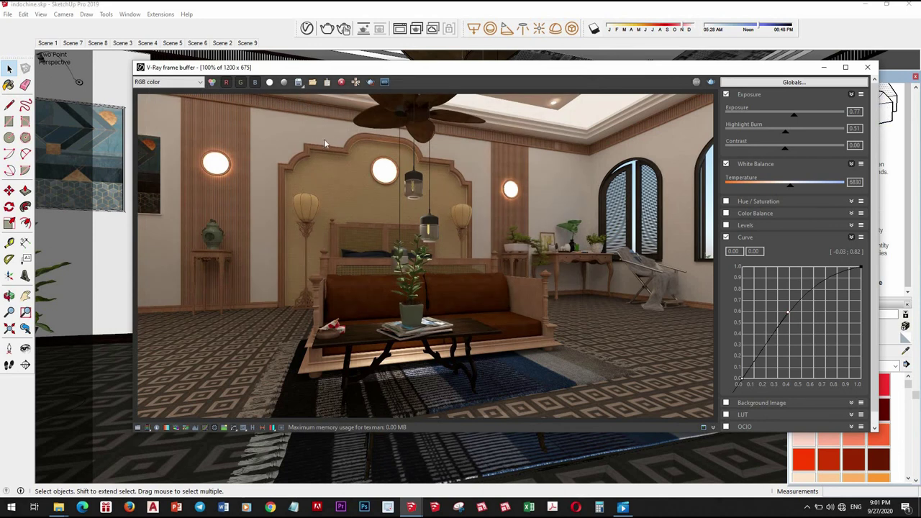
Step: Save the render as a Windows bitmap named '1'
{"action": "left_click", "coordinate": [298, 82]}
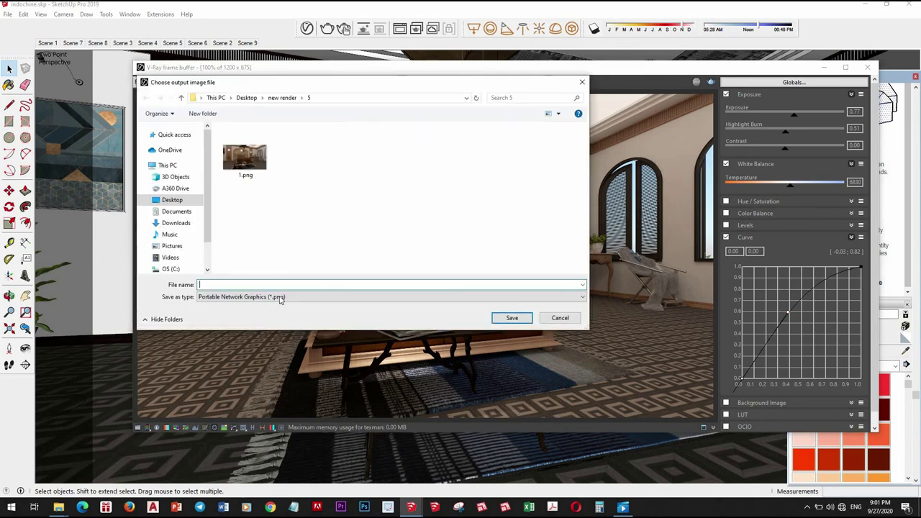
{"action": "left_click", "coordinate": [266, 296]}
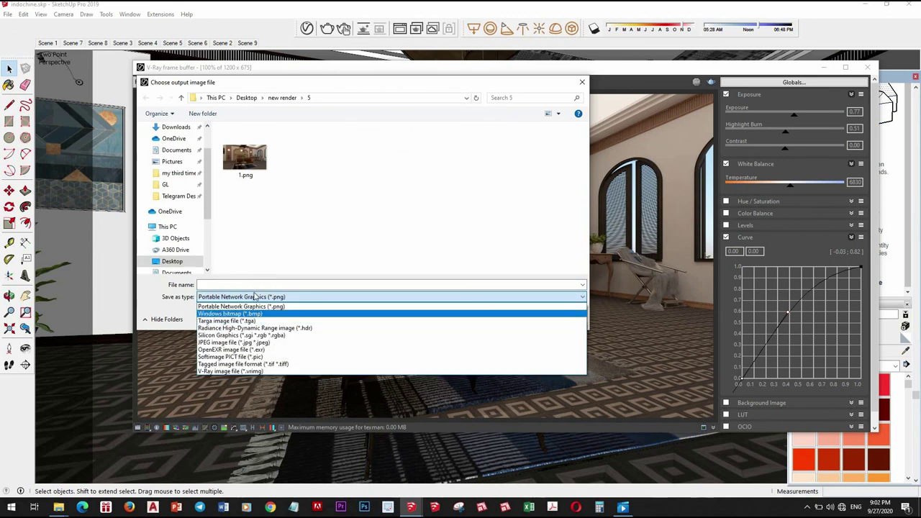
{"action": "left_click", "coordinate": [255, 314]}
{"action": "type", "text": "1"}
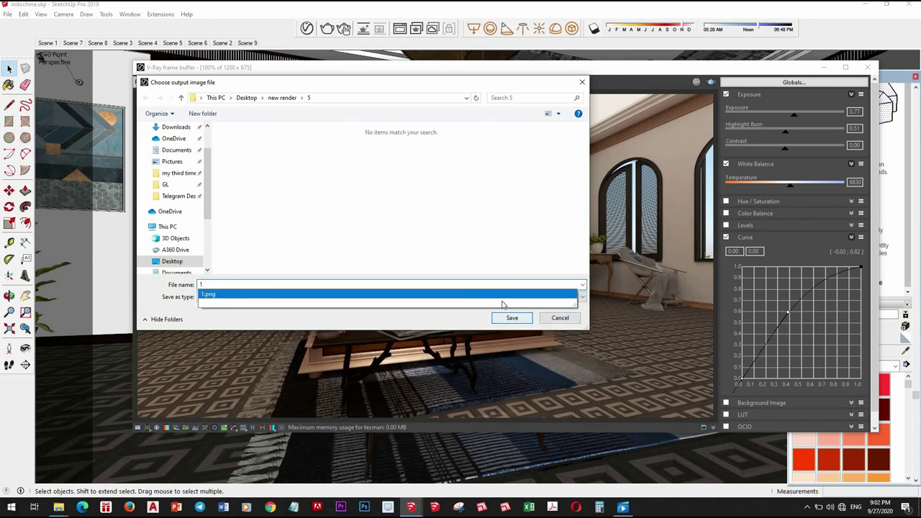
{"action": "left_click", "coordinate": [512, 318]}
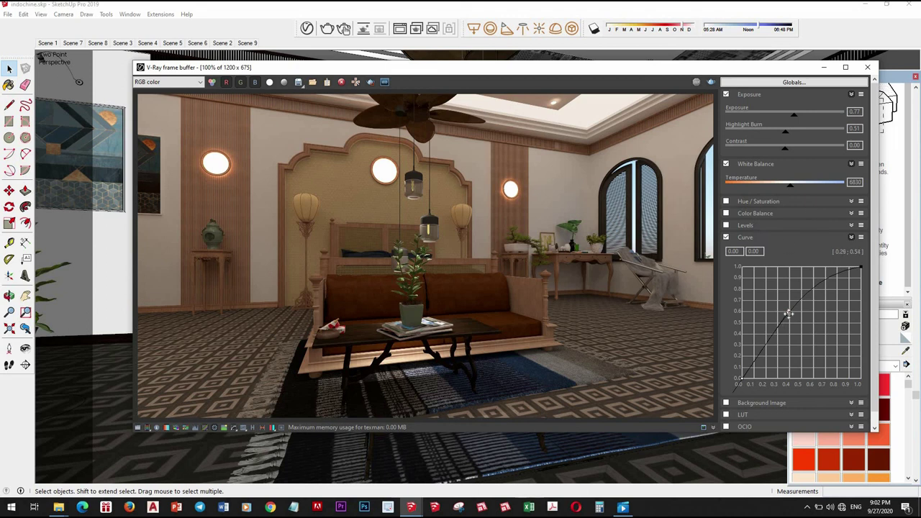
Step: Brighten the render's tone curve, save it as bitmap '2', and close the frame buffer
{"action": "mouse_move", "coordinate": [780, 306]}
{"action": "left_mouse_down"}
{"action": "mouse_move", "coordinate": [760, 283]}
{"action": "mouse_move", "coordinate": [765, 293]}
{"action": "left_mouse_up"}
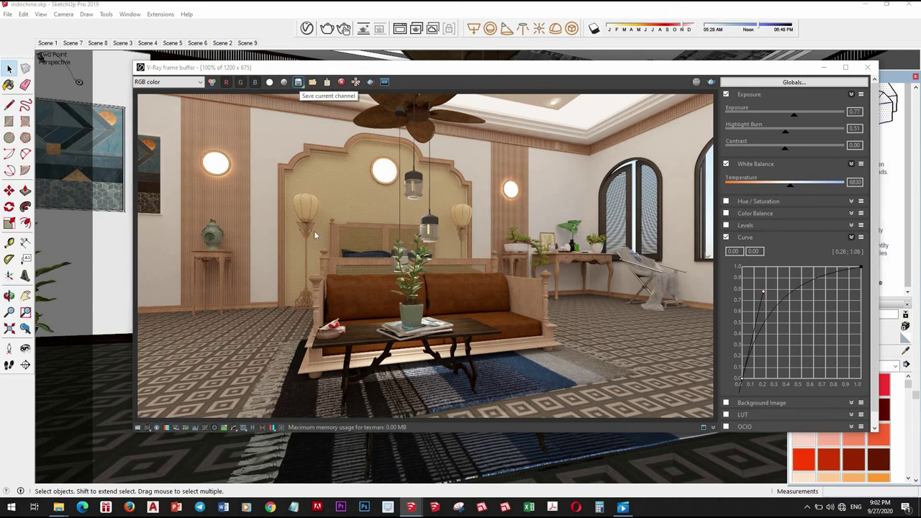
{"action": "left_click", "coordinate": [298, 81]}
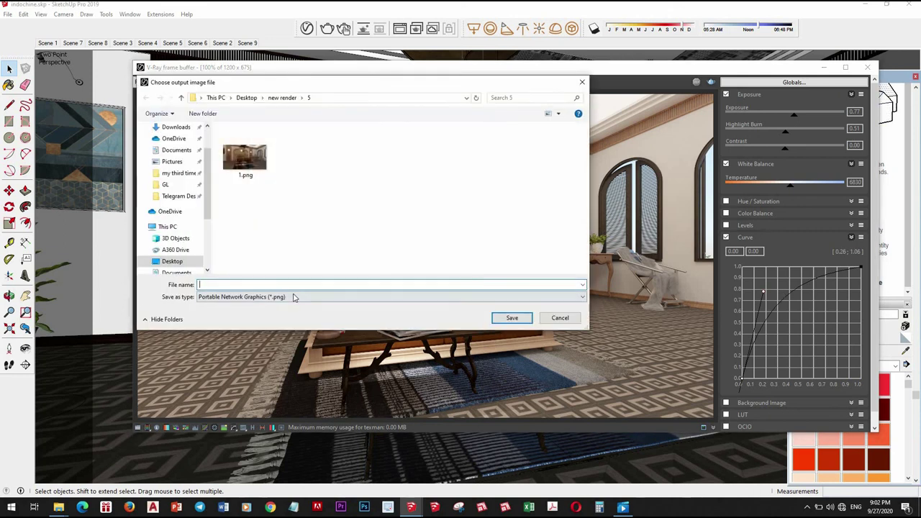
{"action": "left_click", "coordinate": [292, 296]}
{"action": "left_click", "coordinate": [266, 311]}
{"action": "left_click", "coordinate": [276, 285]}
{"action": "type", "text": "2"}
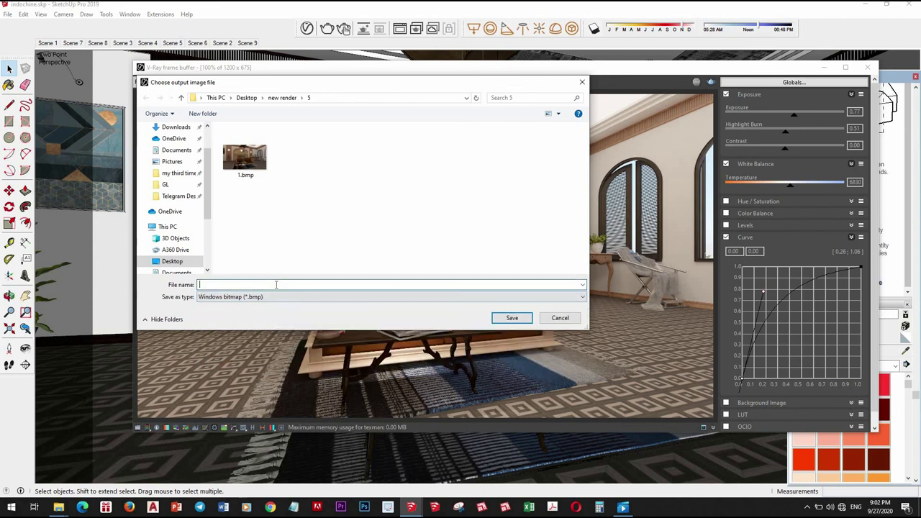
{"action": "left_click", "coordinate": [496, 318]}
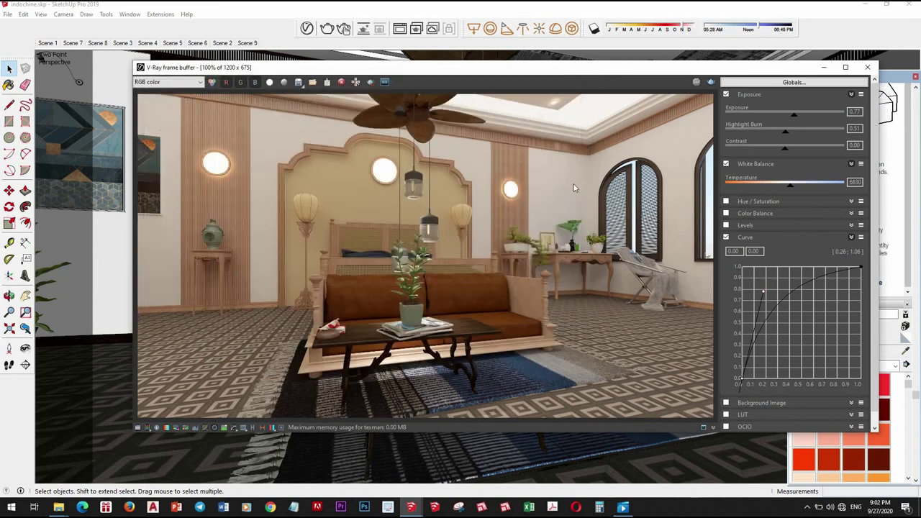
{"action": "left_click", "coordinate": [867, 67]}
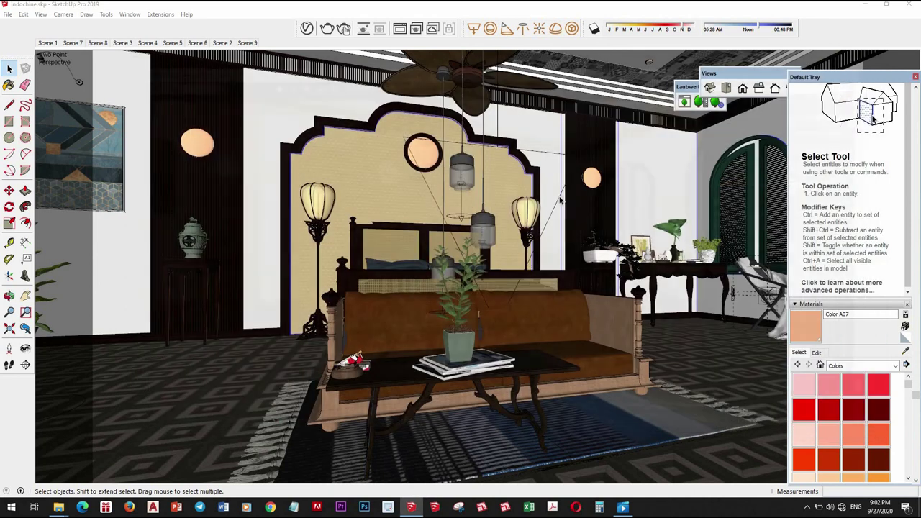